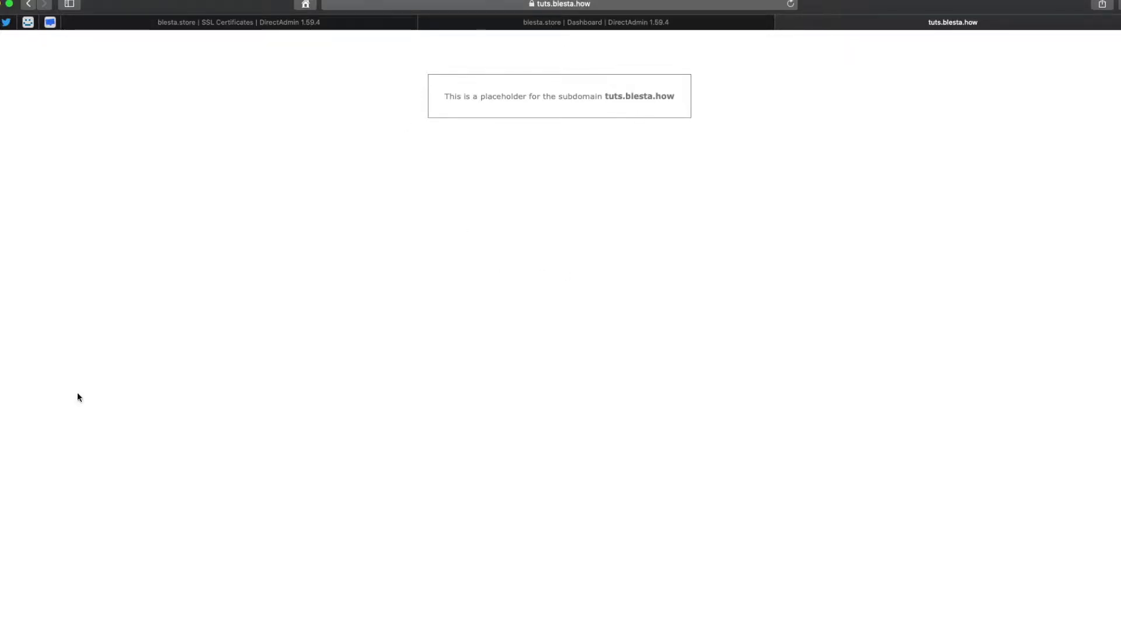
# Check the subdomain name on the tuts.blesta.how placeholder page, then open a new blank tab.
pyautogui.moveTo(597, 97)
pyautogui.mouseDown()
pyautogui.moveTo(695, 95)
pyautogui.moveTo(603, 97)
pyautogui.mouseUp()
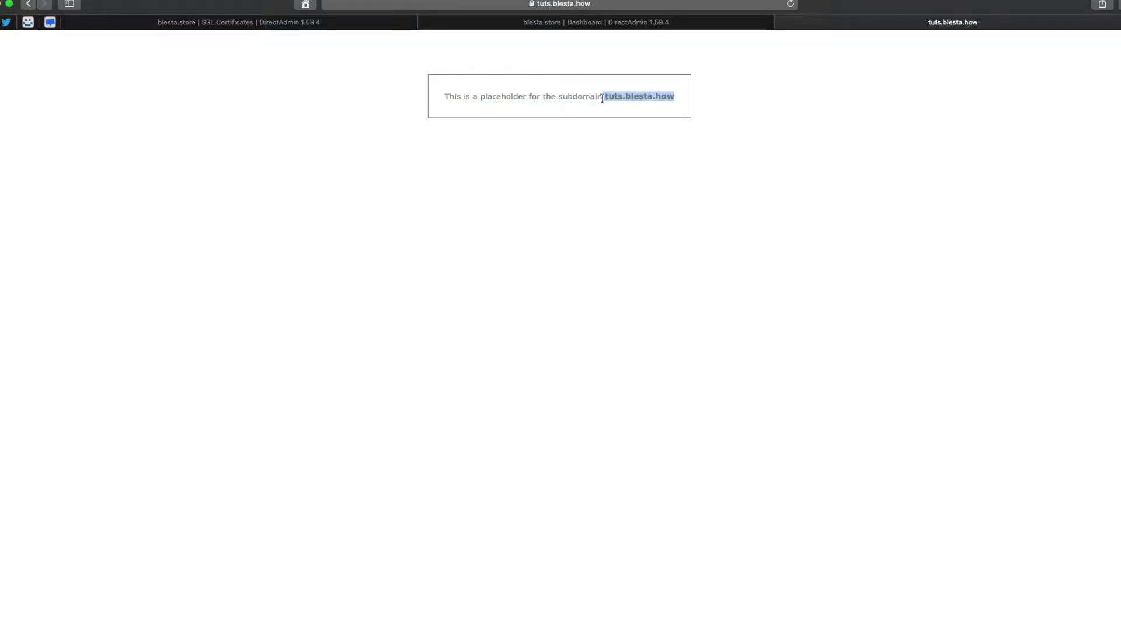
pyautogui.click(618, 88)
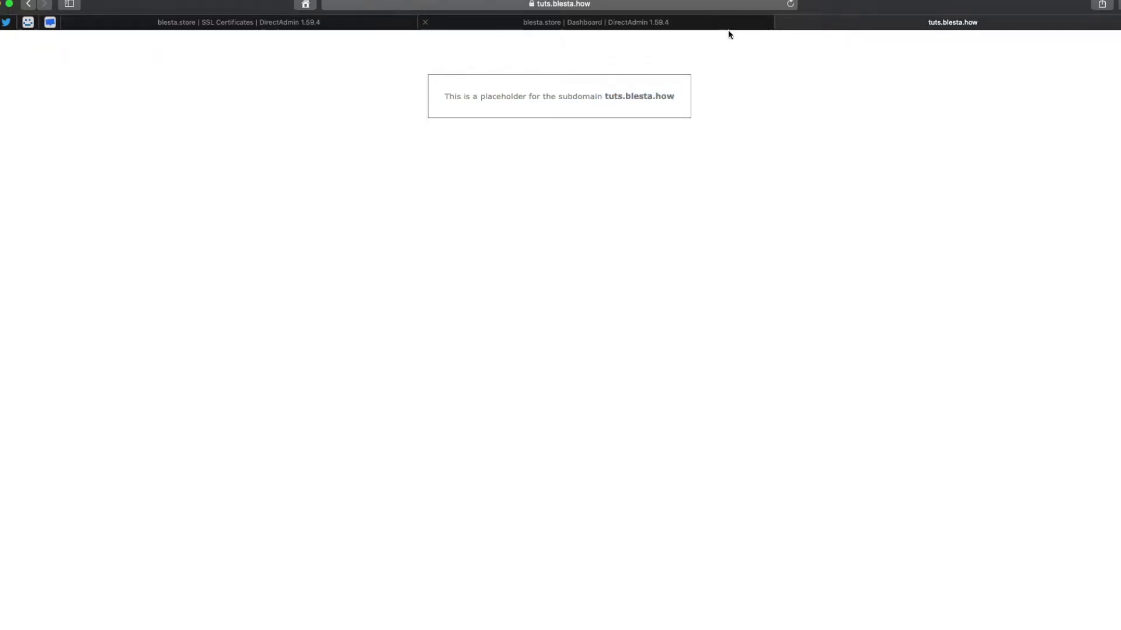
pyautogui.press('super+t')
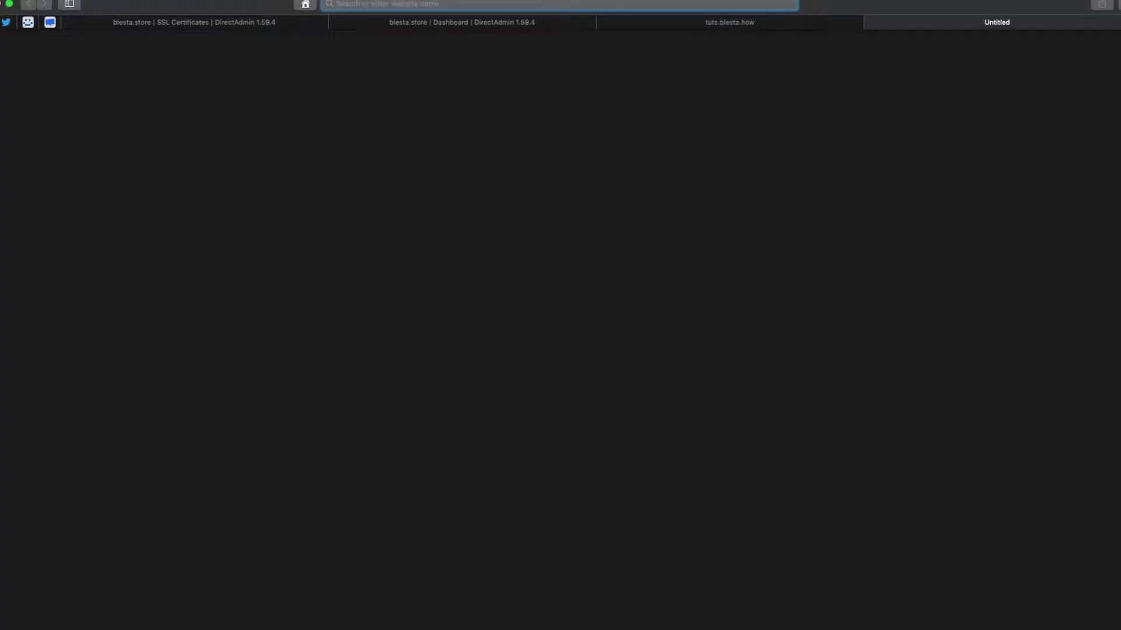
# Go to blesta.com and download Blesta v4.7.1, allowing downloads from the site.
pyautogui.write('a')
pyautogui.press('BackSpace')
pyautogui.write('blesta.com')
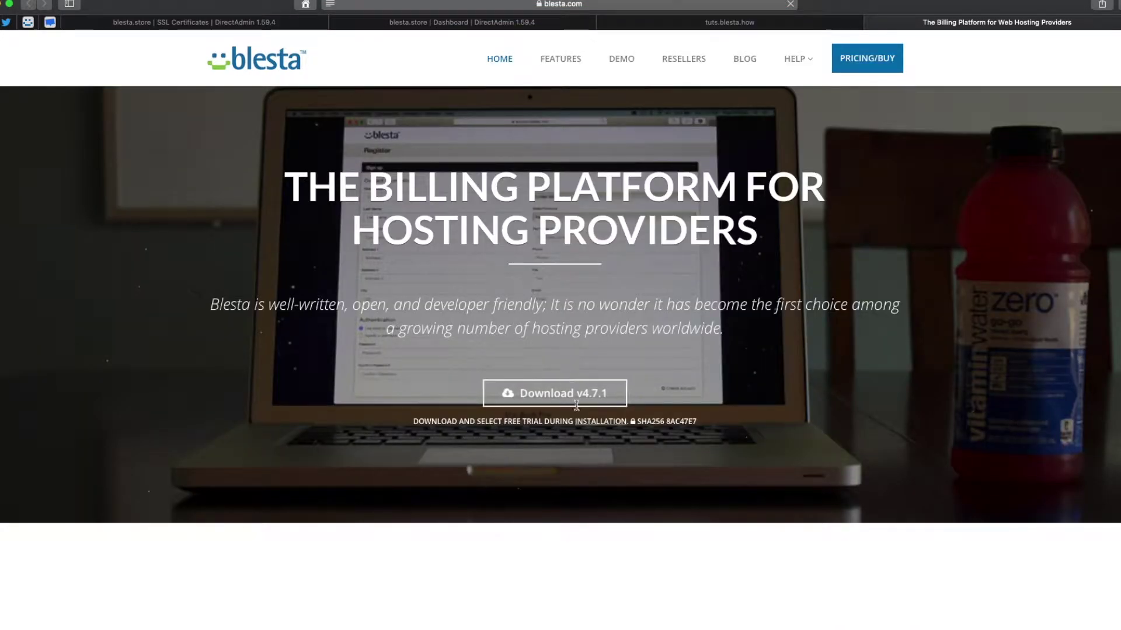
pyautogui.click(542, 391)
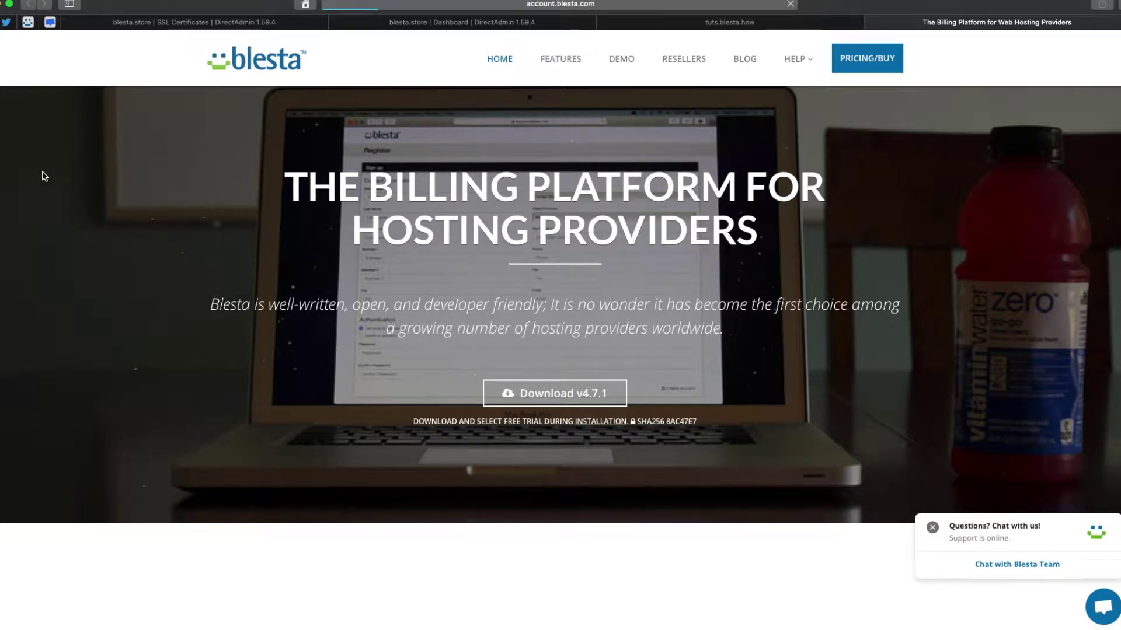
pyautogui.click(548, 394)
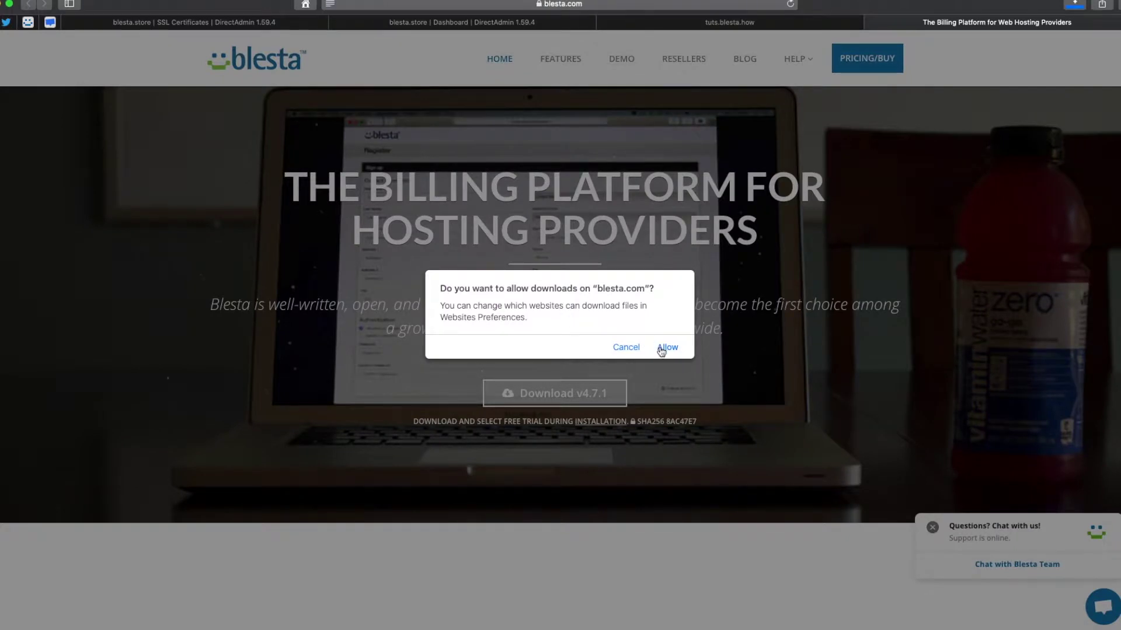
pyautogui.click(662, 349)
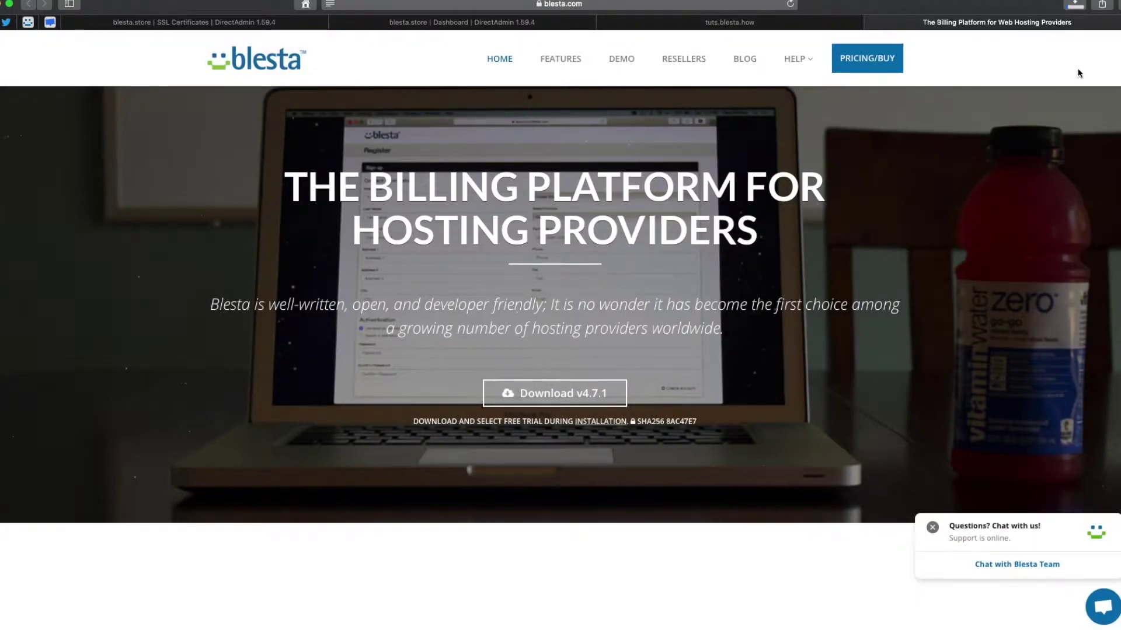
# Stop the duplicate blesta-4.7.1.zip download and return to the DirectAdmin dashboard tab.
pyautogui.click(1076, 7)
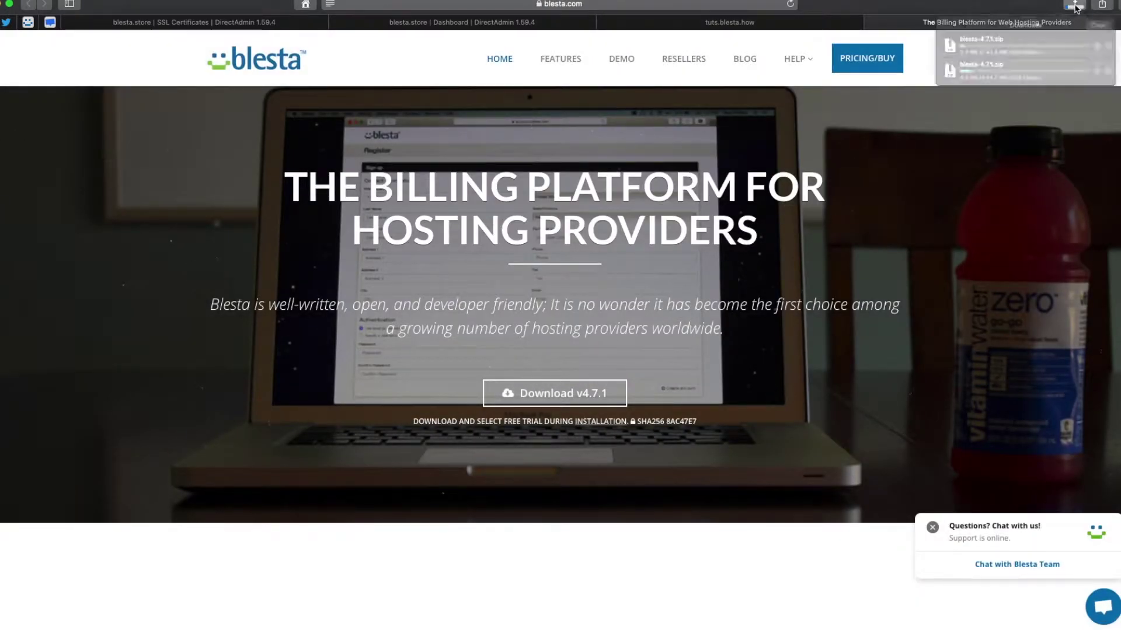
pyautogui.click(1075, 7)
pyautogui.click(1075, 7)
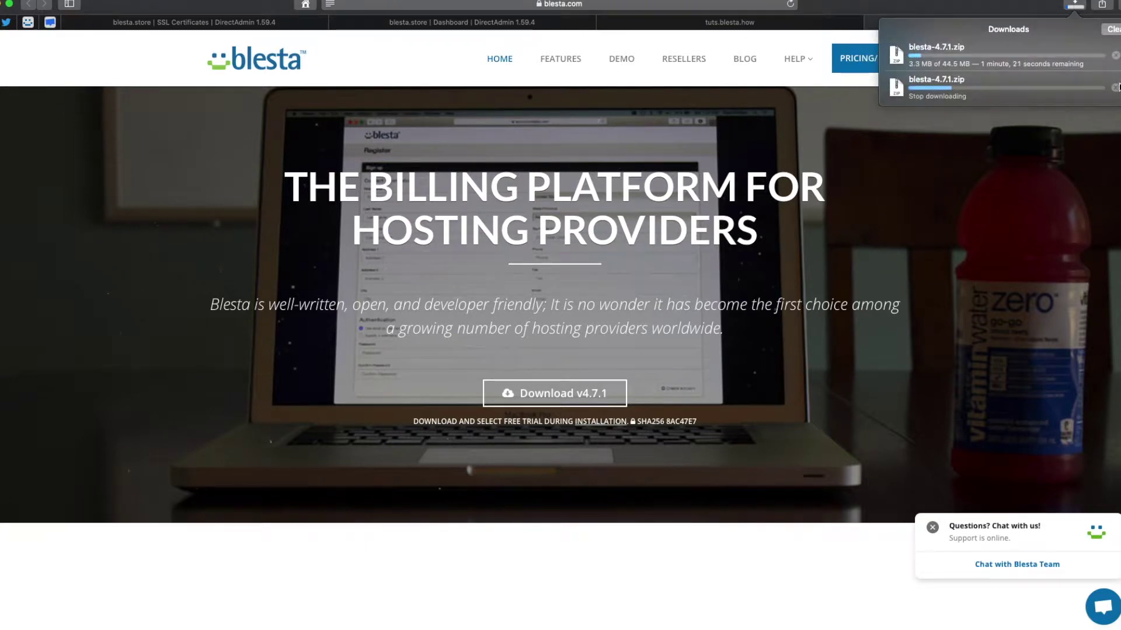
pyautogui.click(1115, 55)
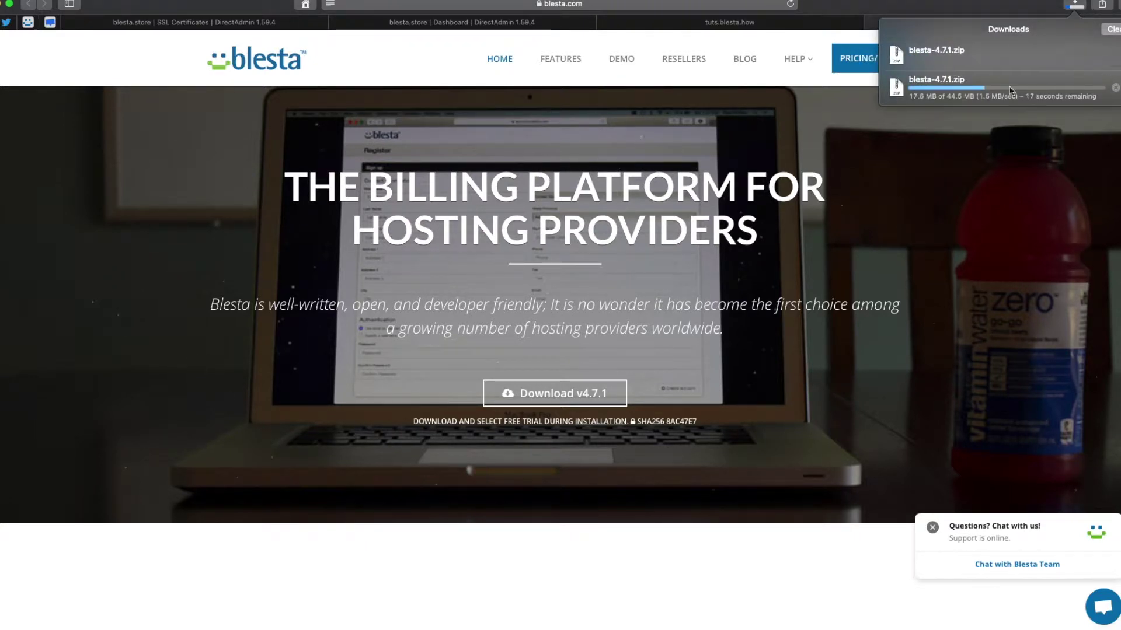
pyautogui.click(786, 163)
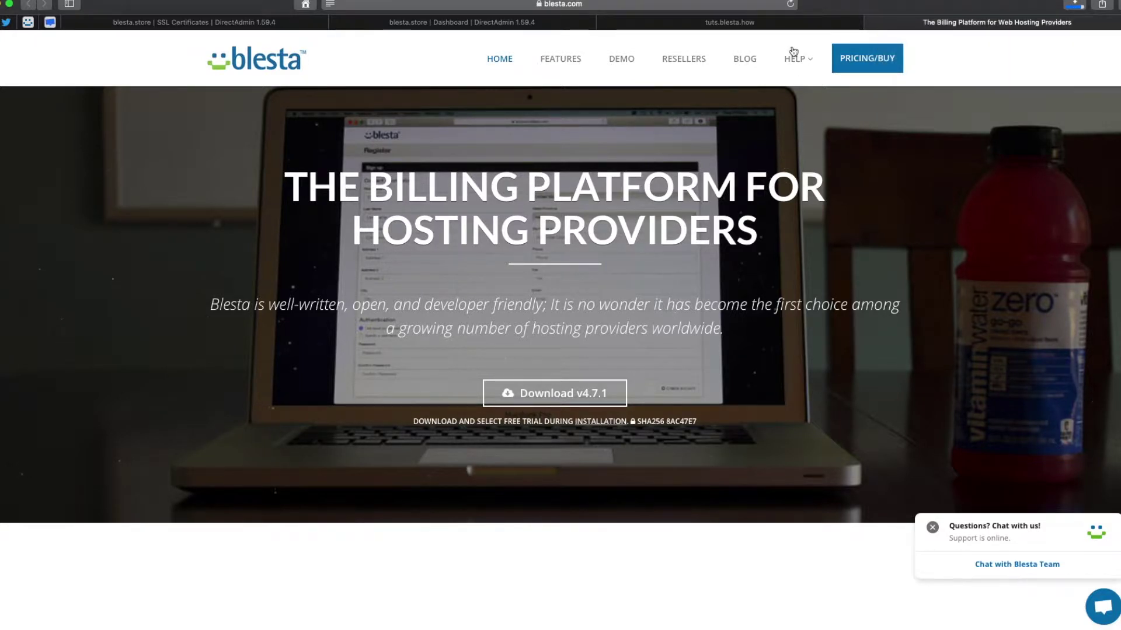
pyautogui.click(450, 24)
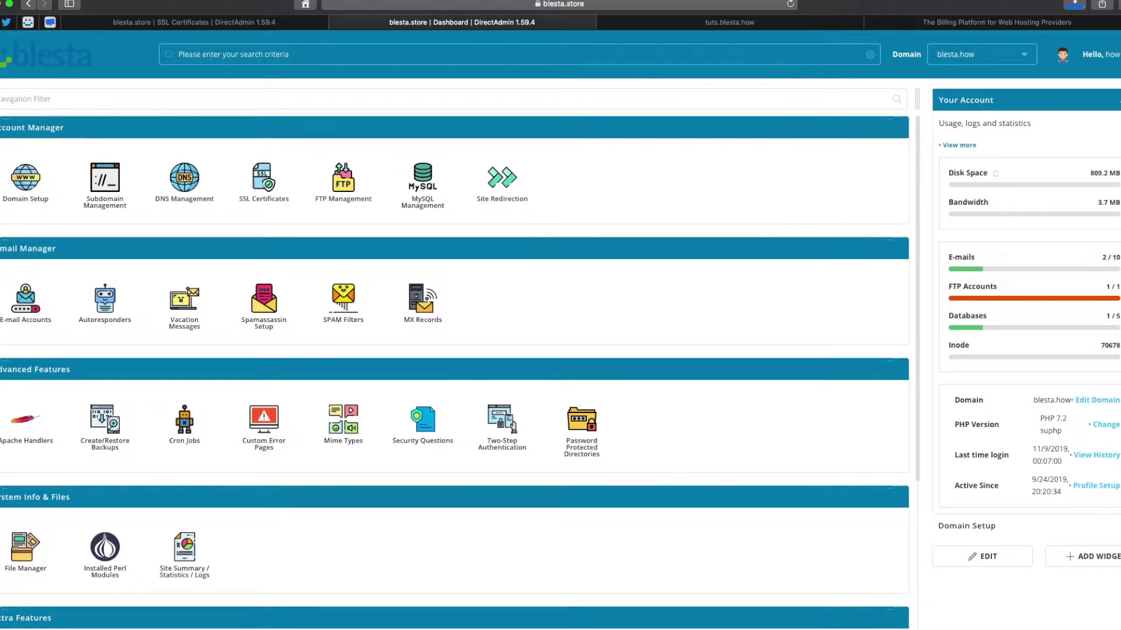
# In File Manager, open public_html and then the tuts folder.
pyautogui.click(23, 560)
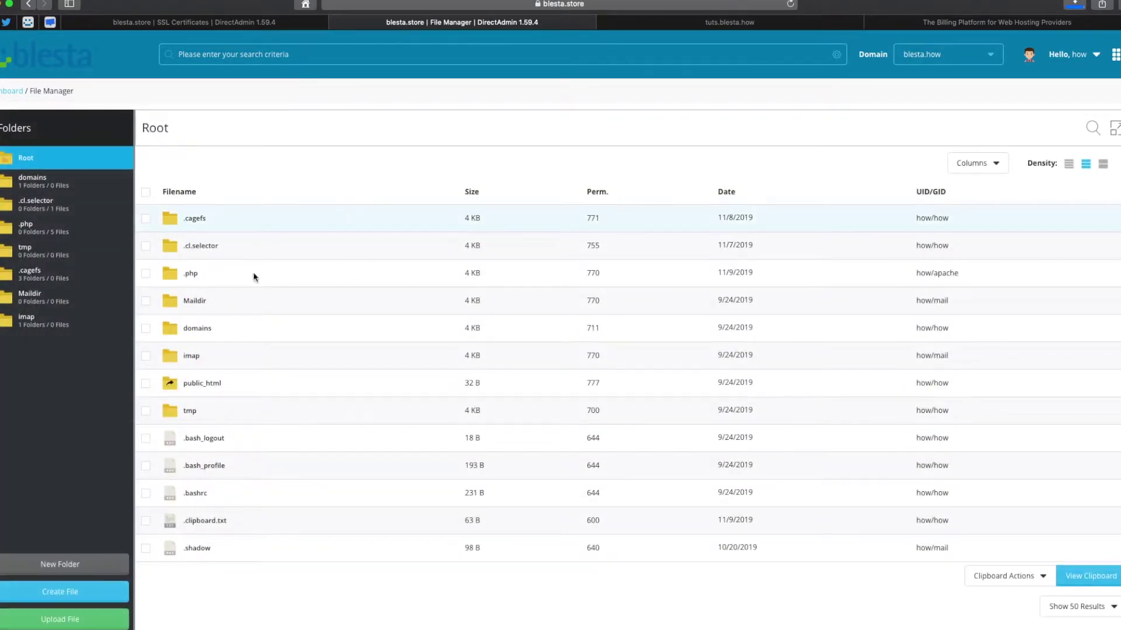
pyautogui.rightClick(198, 328)
pyautogui.rightClick(205, 384)
pyautogui.click(197, 245)
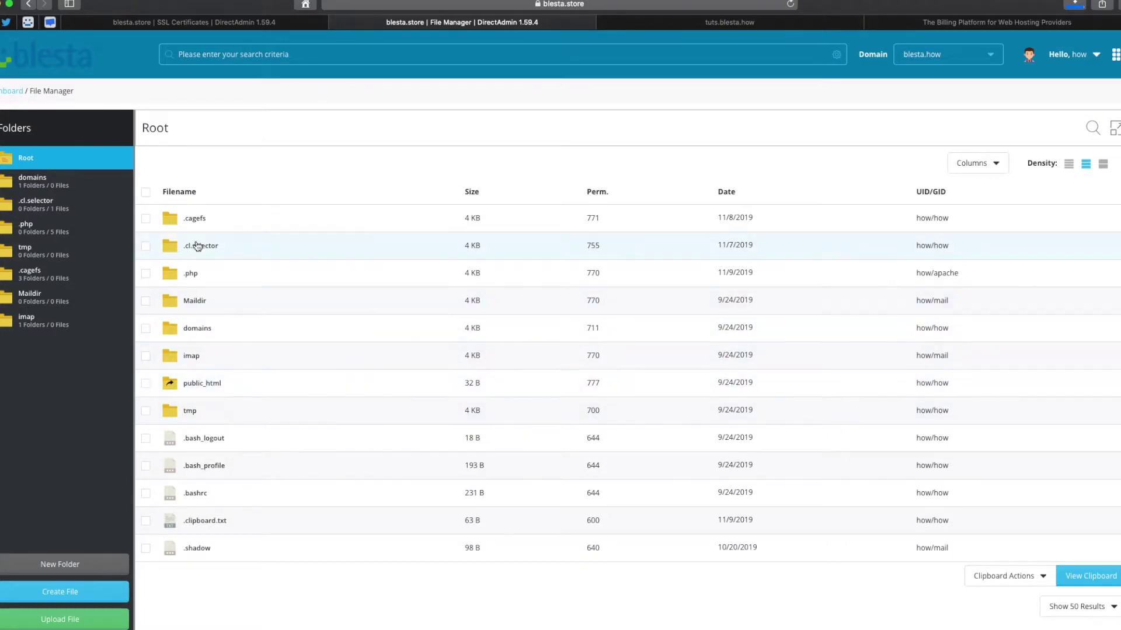
pyautogui.doubleClick(205, 392)
pyautogui.rightClick(213, 446)
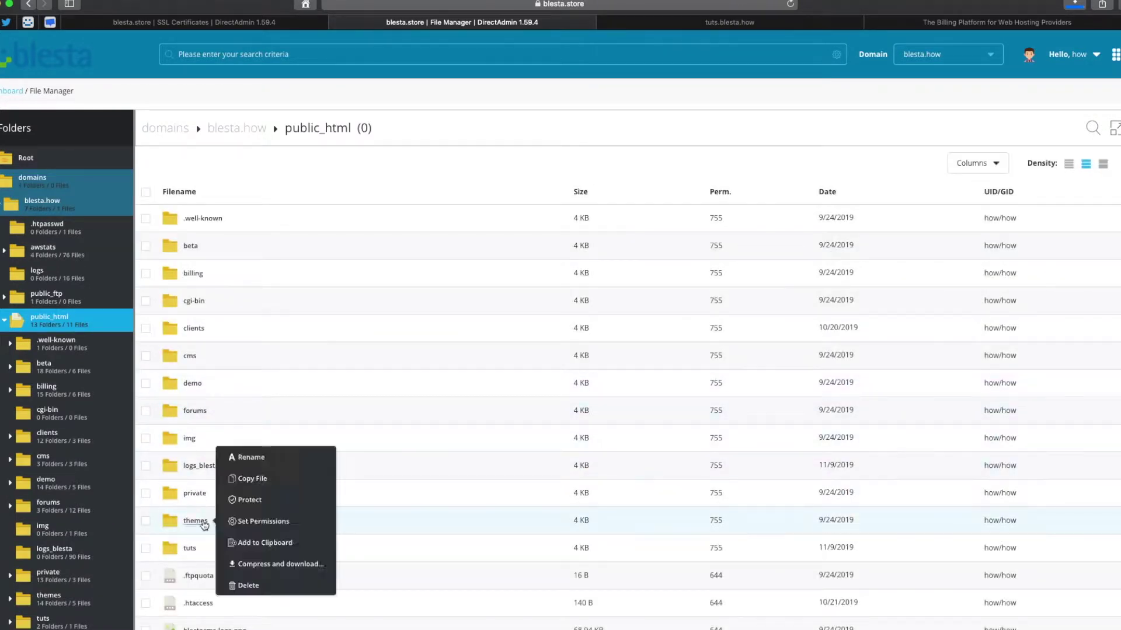
pyautogui.click(180, 549)
pyautogui.rightClick(180, 549)
pyautogui.doubleClick(182, 549)
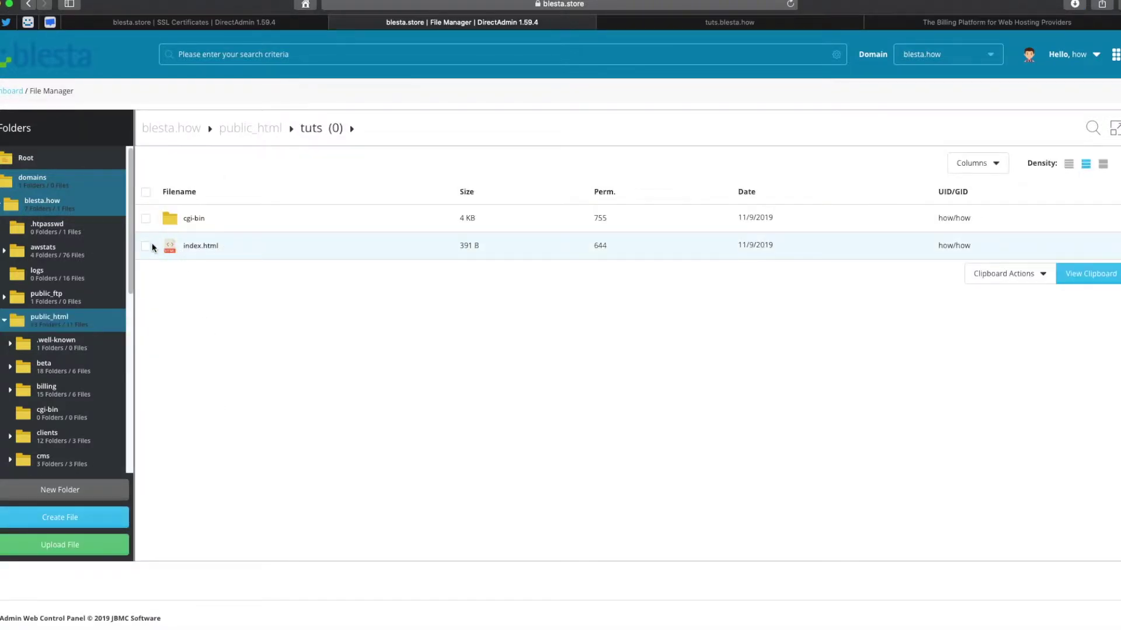
# Delete index.html from the tuts folder, leaving only cgi-bin.
pyautogui.click(147, 248)
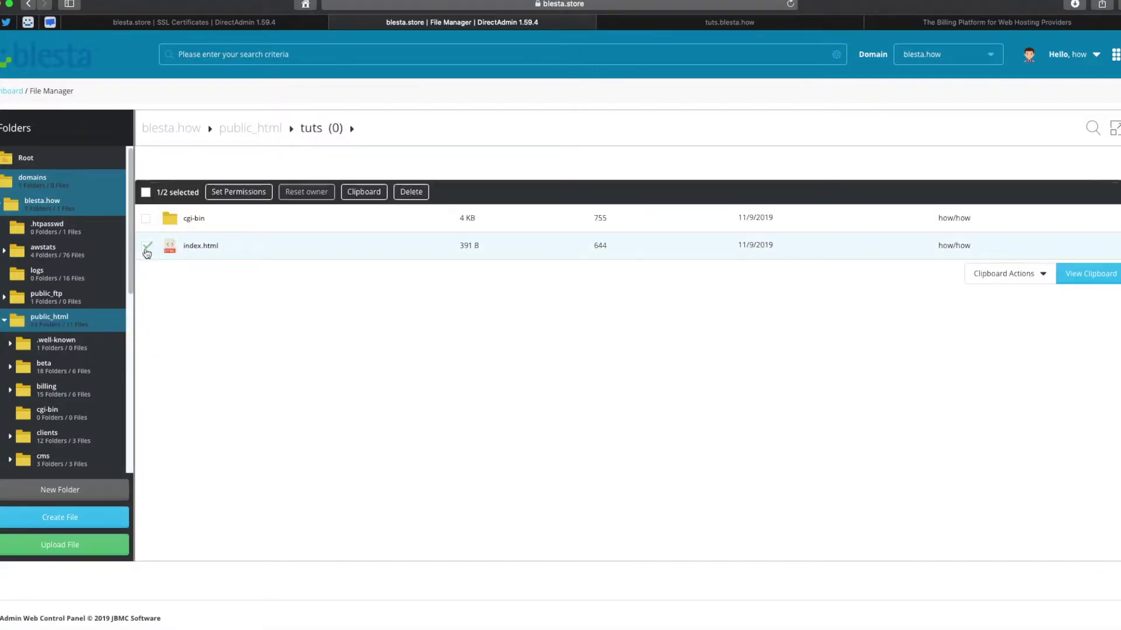
pyautogui.click(414, 193)
pyautogui.click(573, 368)
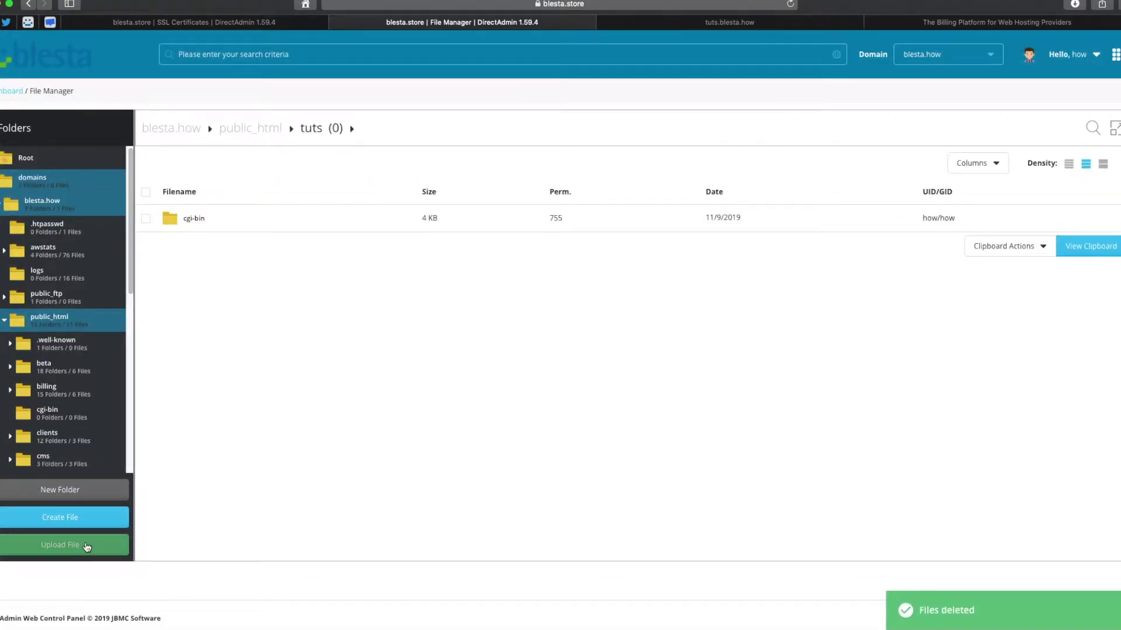
# Open the Upload Files dialog for the tuts folder and check Safari's finished downloads.
pyautogui.click(86, 552)
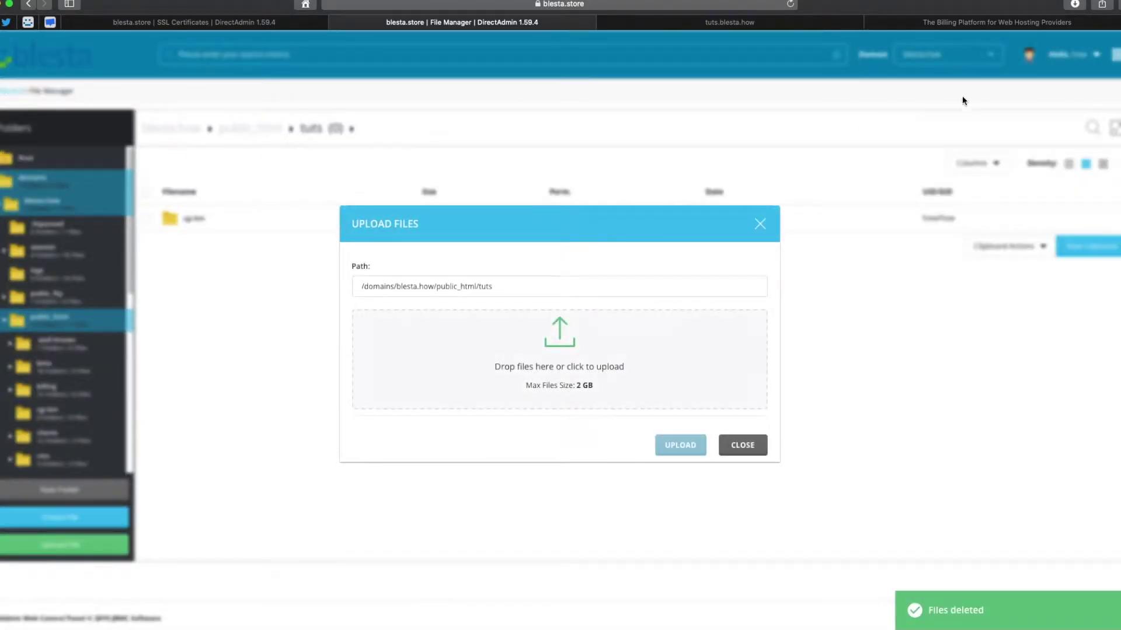
pyautogui.click(1074, 5)
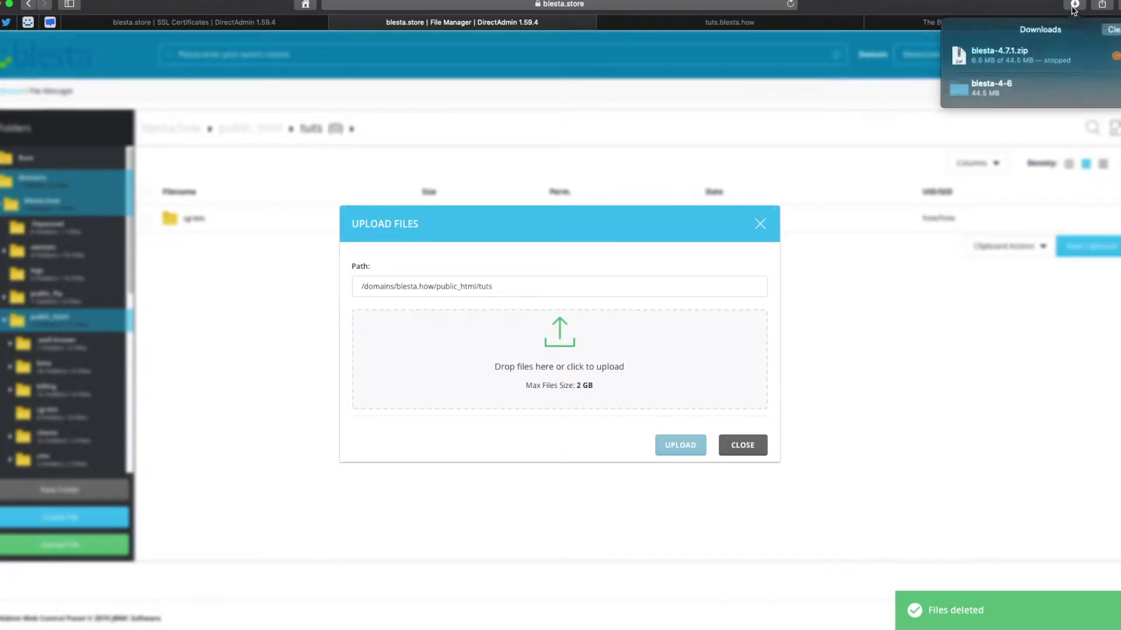
pyautogui.click(875, 210)
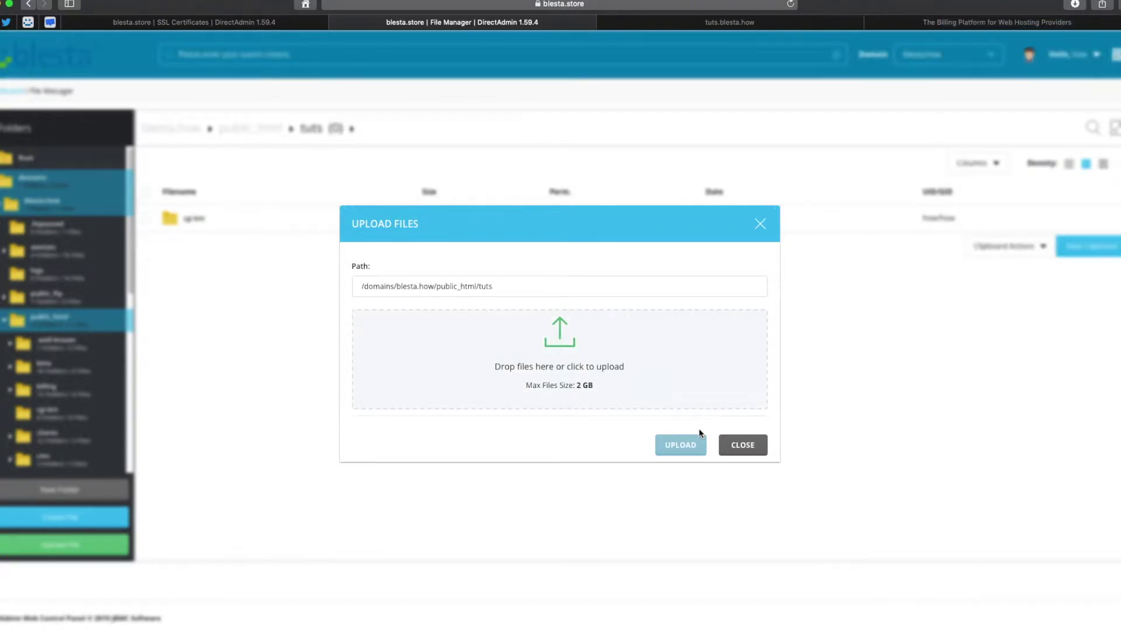
# Hide the unresponsive Finder from the Dock, then switch back and show all Finder windows.
pyautogui.moveTo(248, 624)
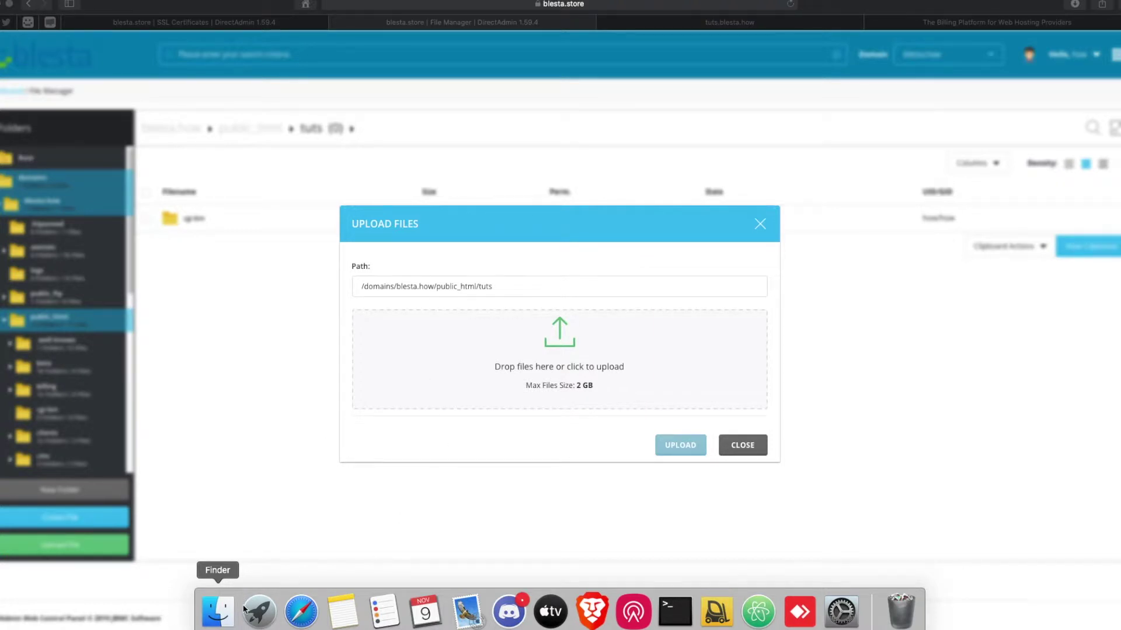
pyautogui.rightClick(218, 609)
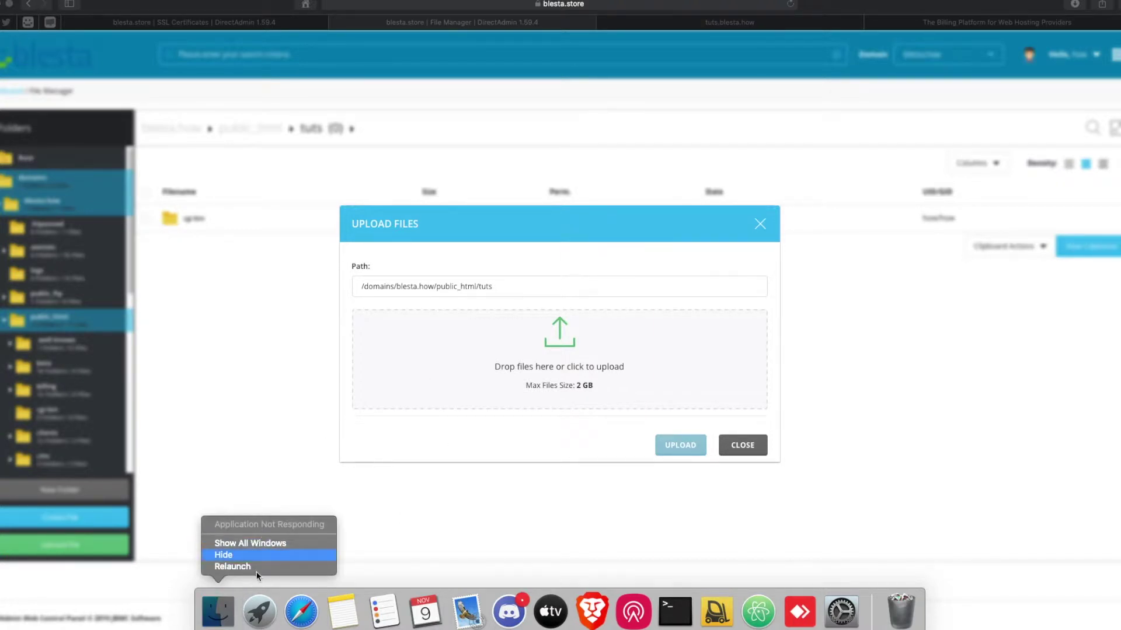
pyautogui.click(259, 549)
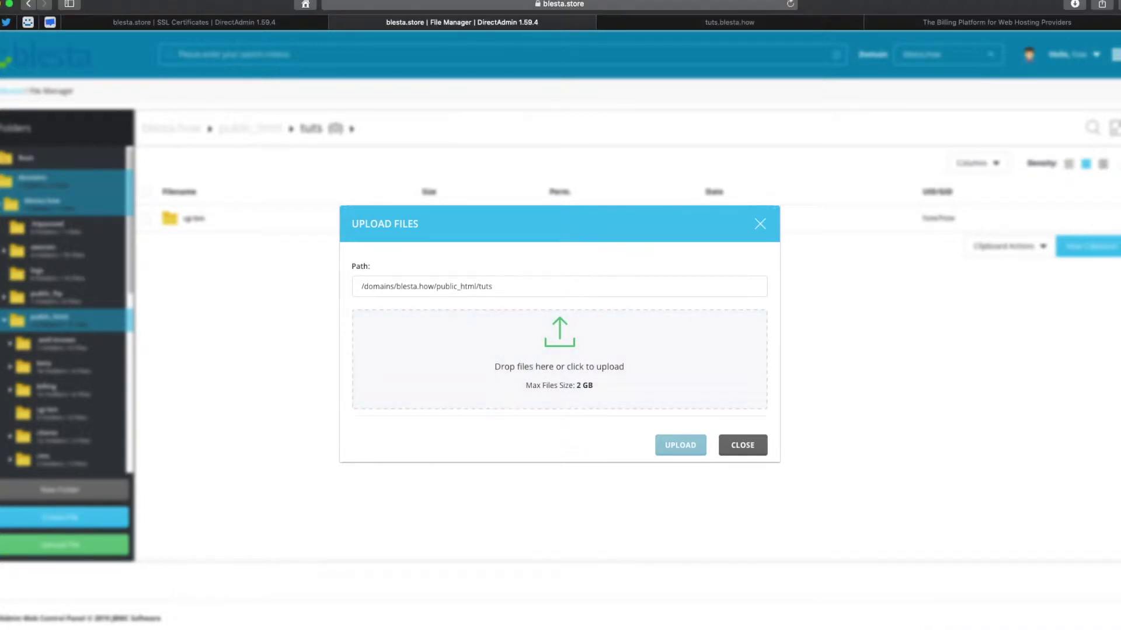
pyautogui.click(221, 619)
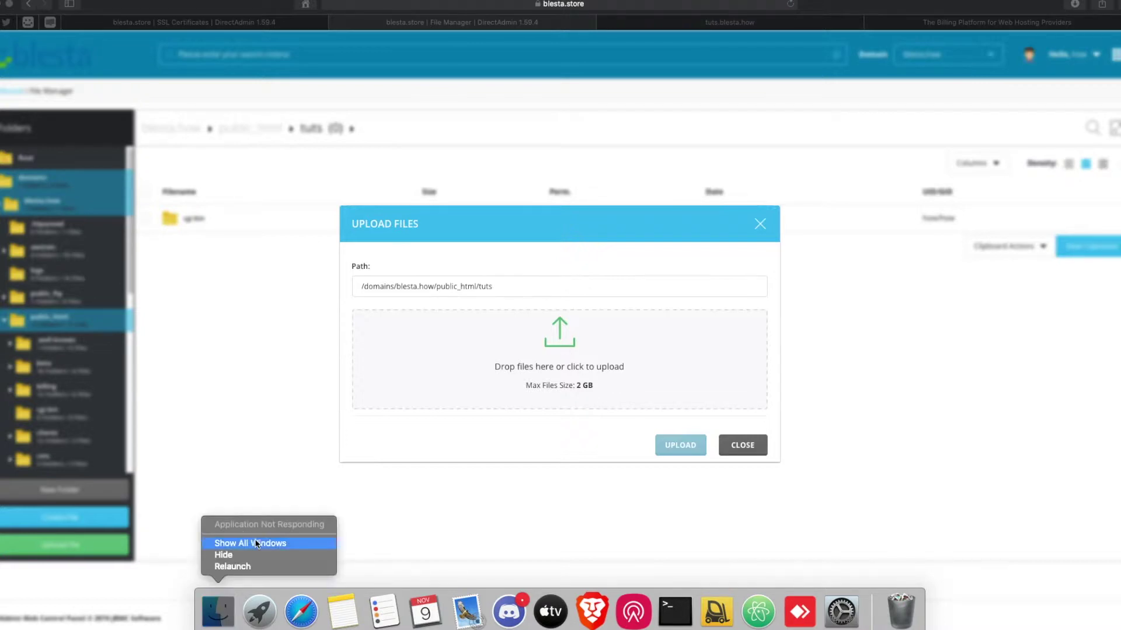
pyautogui.click(465, 513)
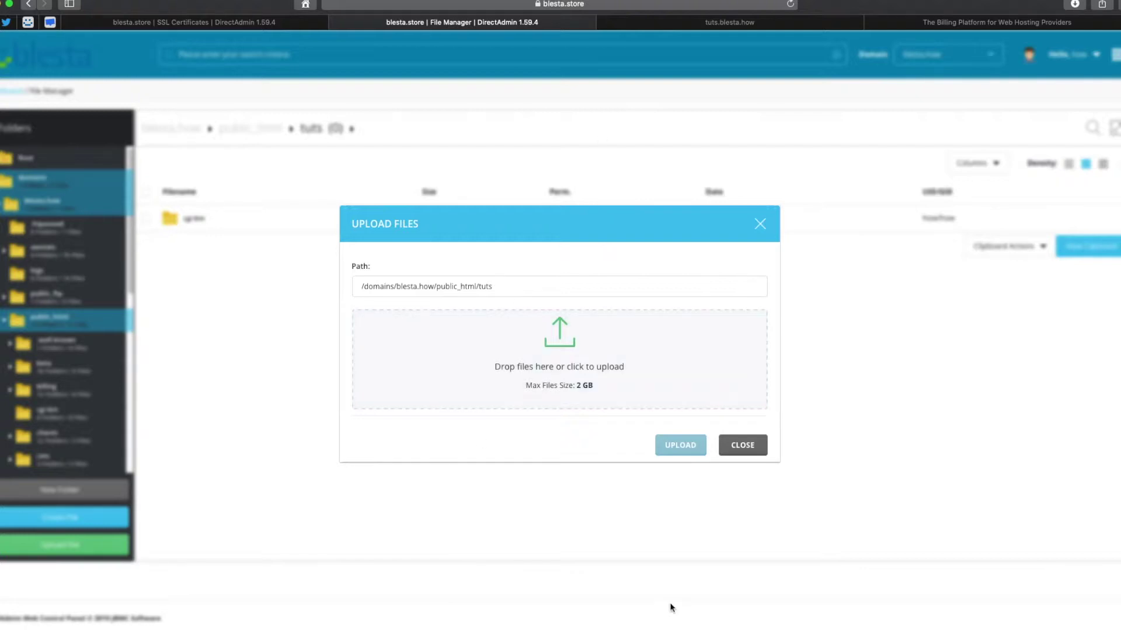
# In a Finder window, navigate to Downloads > blesta-4-6 > blesta.
pyautogui.moveTo(261, 607)
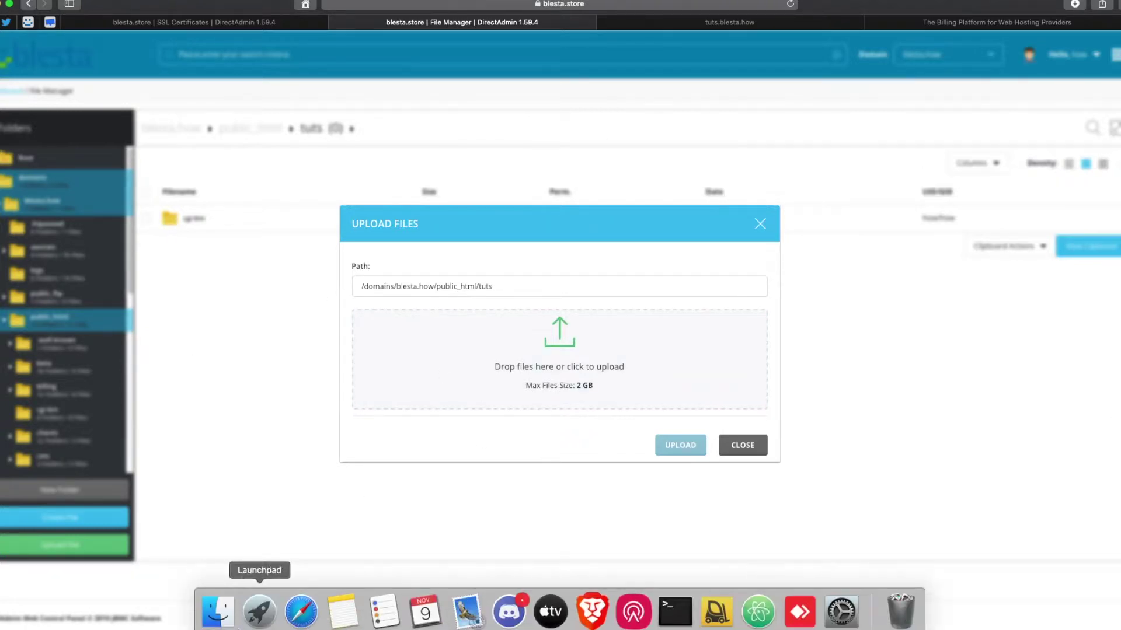
pyautogui.click(220, 607)
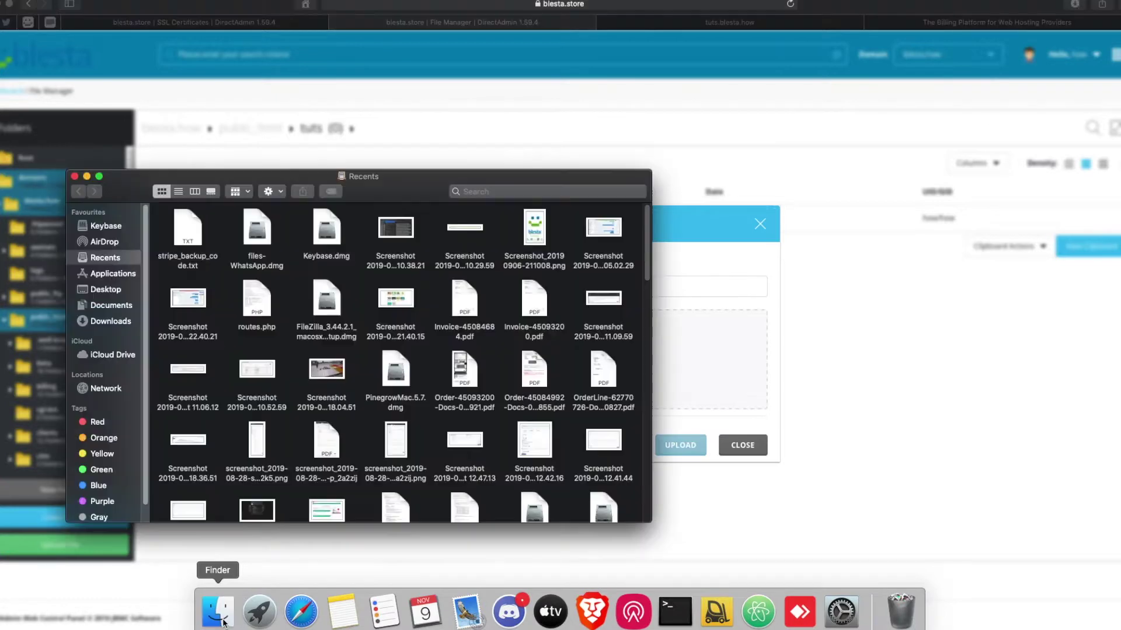
pyautogui.click(110, 292)
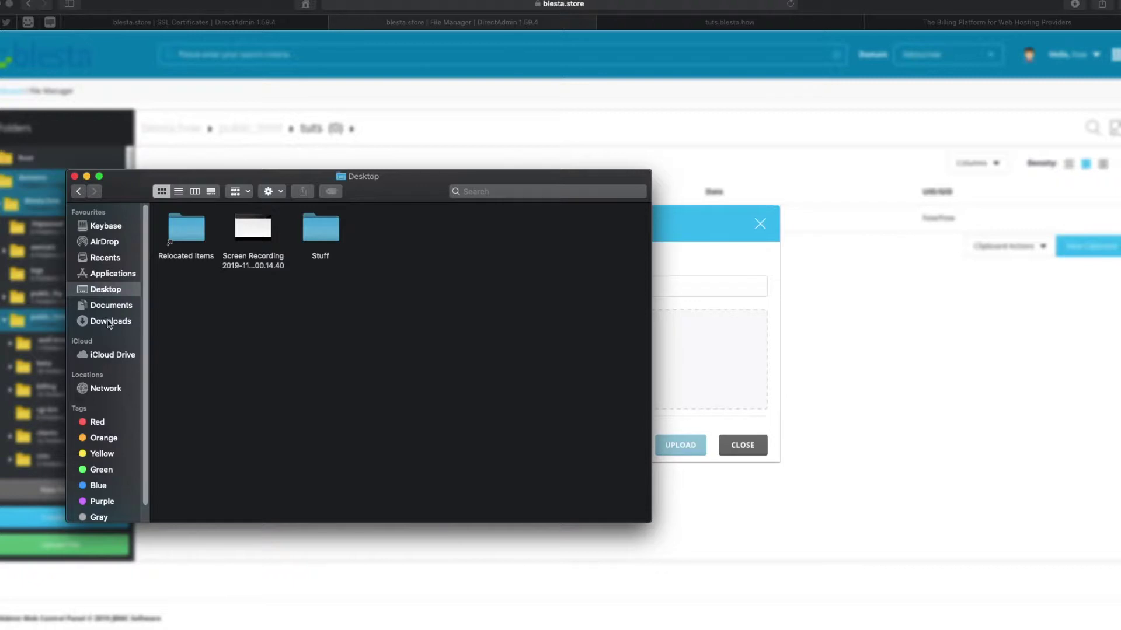
pyautogui.click(108, 321)
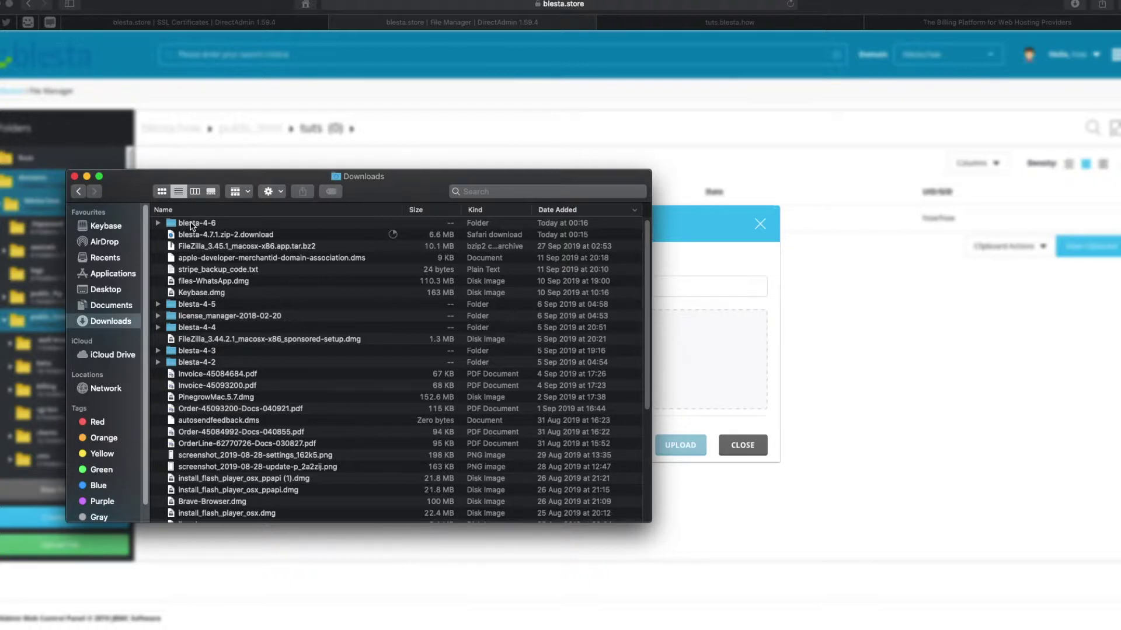
pyautogui.rightClick(191, 225)
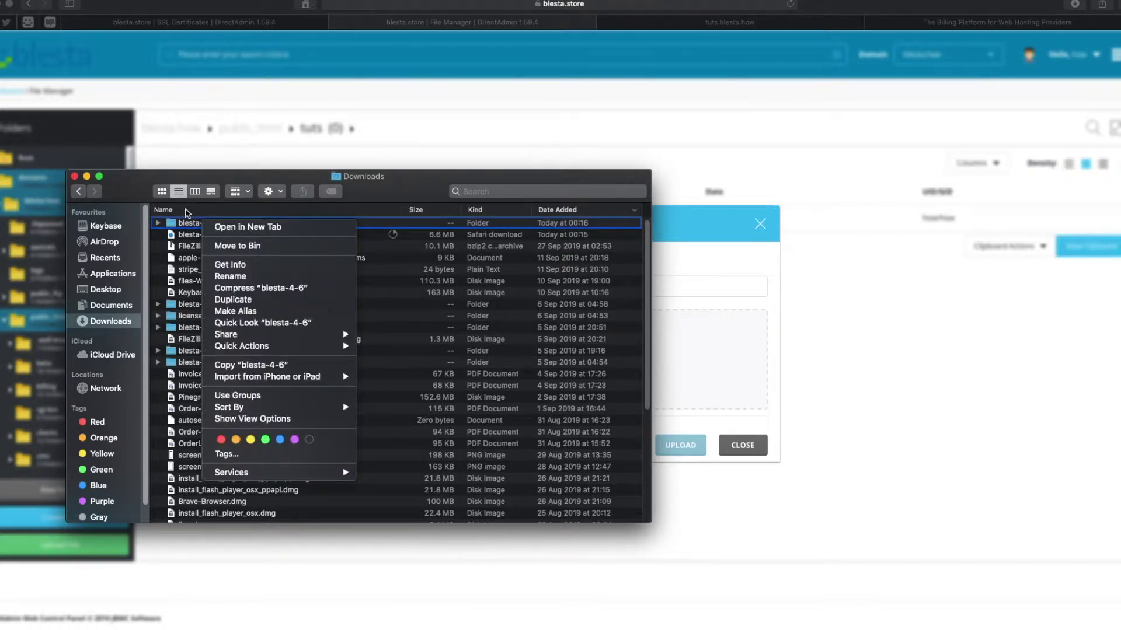
pyautogui.press('Escape')
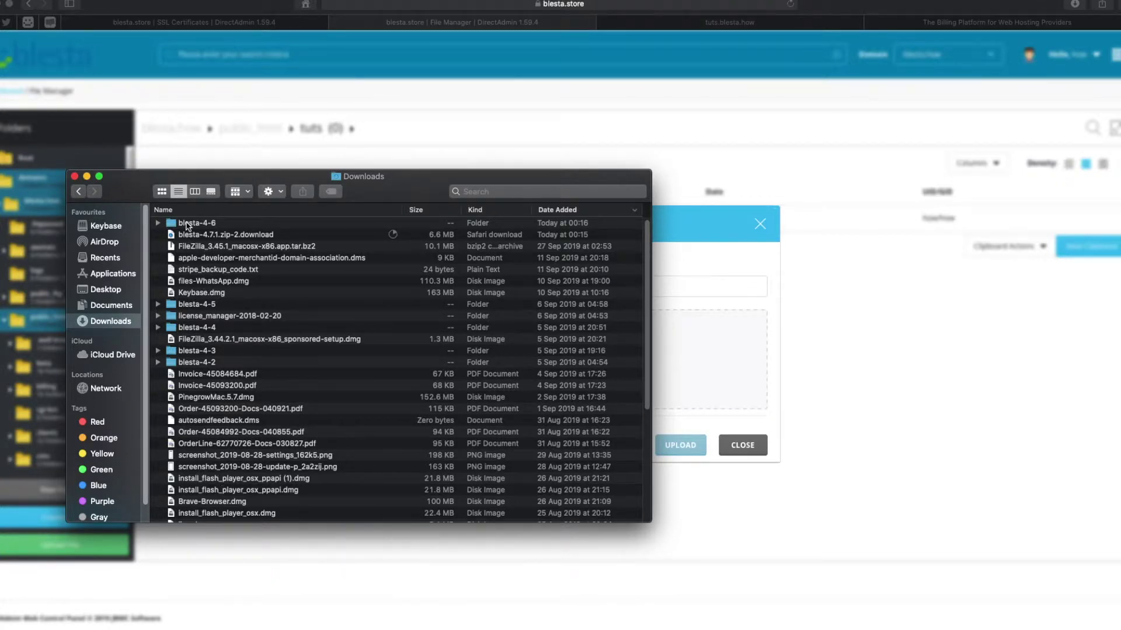
pyautogui.click(187, 227)
pyautogui.doubleClick(187, 225)
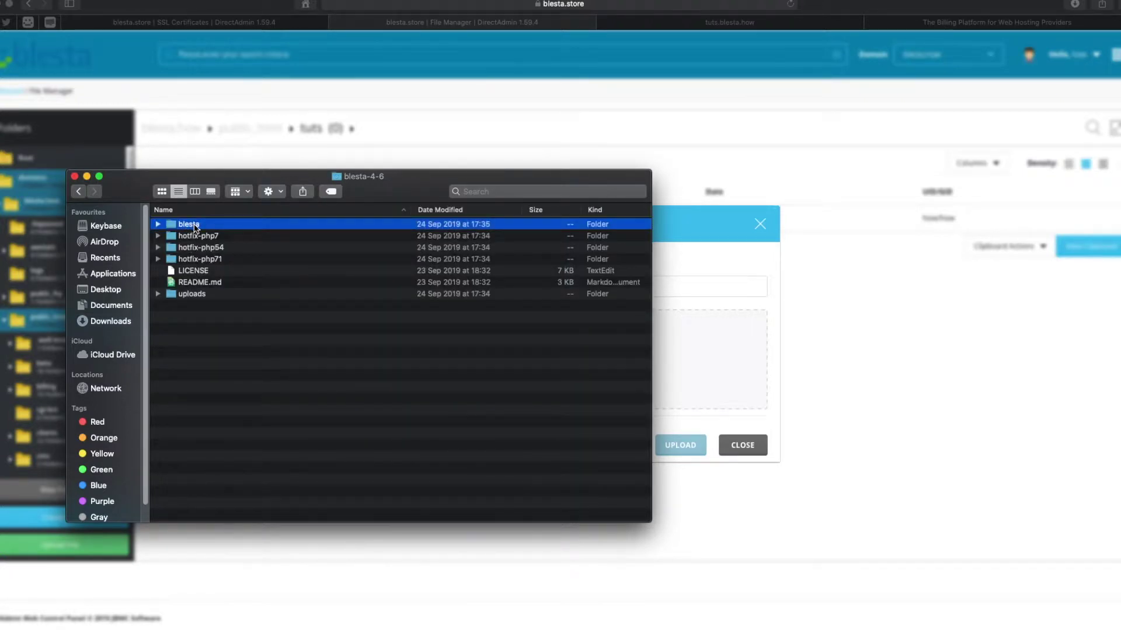
pyautogui.doubleClick(189, 225)
# Select all 12 items from app through vendors and compress them into Archive.zip.
pyautogui.click(193, 227)
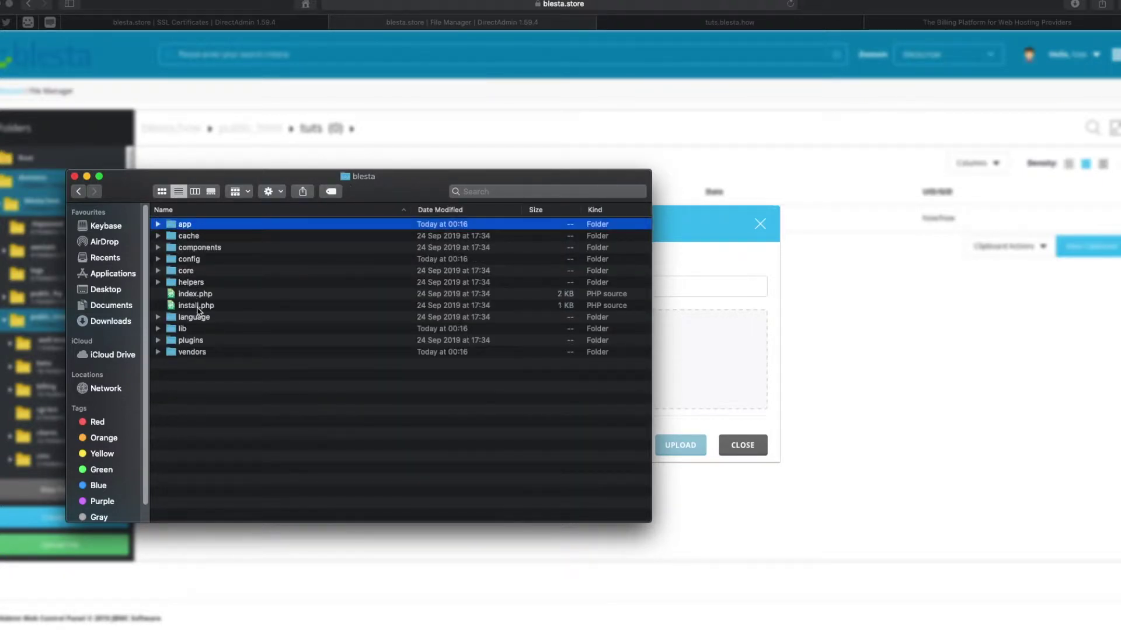
pyautogui.keyDown('shift'); pyautogui.click(184, 353); pyautogui.keyUp('shift')
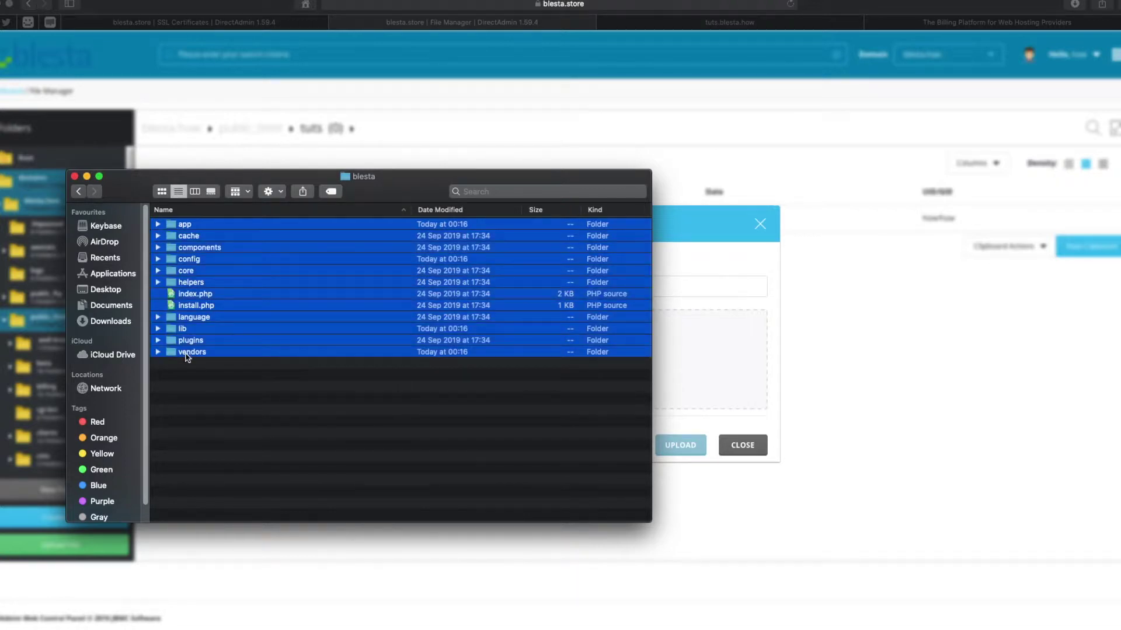
pyautogui.rightClick(235, 329)
pyautogui.moveTo(252, 373)
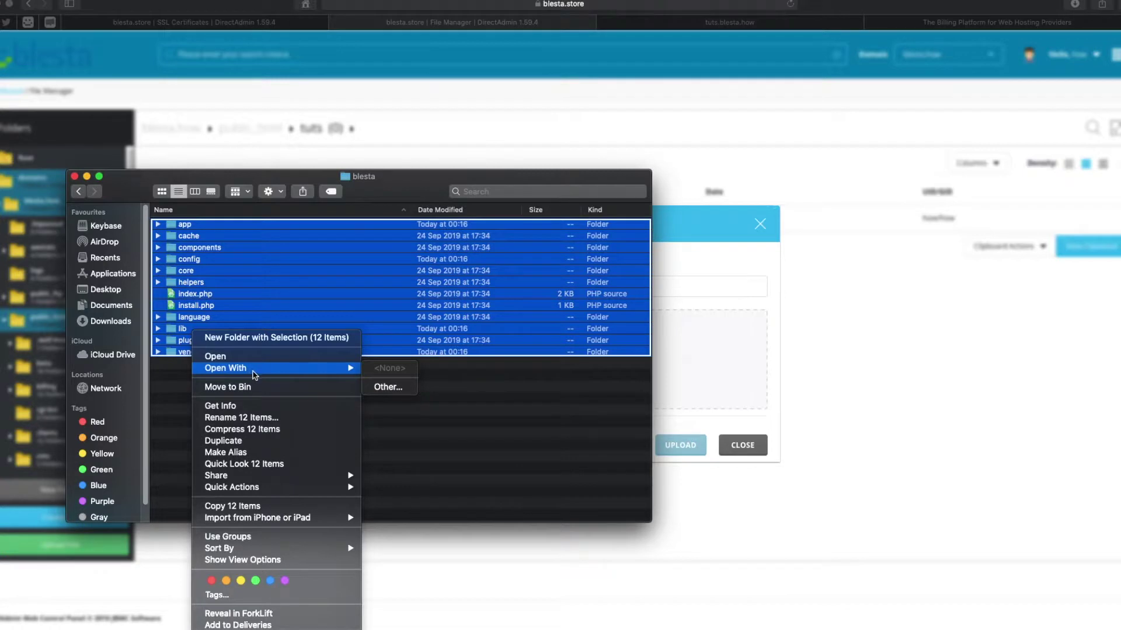
pyautogui.click(263, 430)
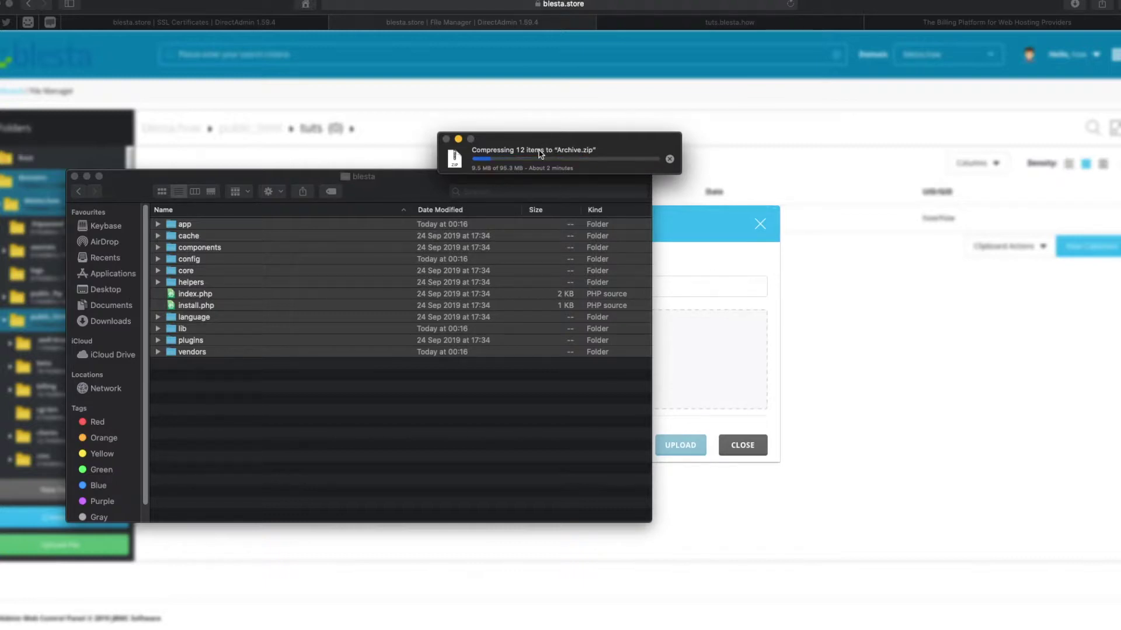
pyautogui.moveTo(541, 150); pyautogui.dragTo(397, 131)
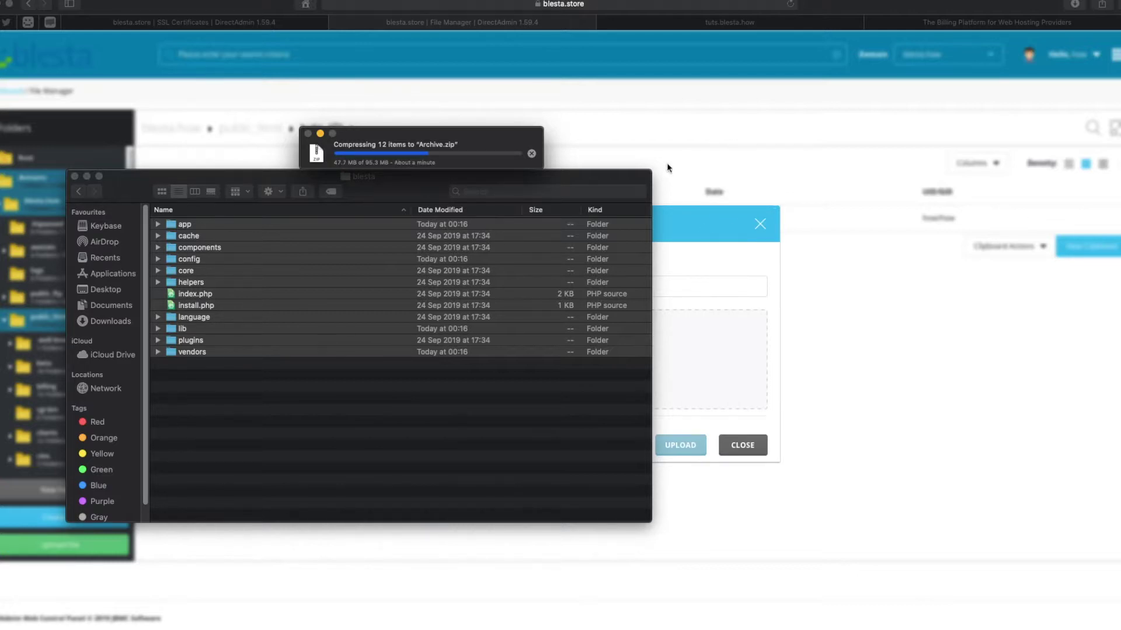
# Move the compression progress window aside and minimise the Finder window to reveal the upload form.
pyautogui.moveTo(415, 135)
pyautogui.mouseDown()
pyautogui.moveTo(440, 118)
pyautogui.moveTo(404, 126)
pyautogui.mouseUp()
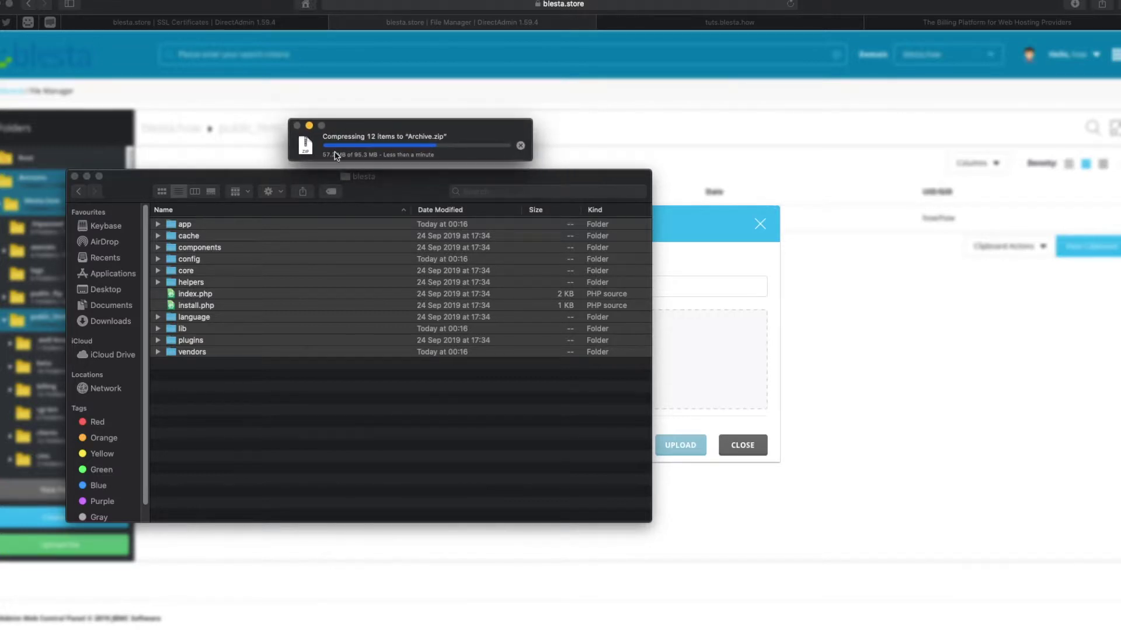
pyautogui.click(87, 177)
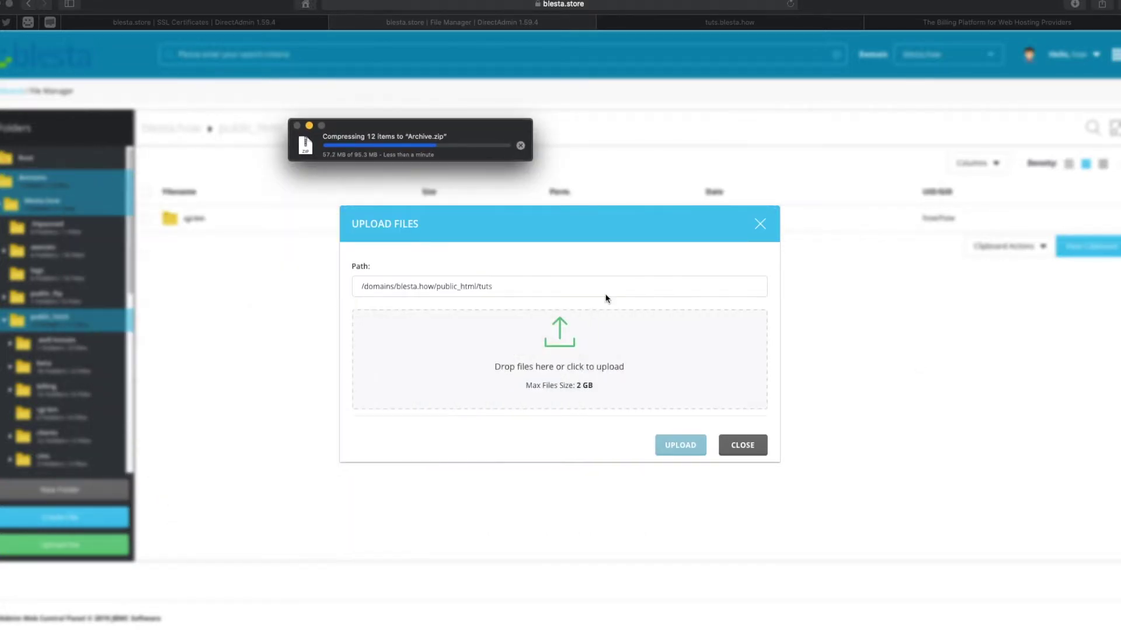
# Switch via SSL Certificates and Dashboard back to the File Manager upload form, closing a stray Finder window.
pyautogui.click(175, 23)
pyautogui.scroll(2, 363, 290)
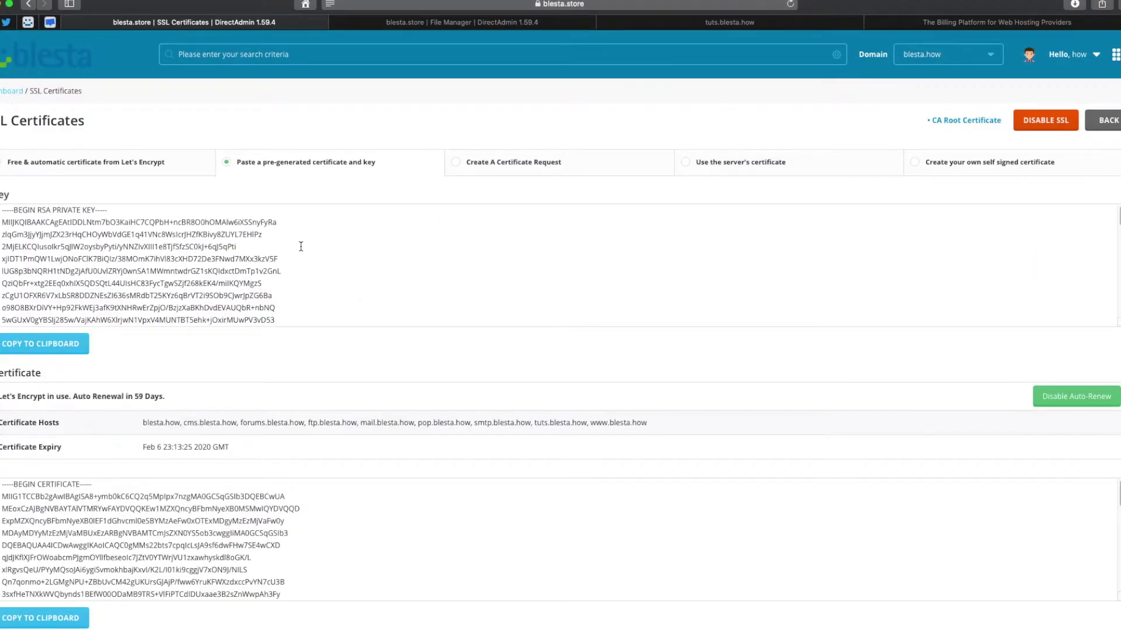
pyautogui.click(74, 49)
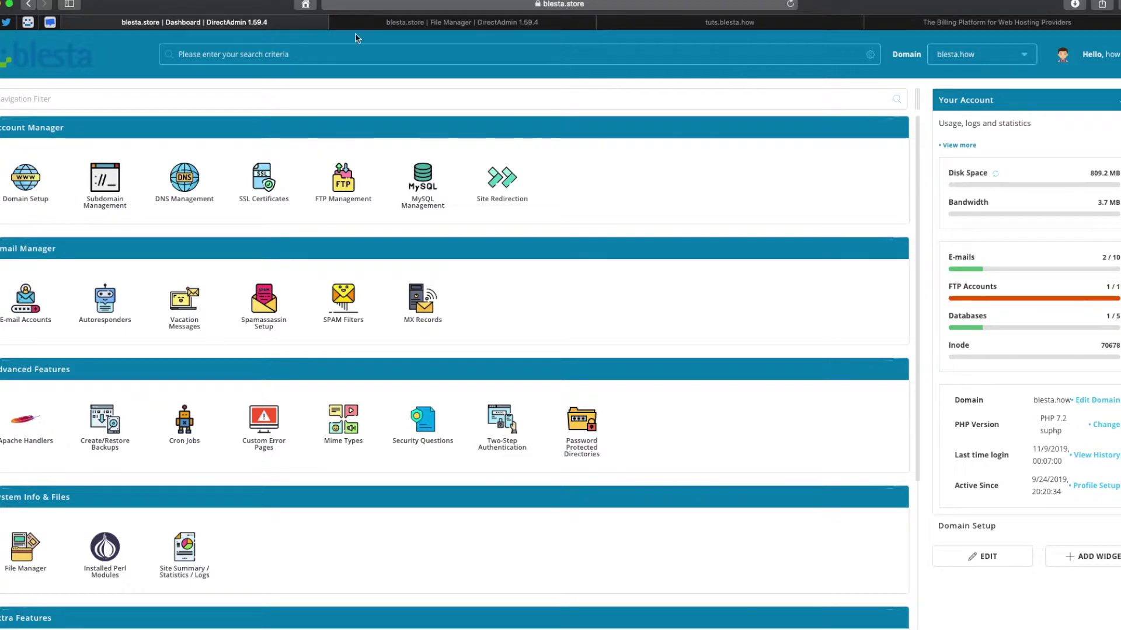
pyautogui.click(429, 24)
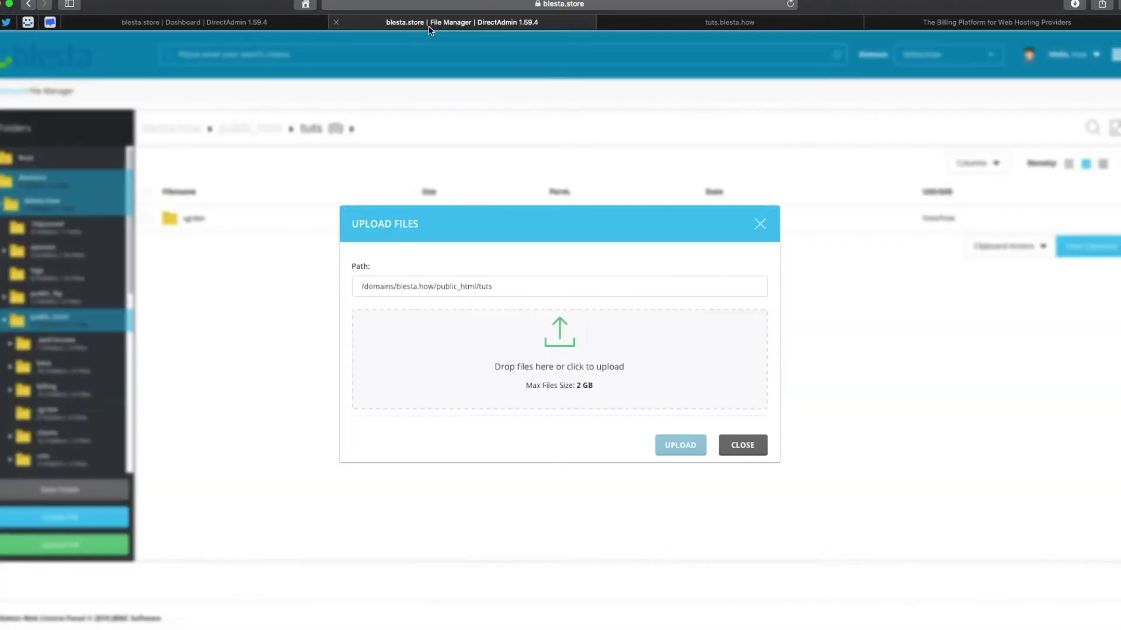
pyautogui.click(218, 610)
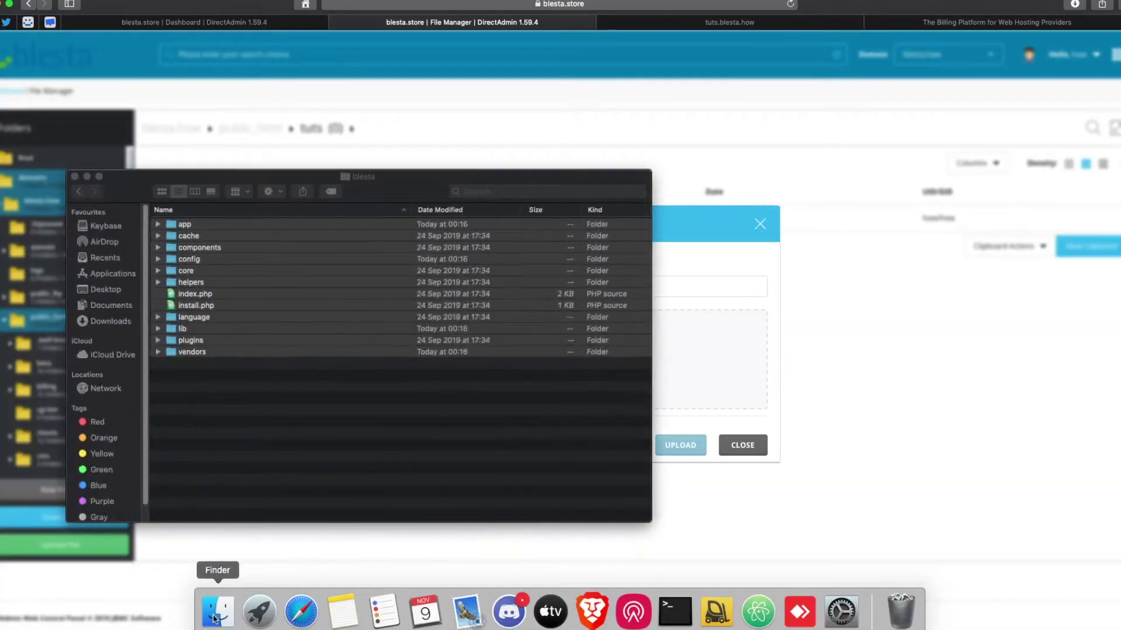
pyautogui.press('super+w')
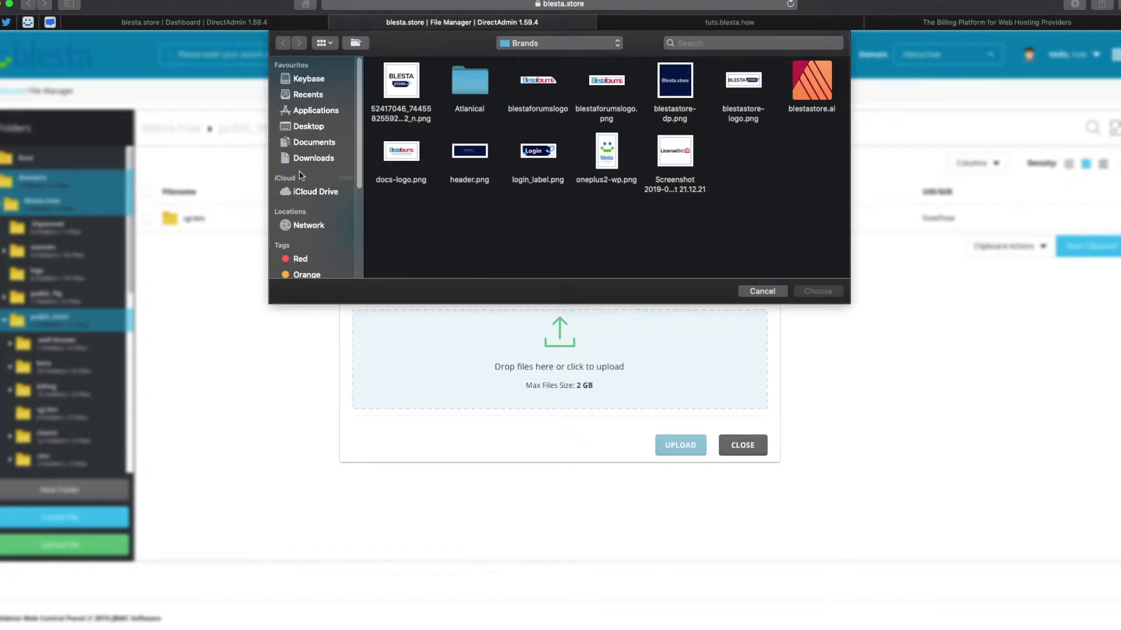
# Choose Archive.zip from Downloads > blesta-4-6 > blesta and start uploading it to tuts.
pyautogui.click(303, 160)
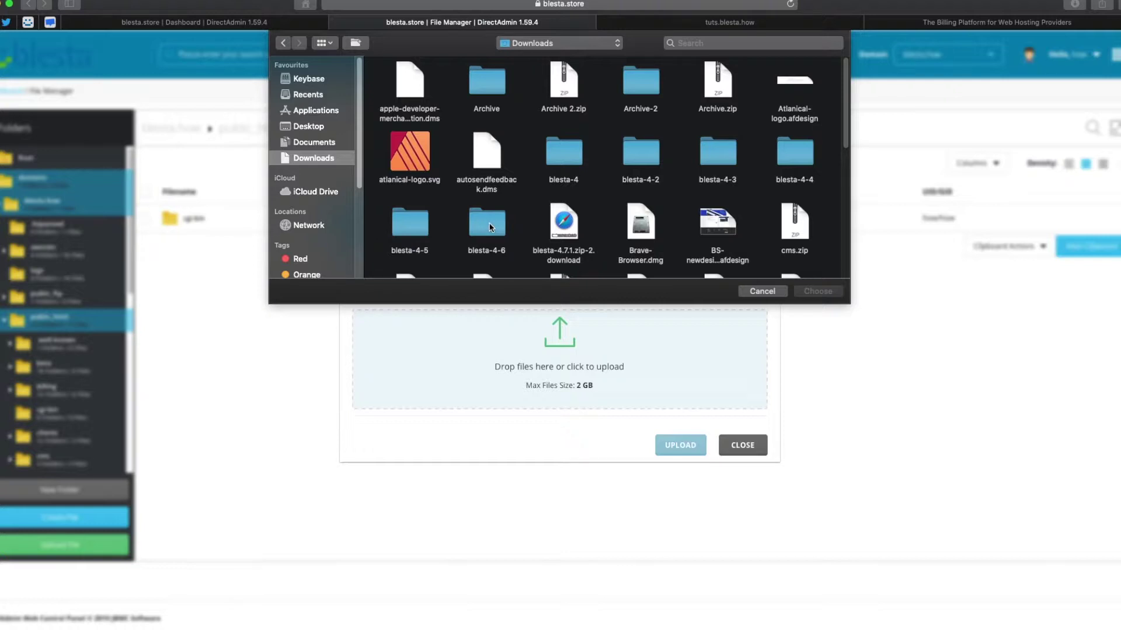
pyautogui.doubleClick(491, 227)
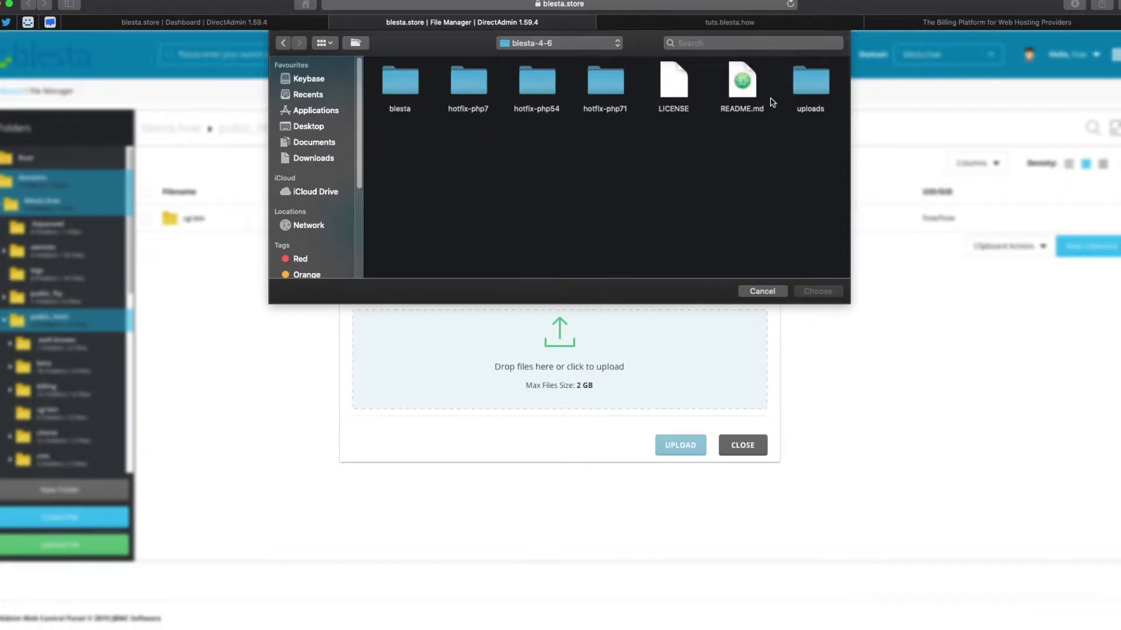
pyautogui.doubleClick(419, 86)
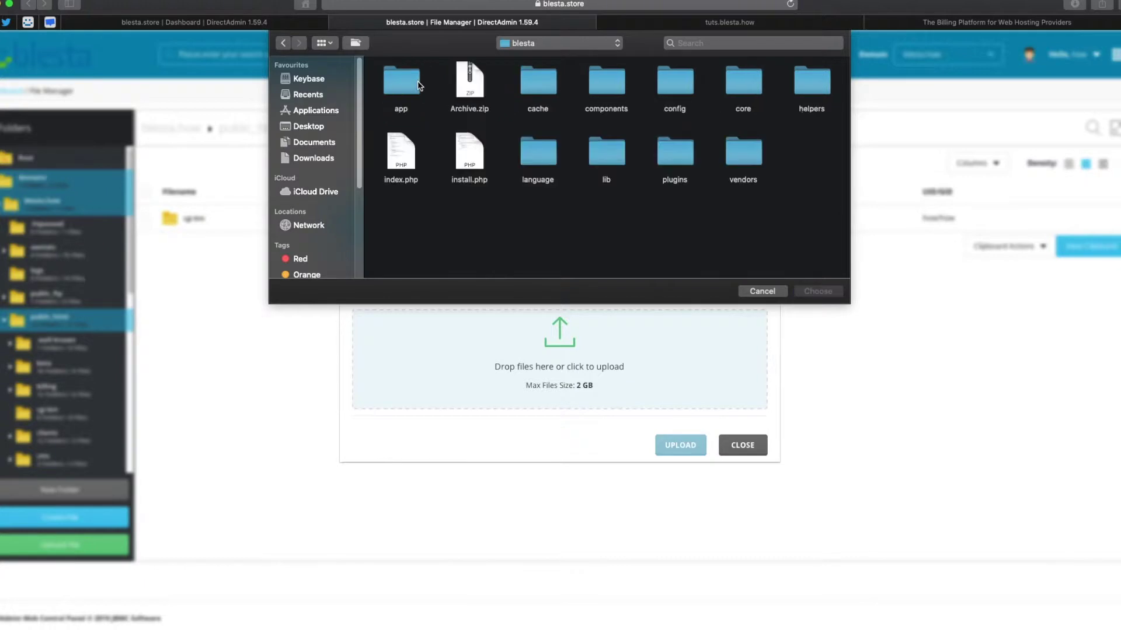
pyautogui.click(478, 89)
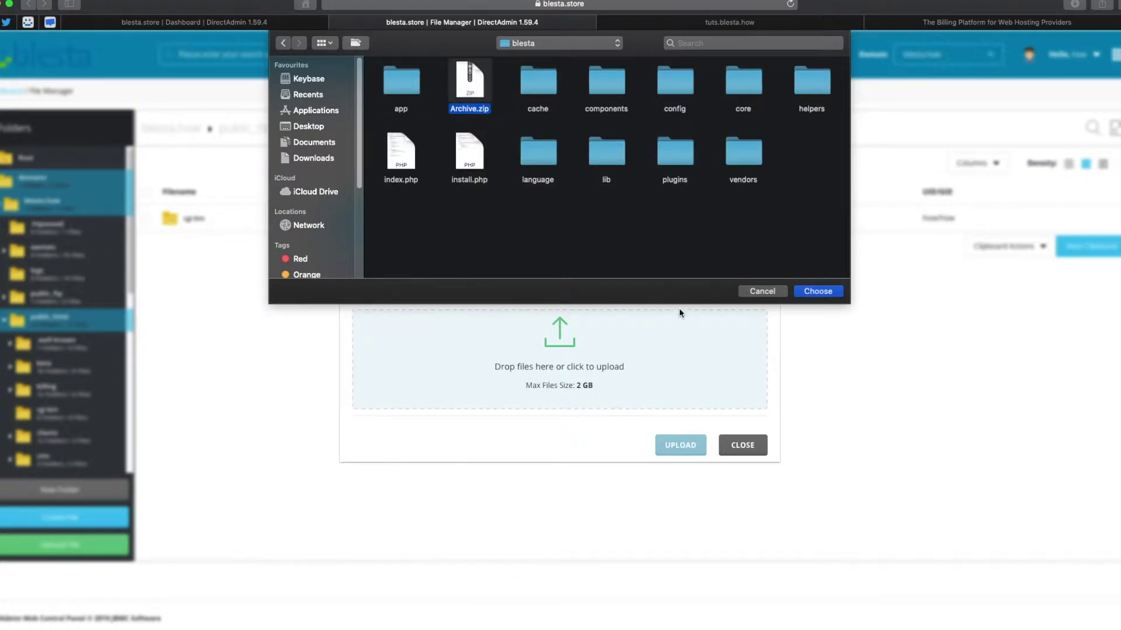
pyautogui.click(818, 290)
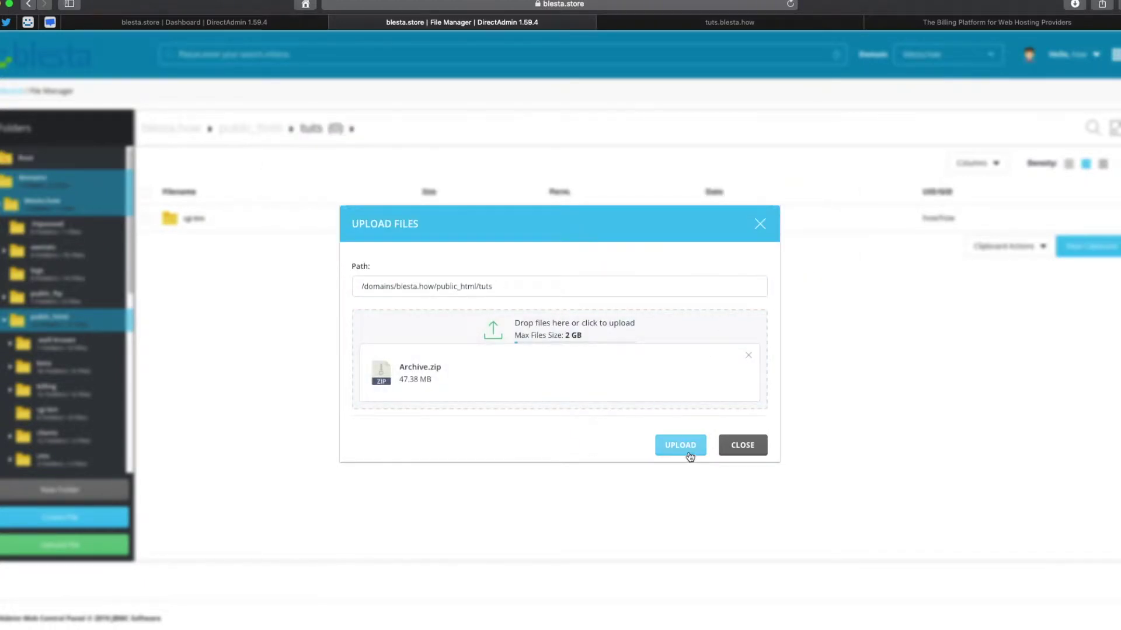
pyautogui.click(686, 453)
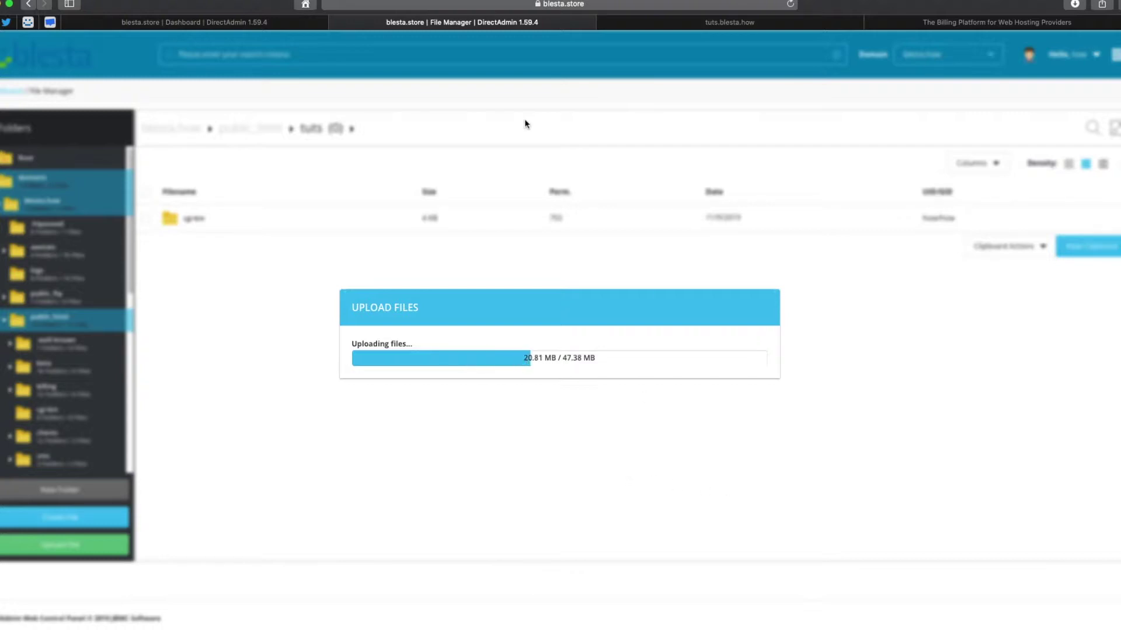
# From the dashboard, open MySQL Management and start creating a new database.
pyautogui.click(214, 22)
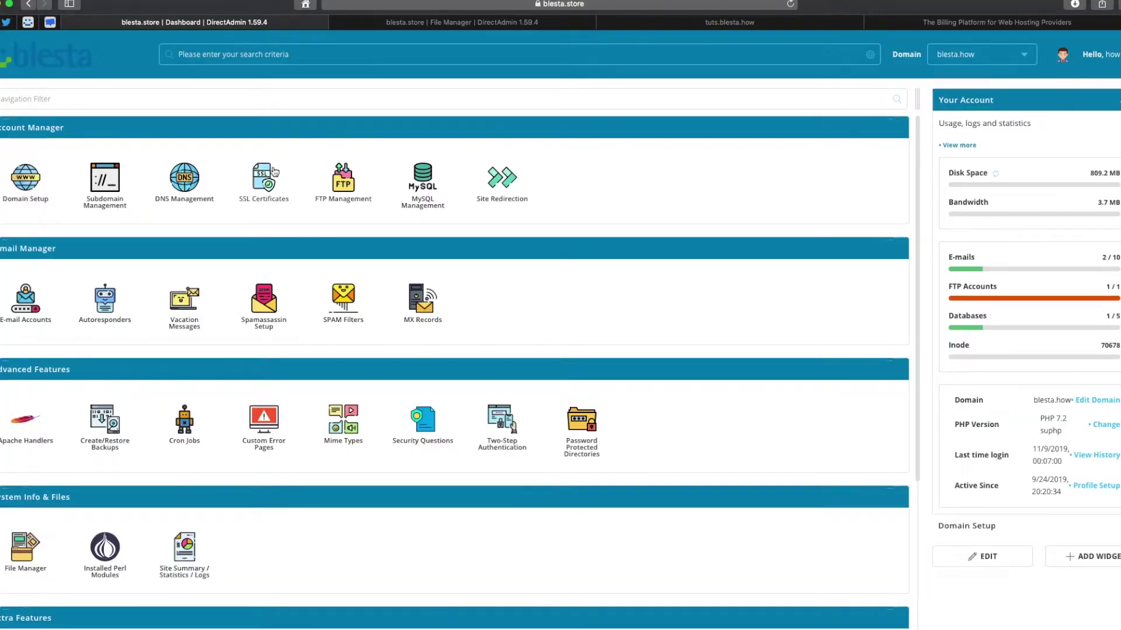
pyautogui.click(433, 209)
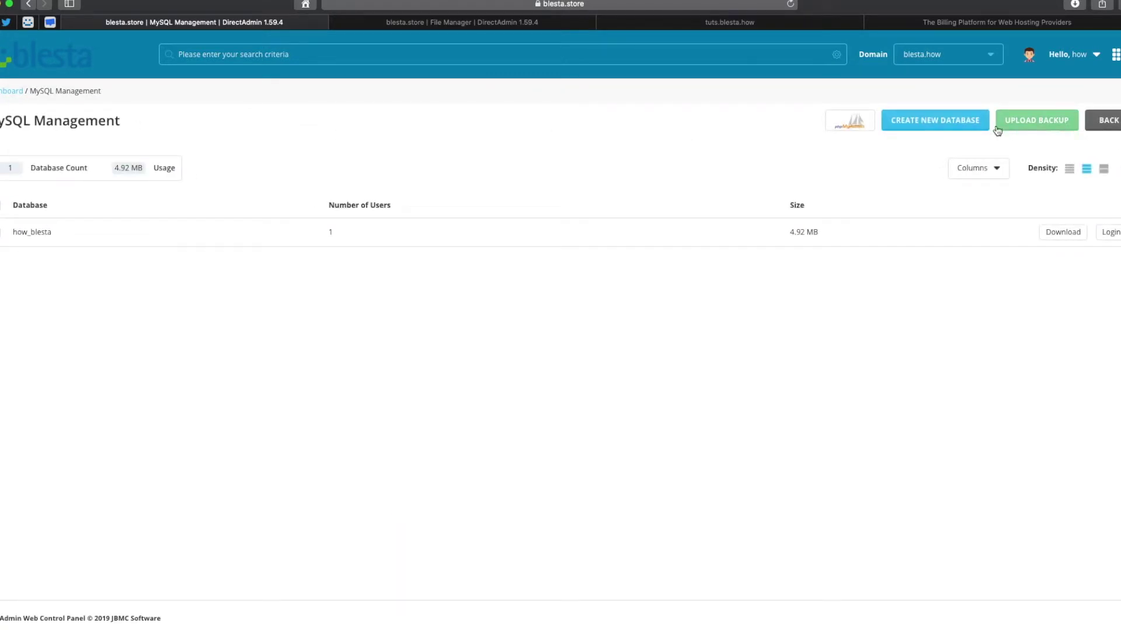
pyautogui.click(942, 121)
# Create database how_tuts with its own user and a generated, copied password.
pyautogui.click(422, 167)
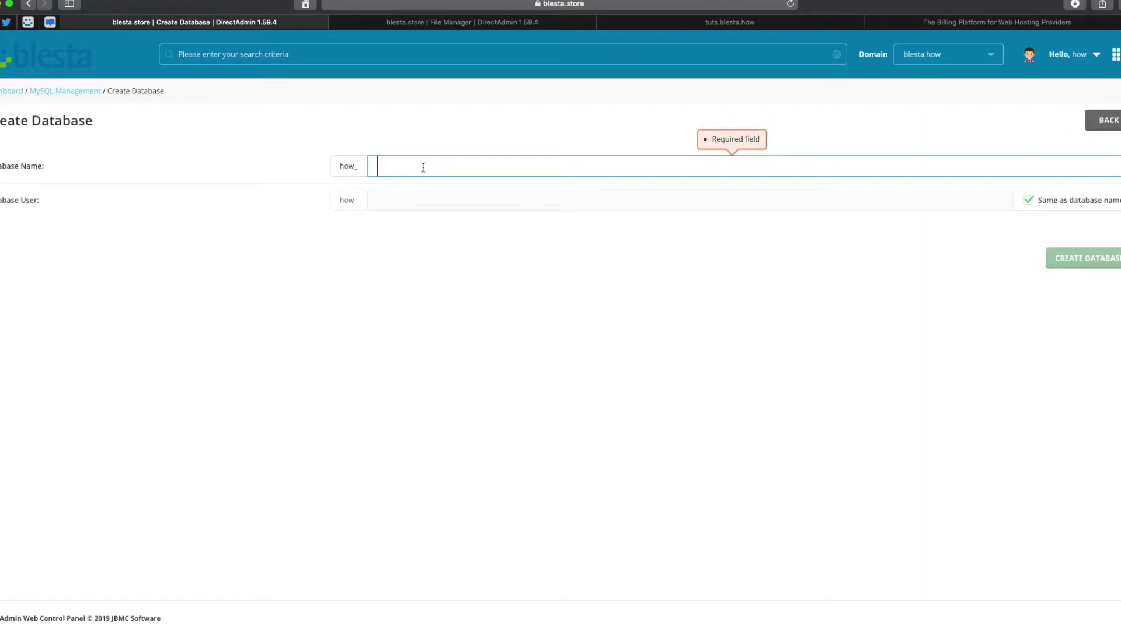
pyautogui.write('tuts')
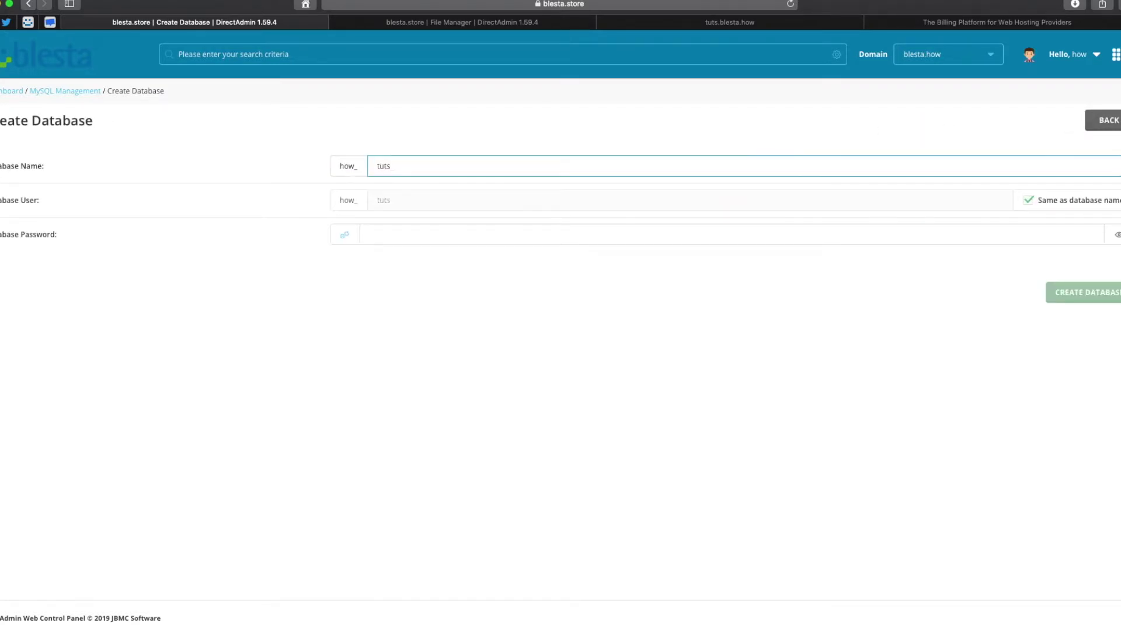
pyautogui.click(1075, 202)
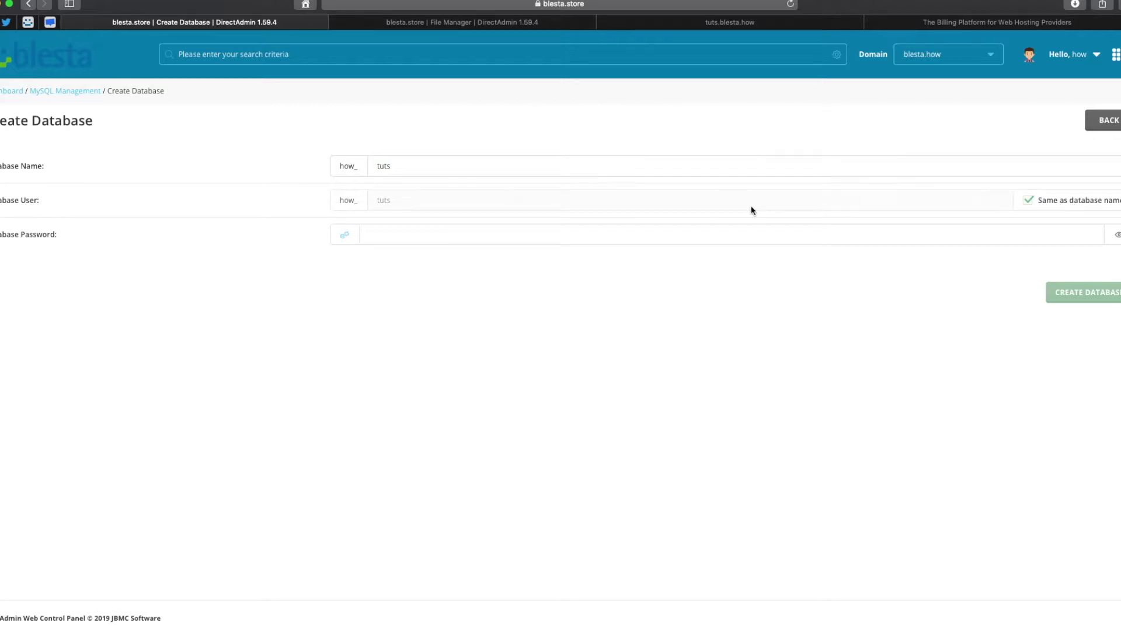
pyautogui.click(345, 235)
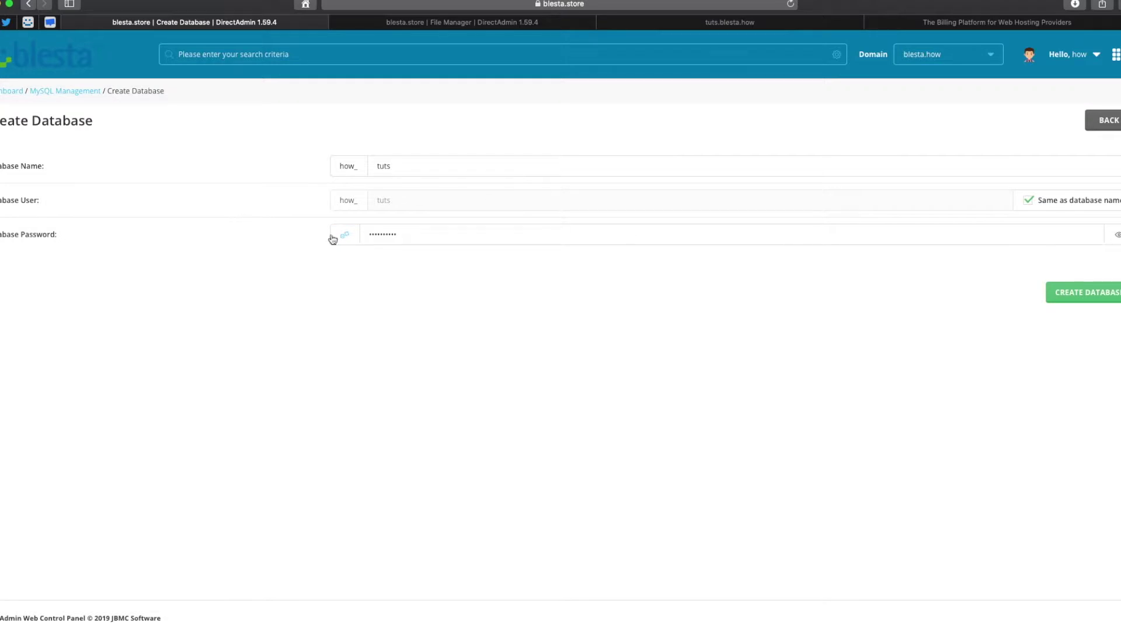
pyautogui.click(345, 236)
pyautogui.click(1116, 234)
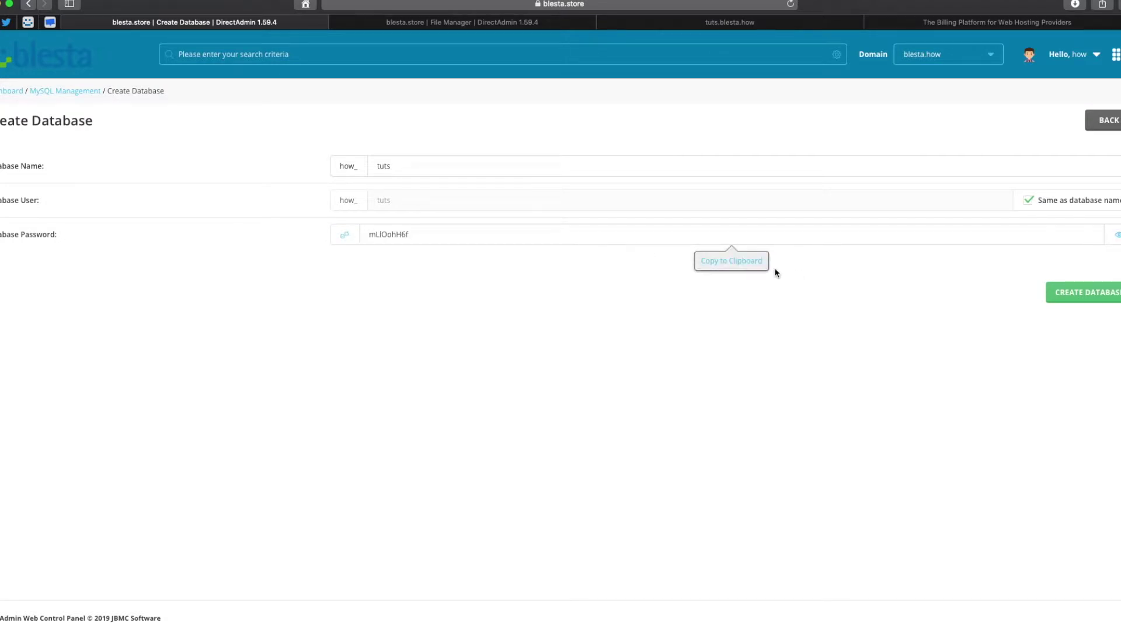
pyautogui.click(738, 265)
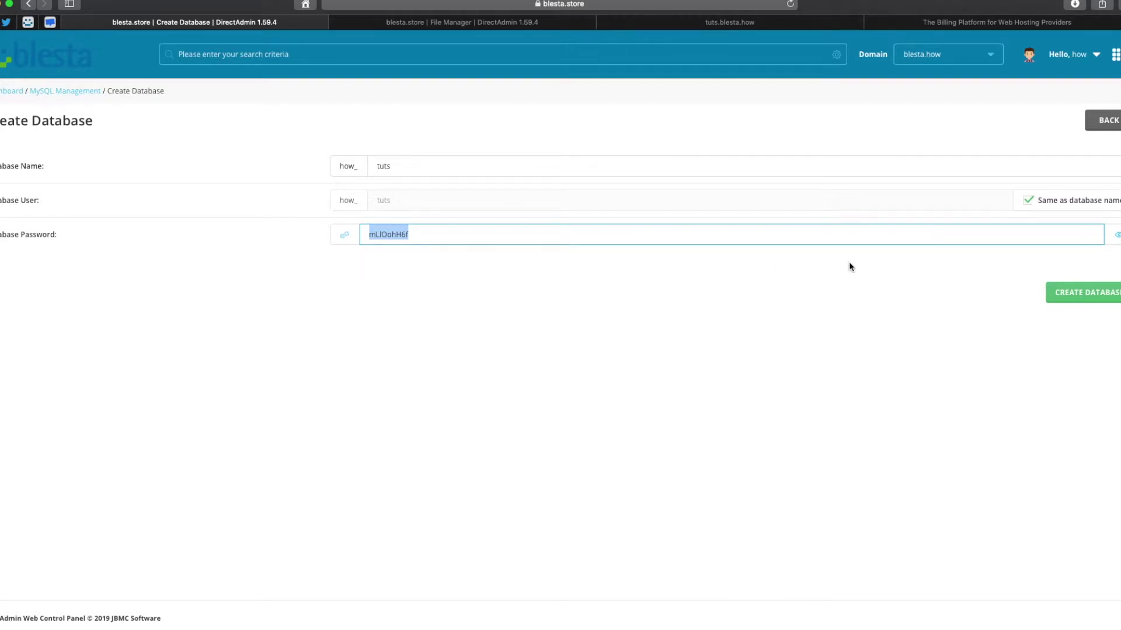
pyautogui.click(1069, 292)
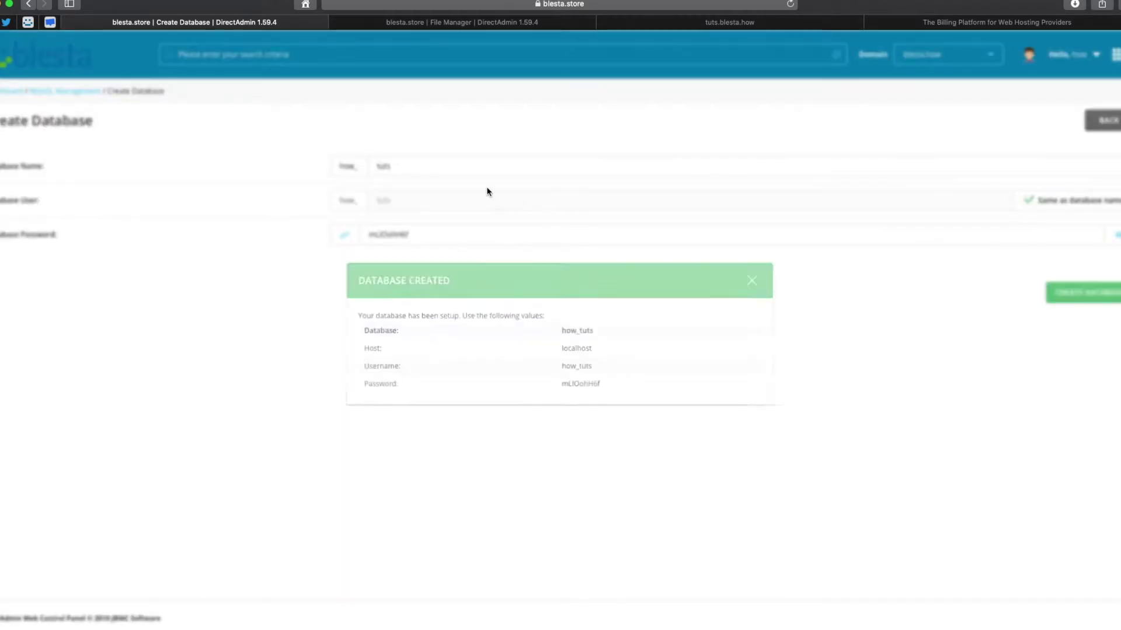
pyautogui.click(757, 281)
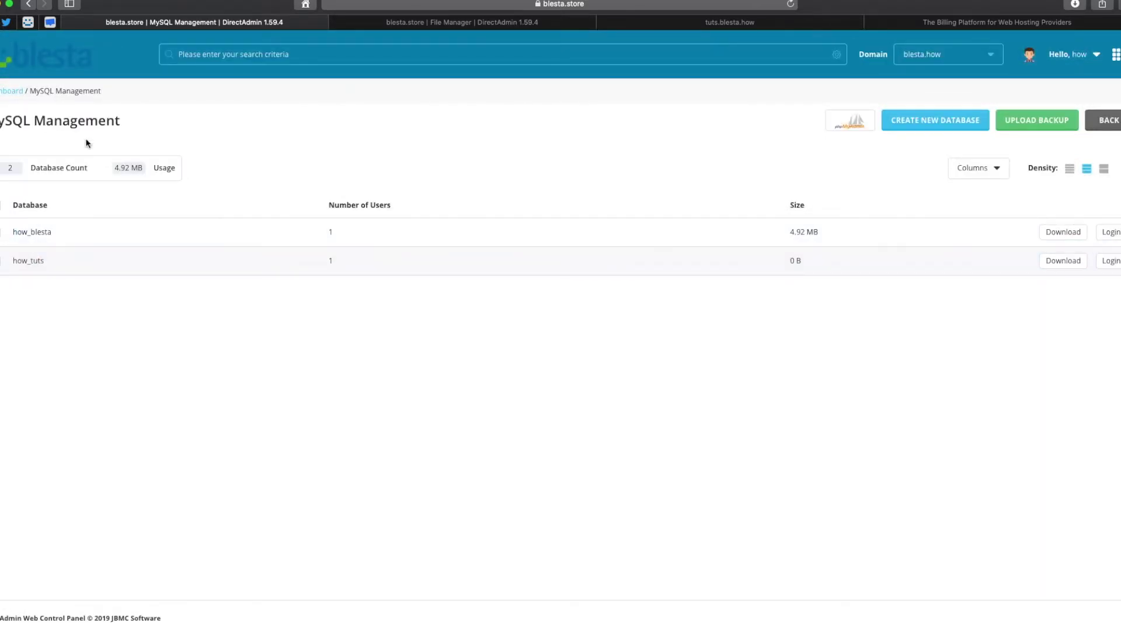
# Close the upload dialog and extract Archive.zip into the tuts folder.
pyautogui.click(503, 24)
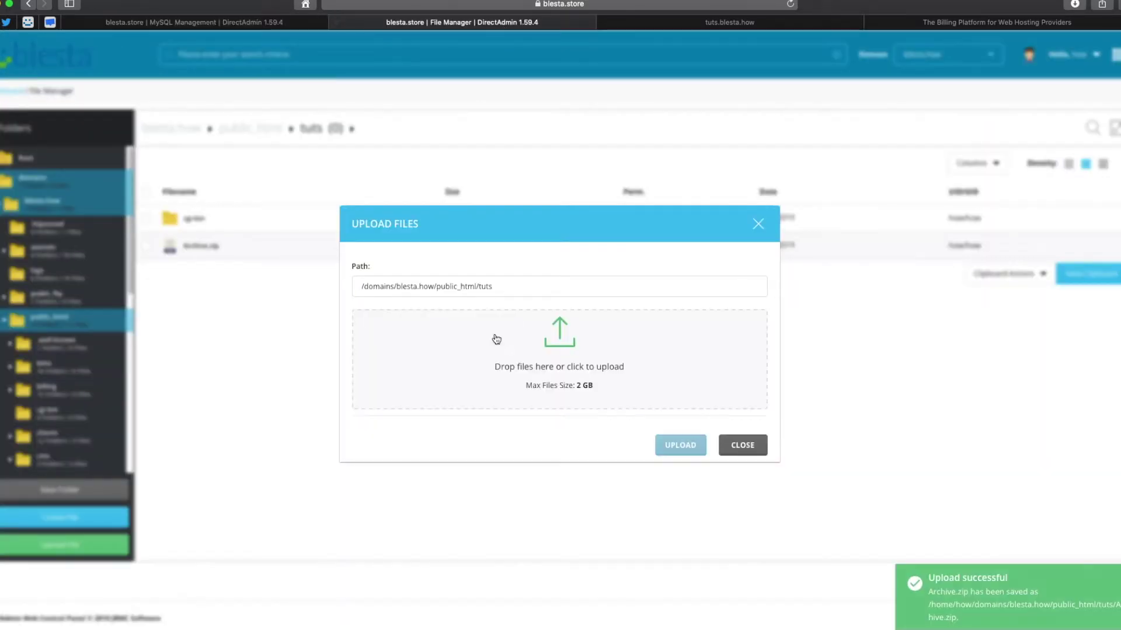
pyautogui.click(742, 446)
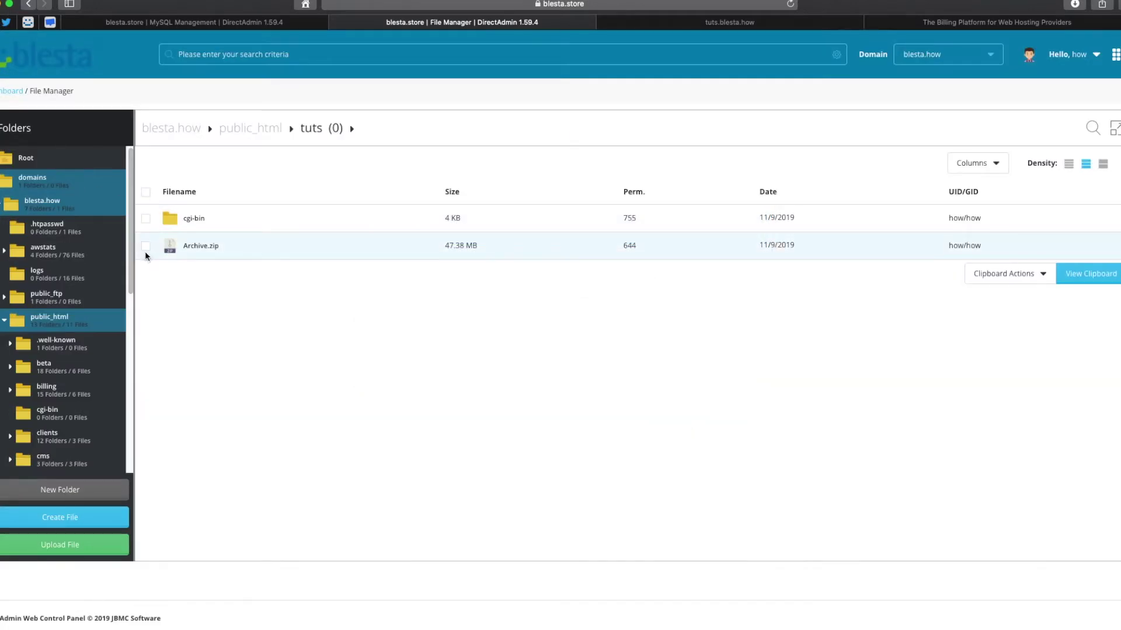
pyautogui.click(202, 250)
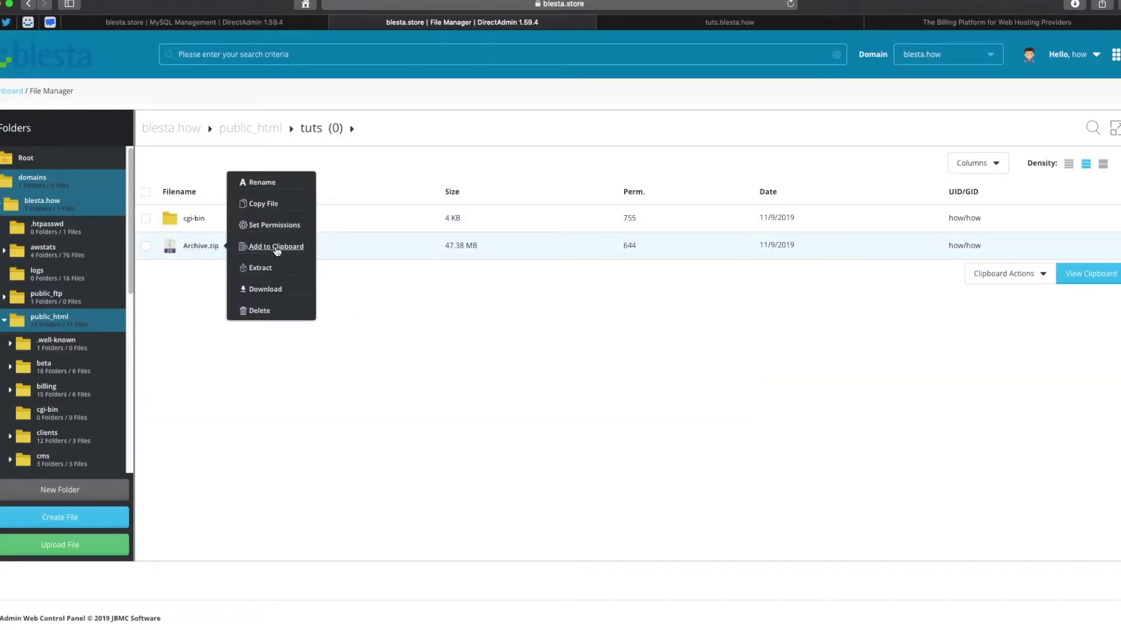
pyautogui.click(266, 269)
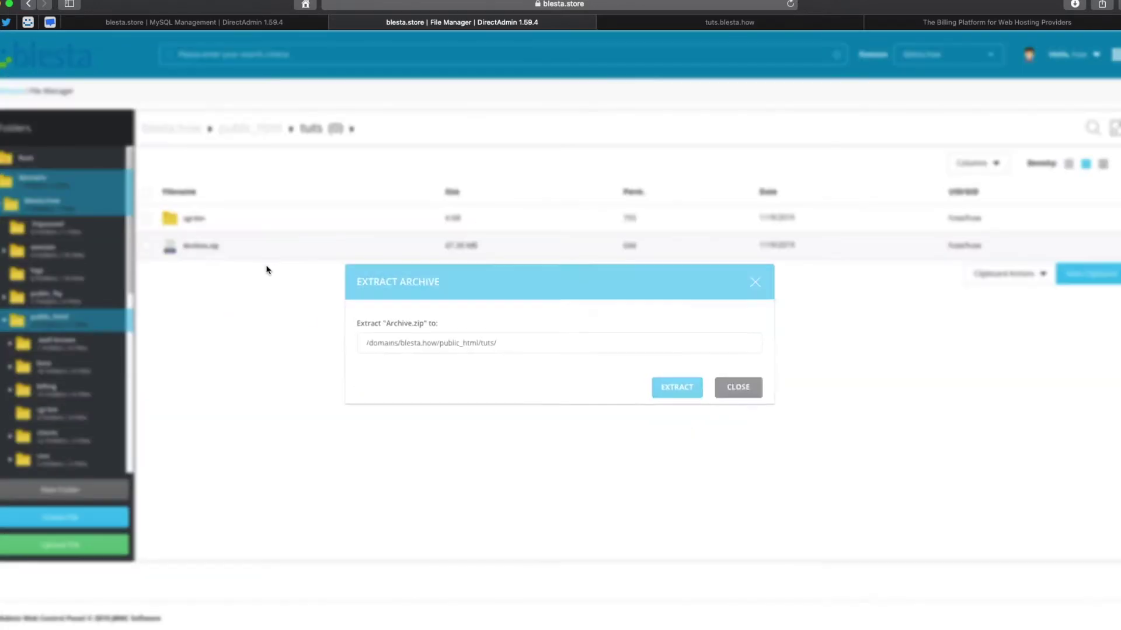
pyautogui.click(663, 397)
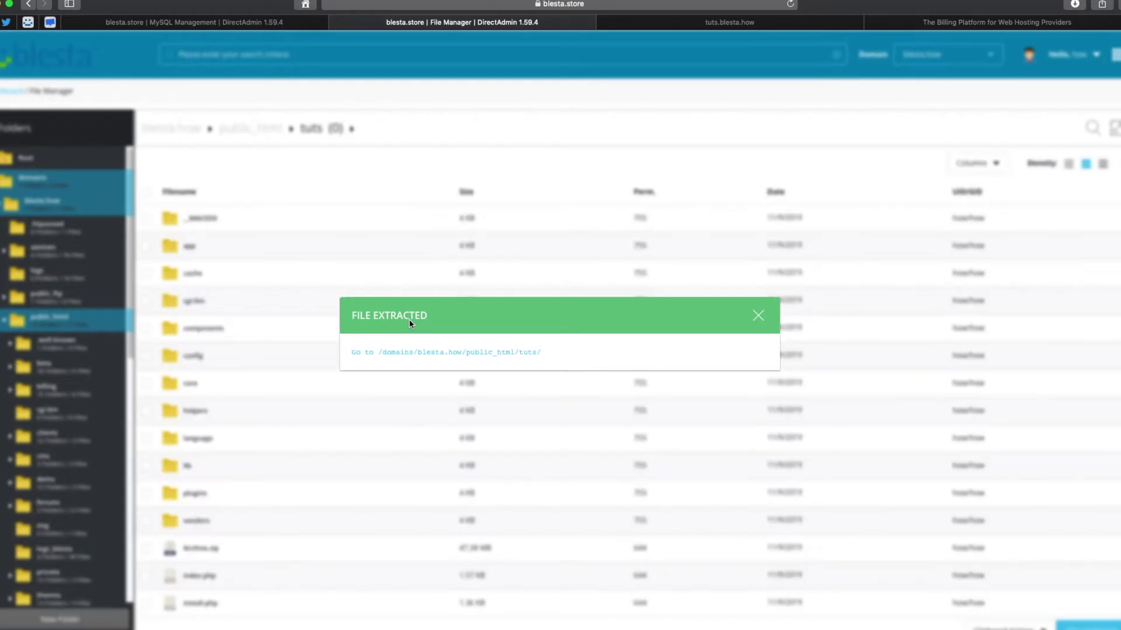
pyautogui.click(758, 317)
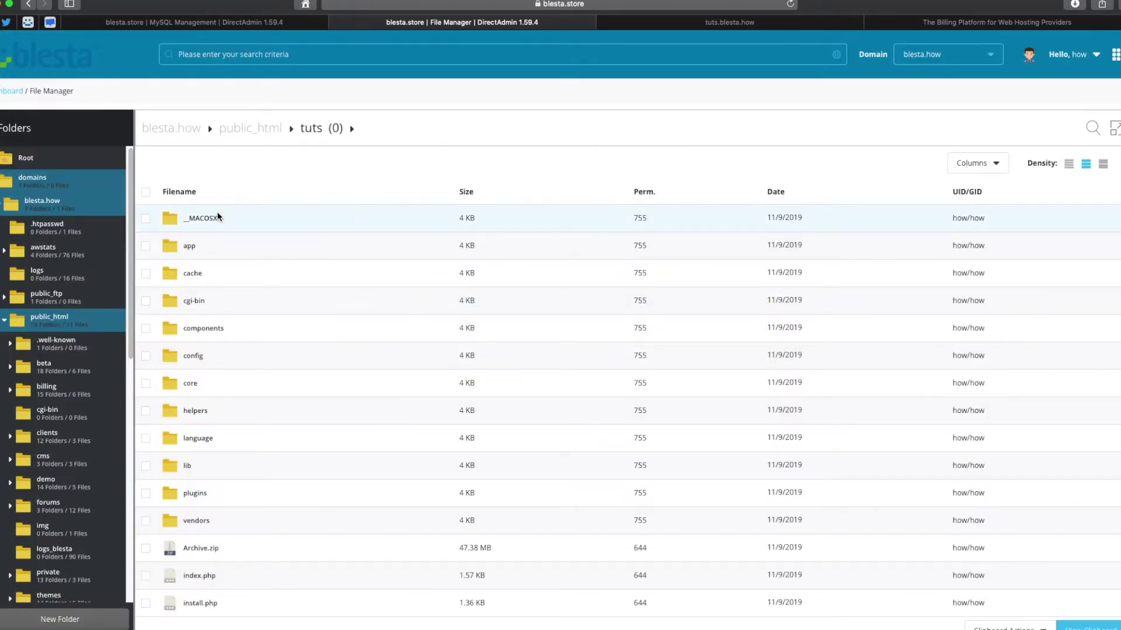
# Delete the __MACOSX folder and Archive.zip, then switch to the tuts.blesta.how tab.
pyautogui.click(147, 219)
pyautogui.scroll(-2, 153, 237)
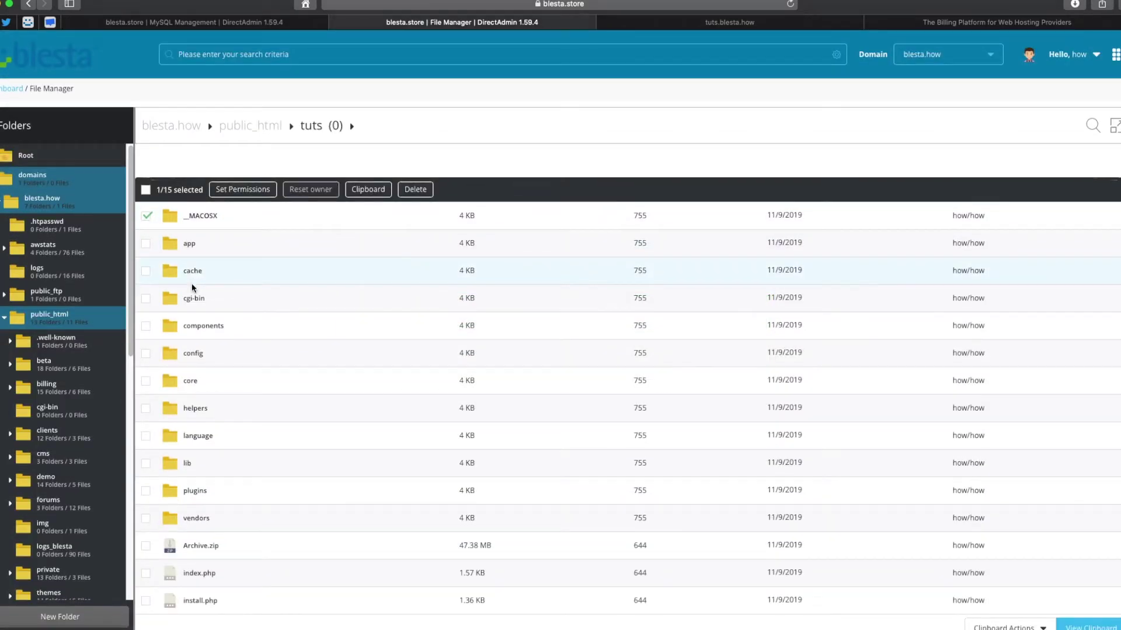
pyautogui.rightClick(193, 279)
pyautogui.rightClick(181, 444)
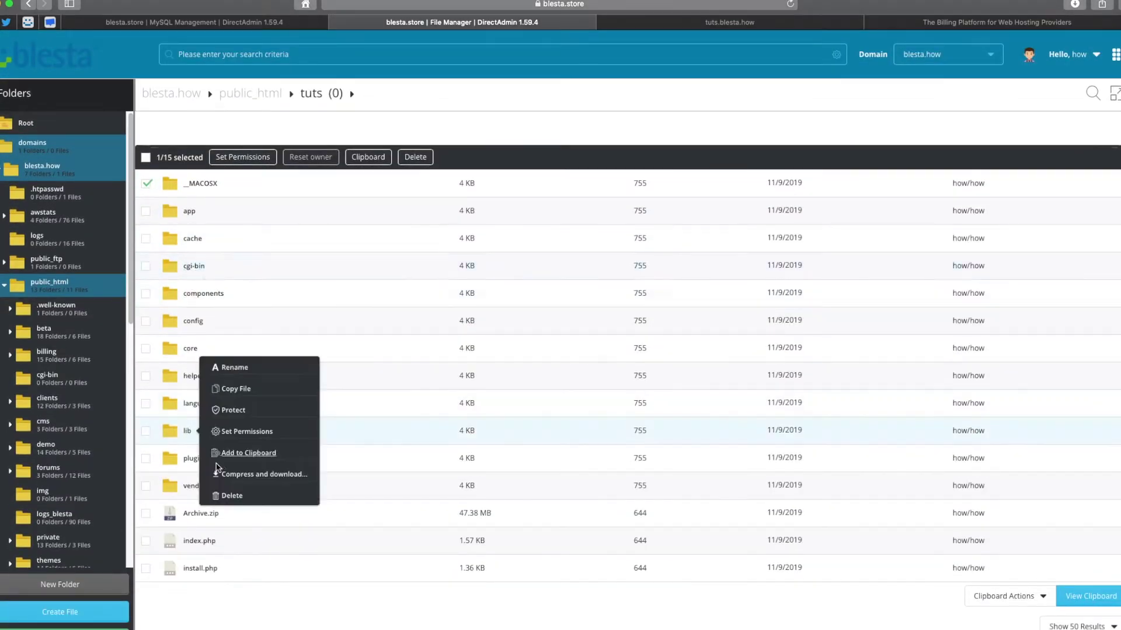
pyautogui.click(147, 515)
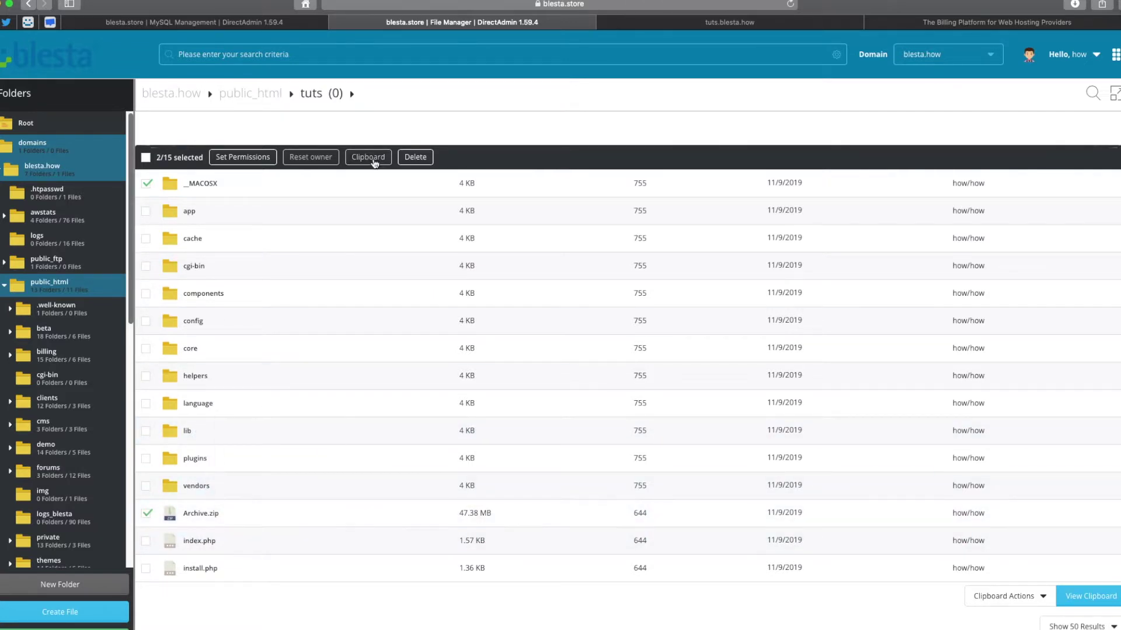
pyautogui.click(415, 157)
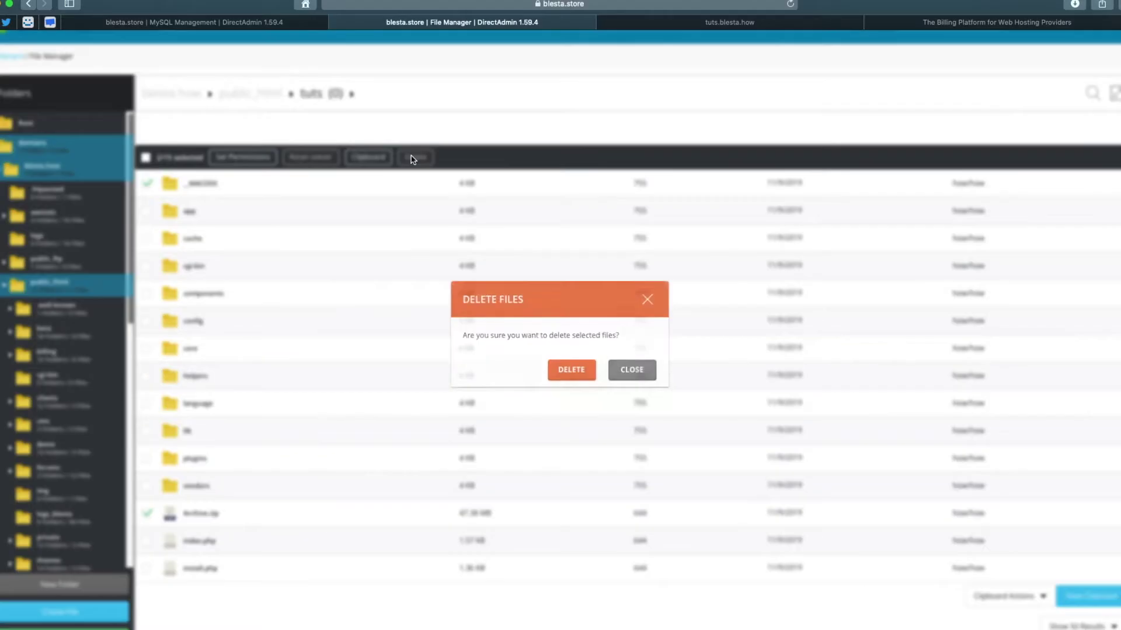
pyautogui.click(570, 370)
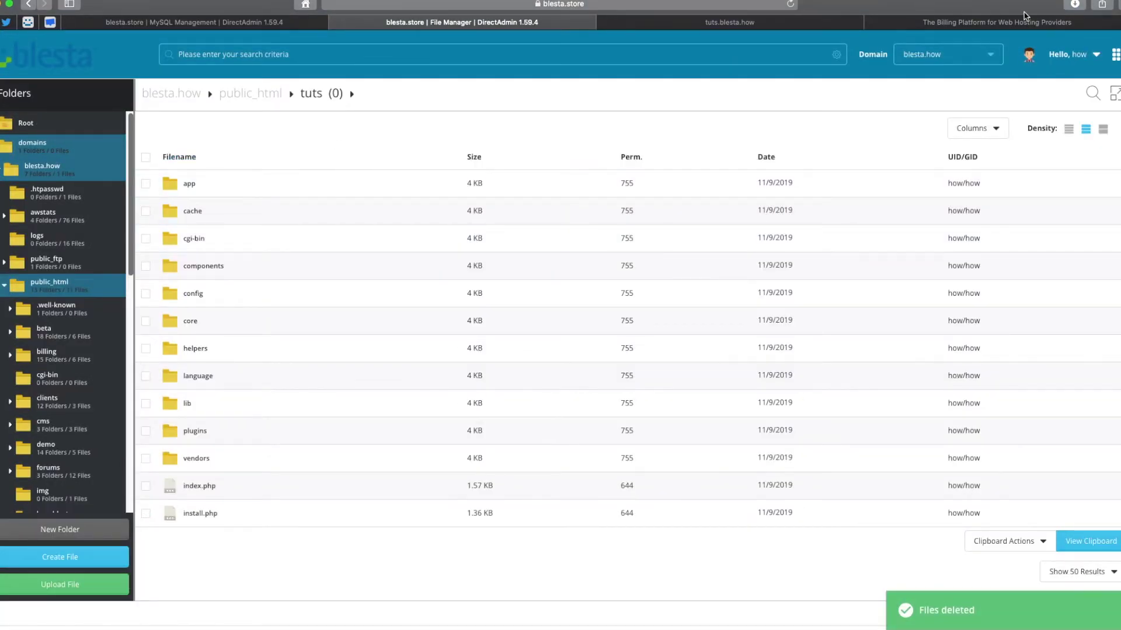
pyautogui.click(836, 28)
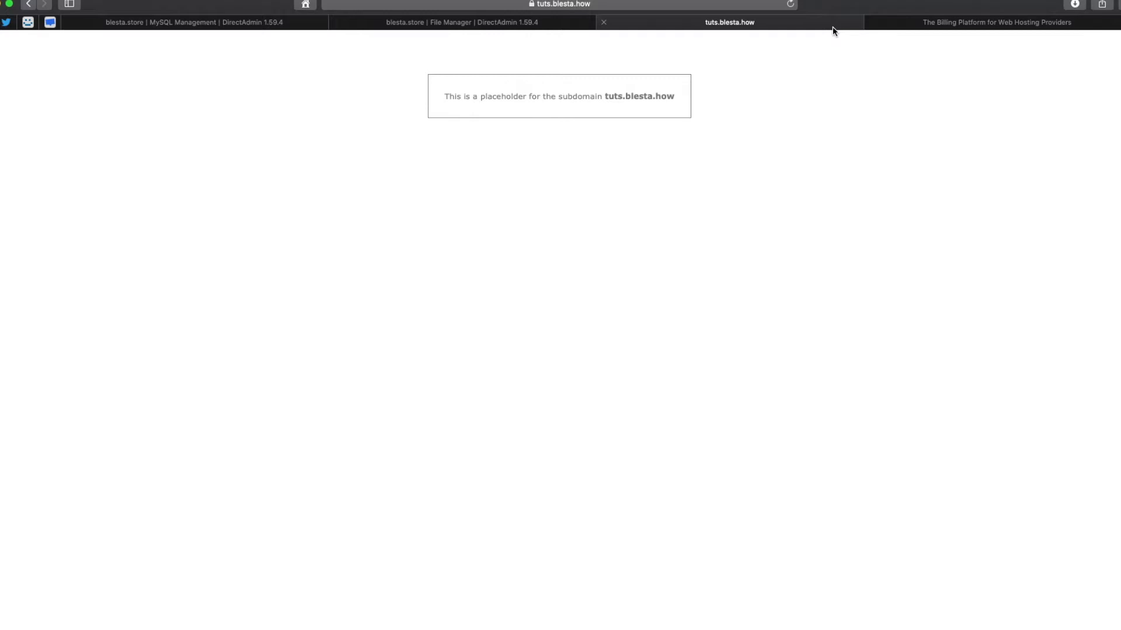
# Reload the tuts subdomain, continue with the web installer and accept the license terms.
pyautogui.press('super+r')
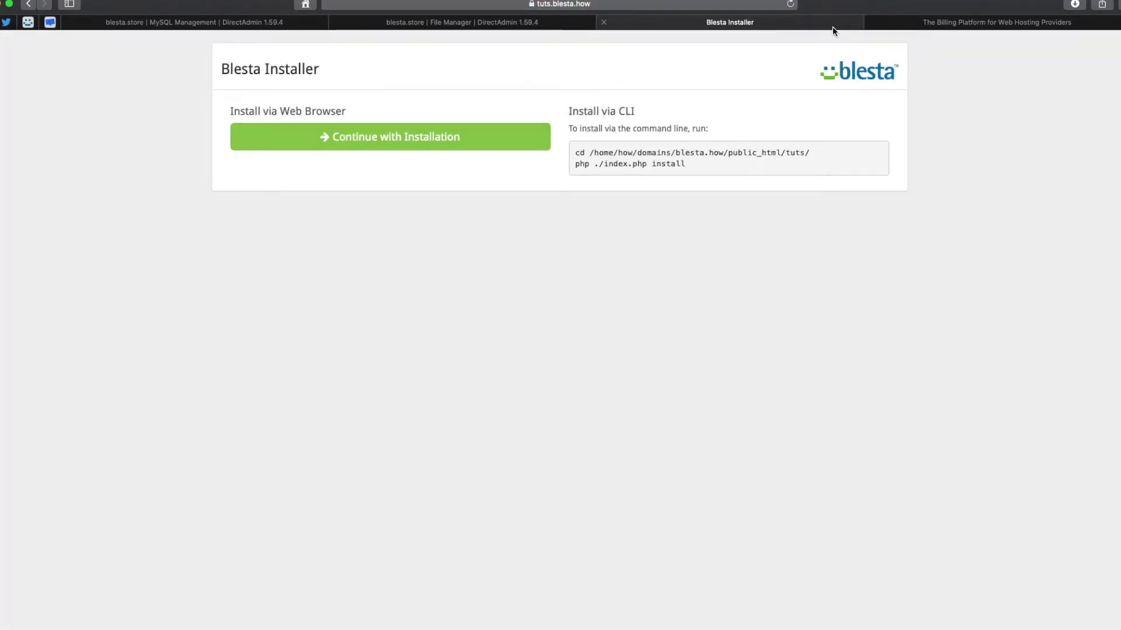
pyautogui.click(245, 140)
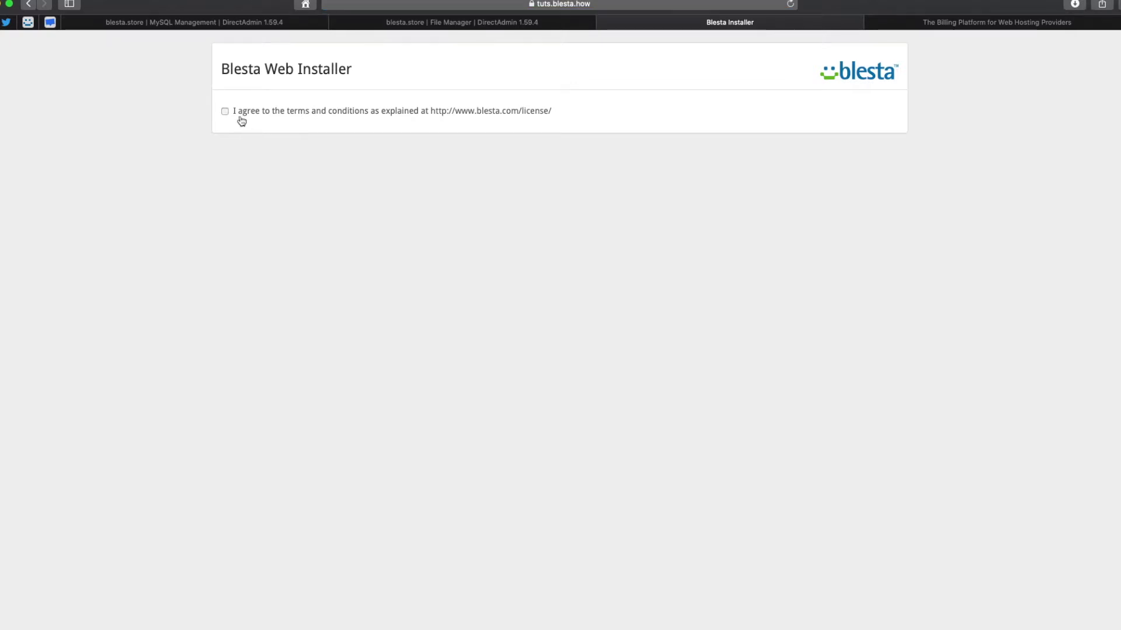
pyautogui.click(240, 116)
pyautogui.rightClick(467, 114)
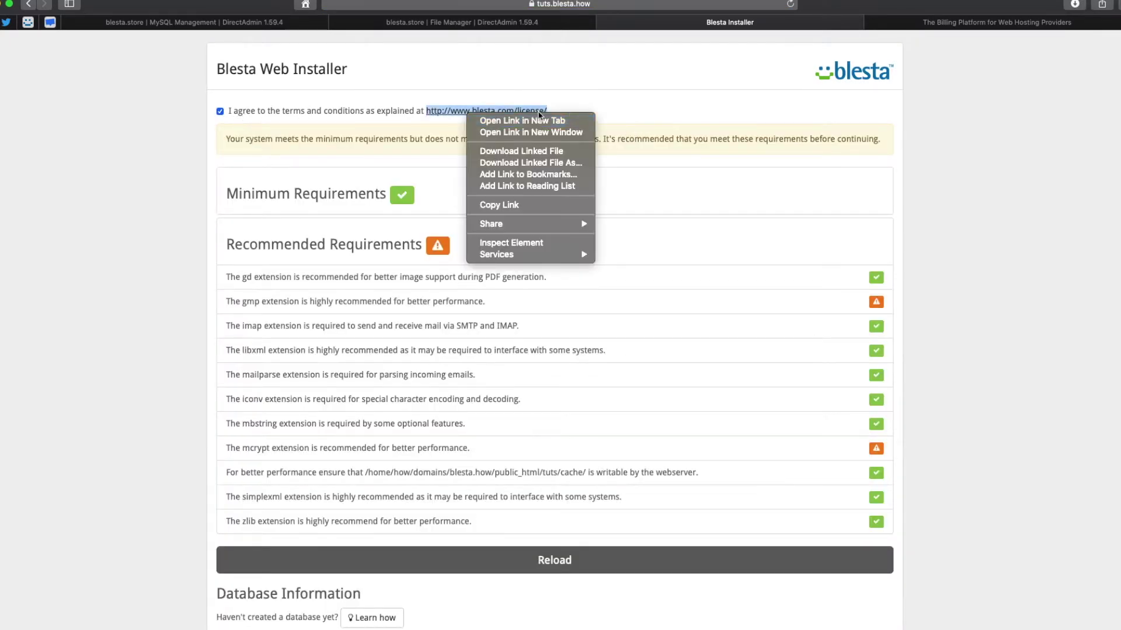
pyautogui.click(89, 156)
# Expand the Minimum and Recommended Requirements and review the gmp and mcrypt warnings.
pyautogui.click(233, 194)
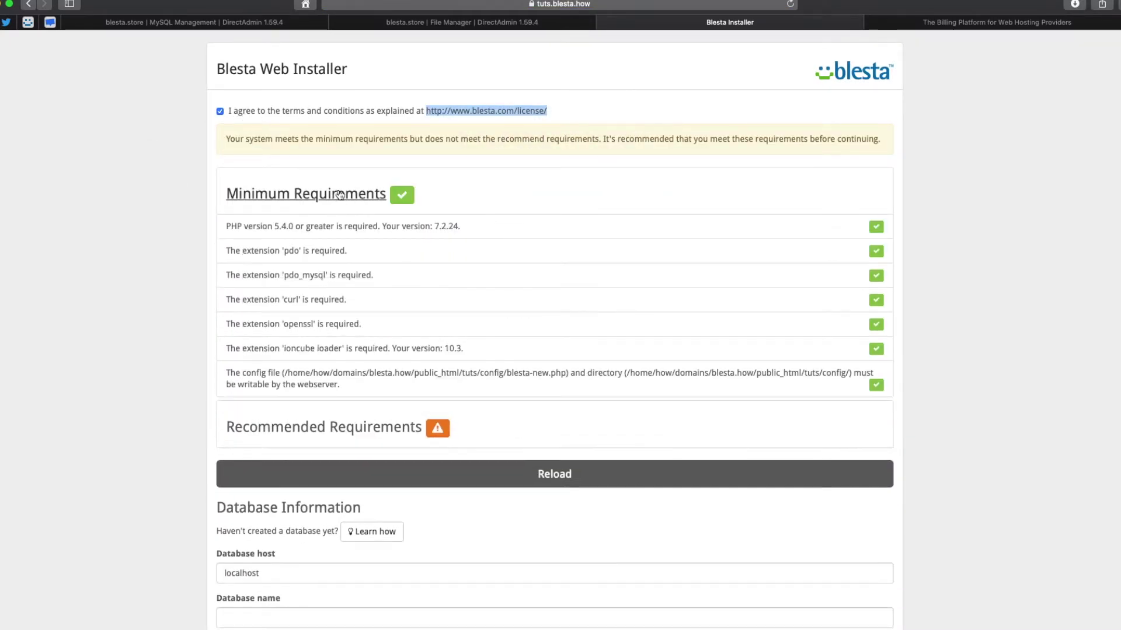
pyautogui.click(339, 425)
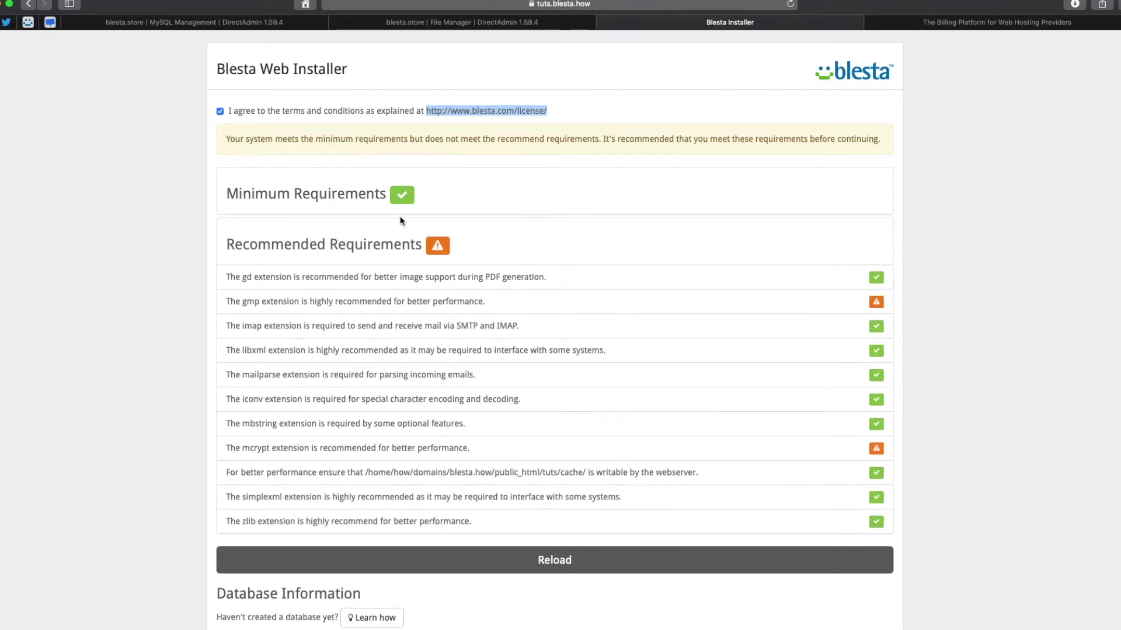
pyautogui.click(382, 202)
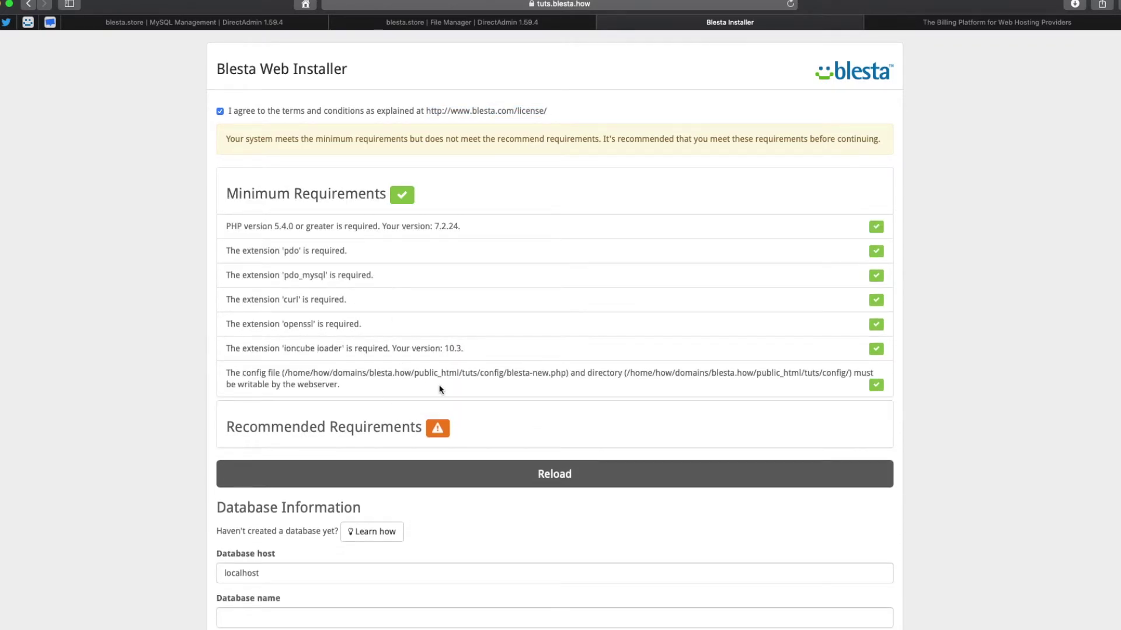
pyautogui.click(373, 428)
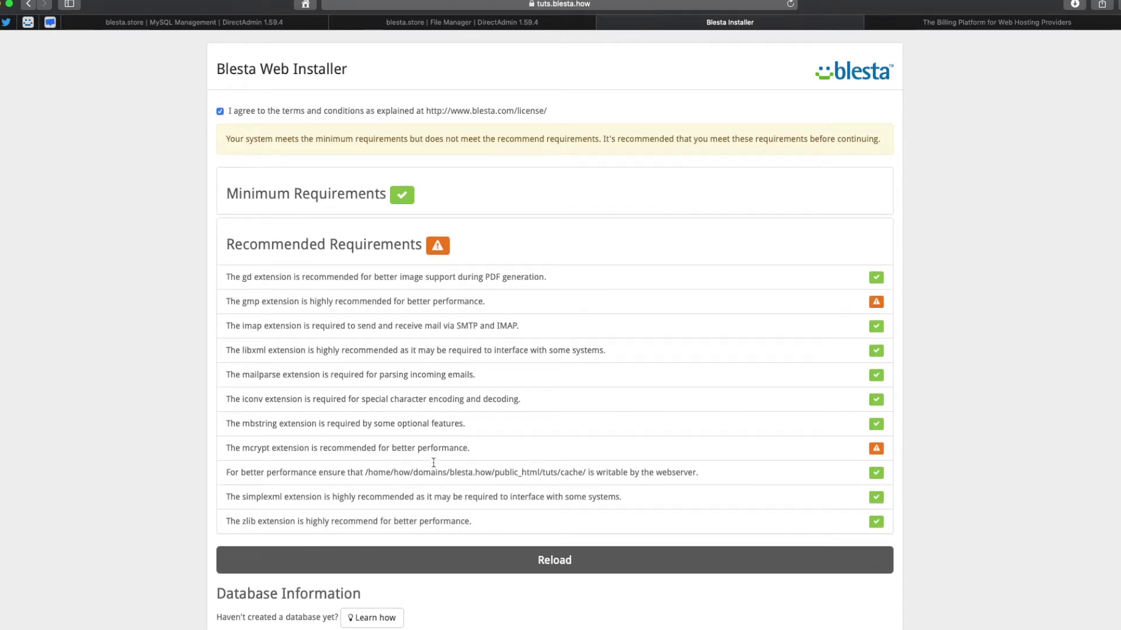
pyautogui.moveTo(433, 462); pyautogui.dragTo(225, 447)
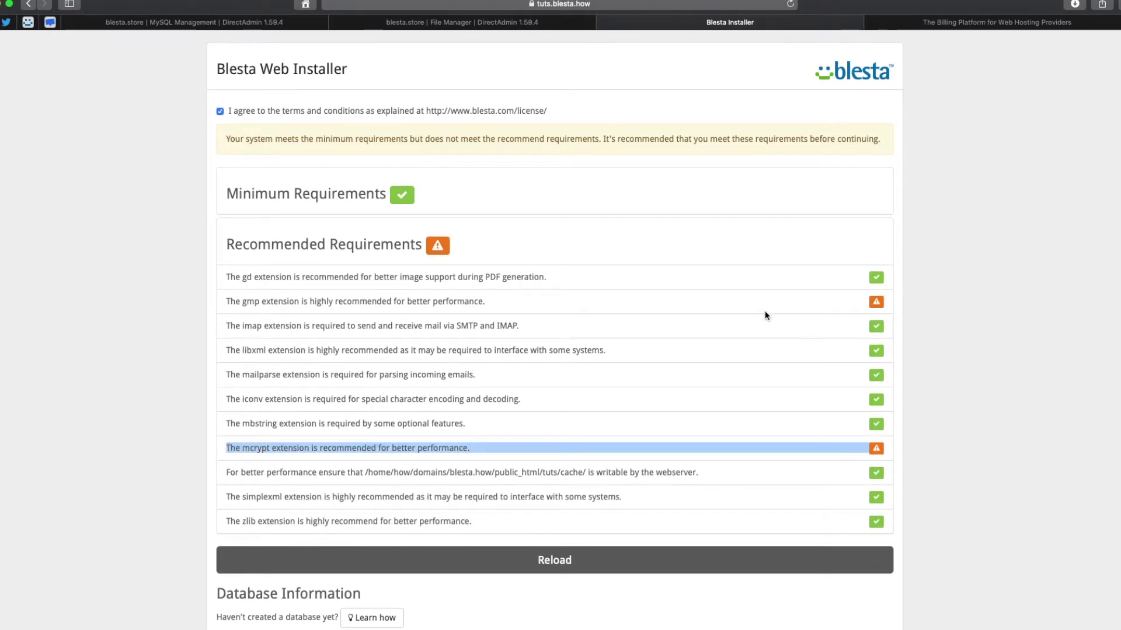
pyautogui.moveTo(764, 313); pyautogui.dragTo(220, 298)
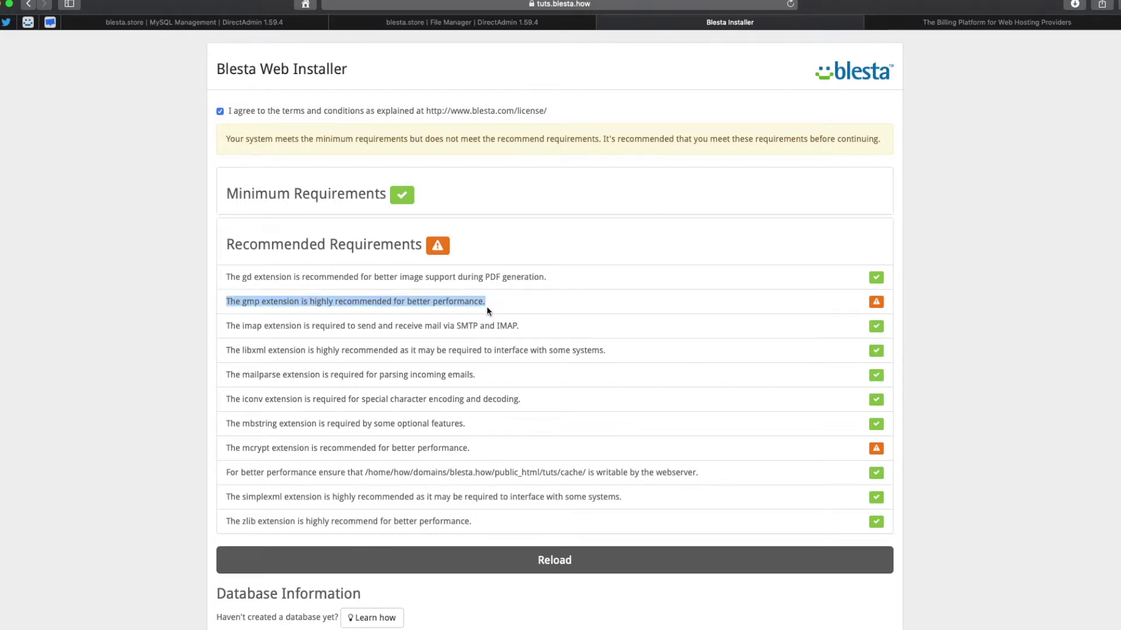
pyautogui.scroll(-5, 453, 333)
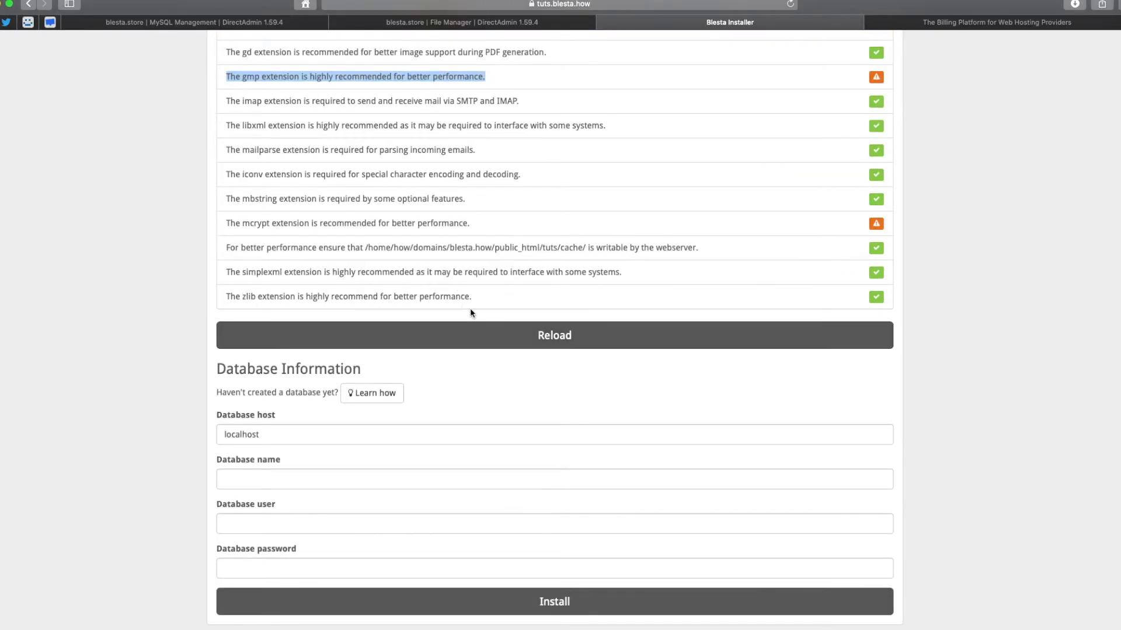
# Enter the how_tuts database name and pasted password, then run the install, declining password saving.
pyautogui.click(273, 483)
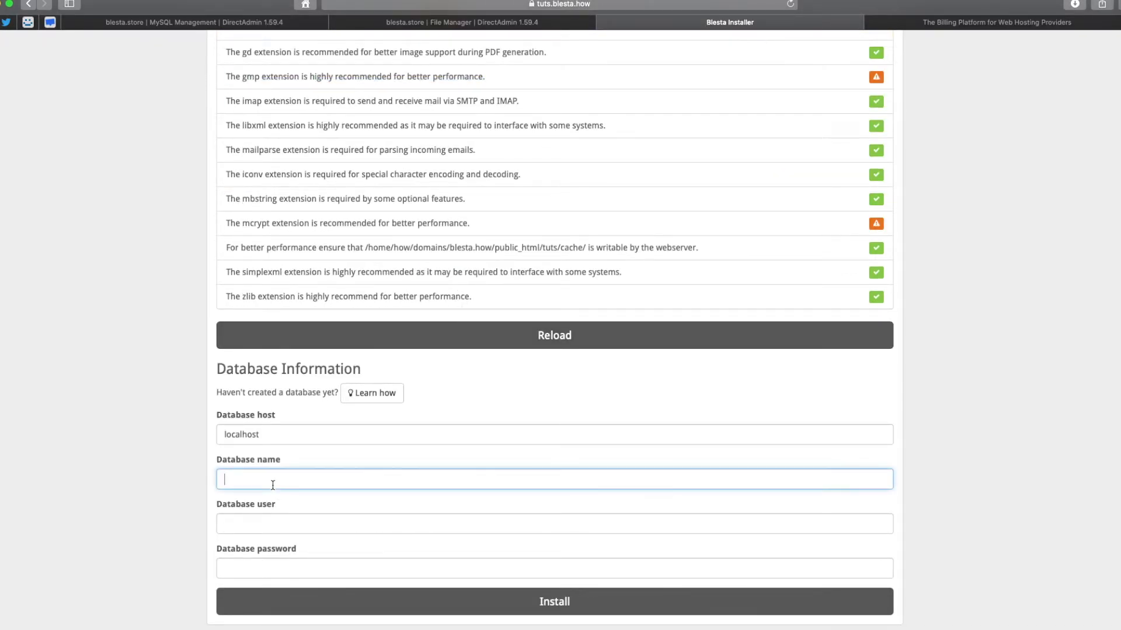
pyautogui.write('how')
pyautogui.write('h')
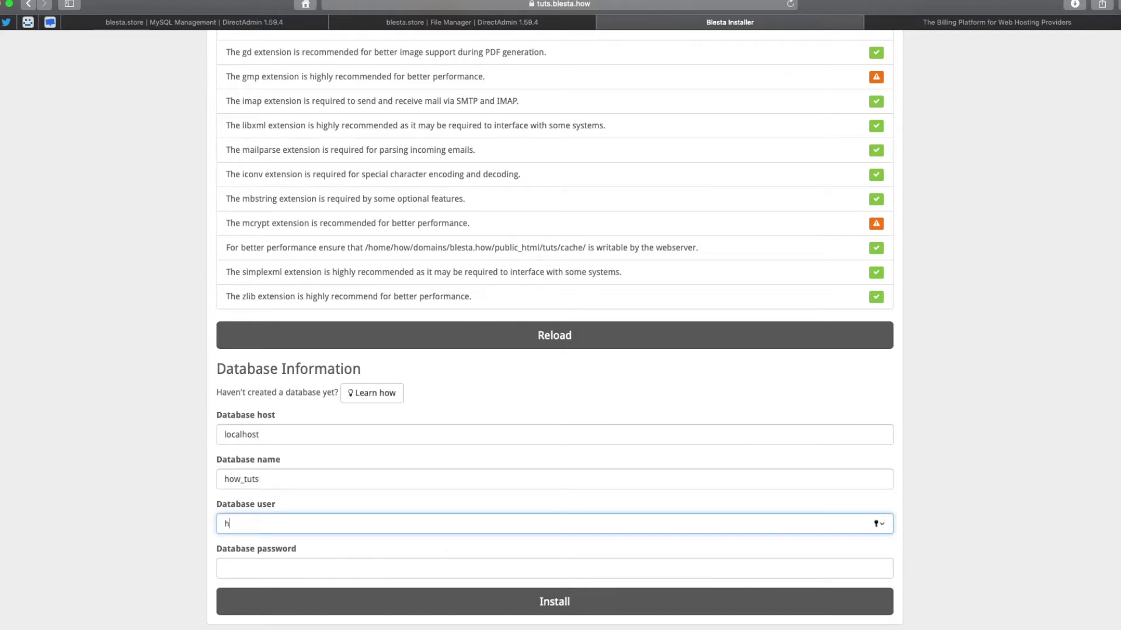
pyautogui.write('ow_tuts')
pyautogui.press('Tab')
pyautogui.press('super+v')
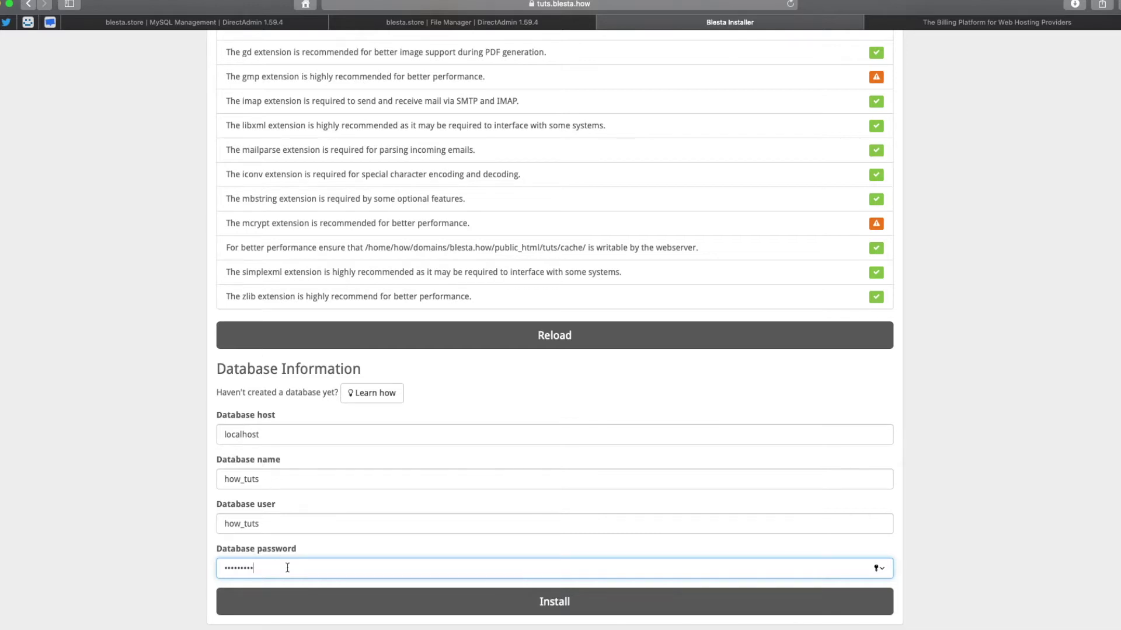
pyautogui.click(318, 613)
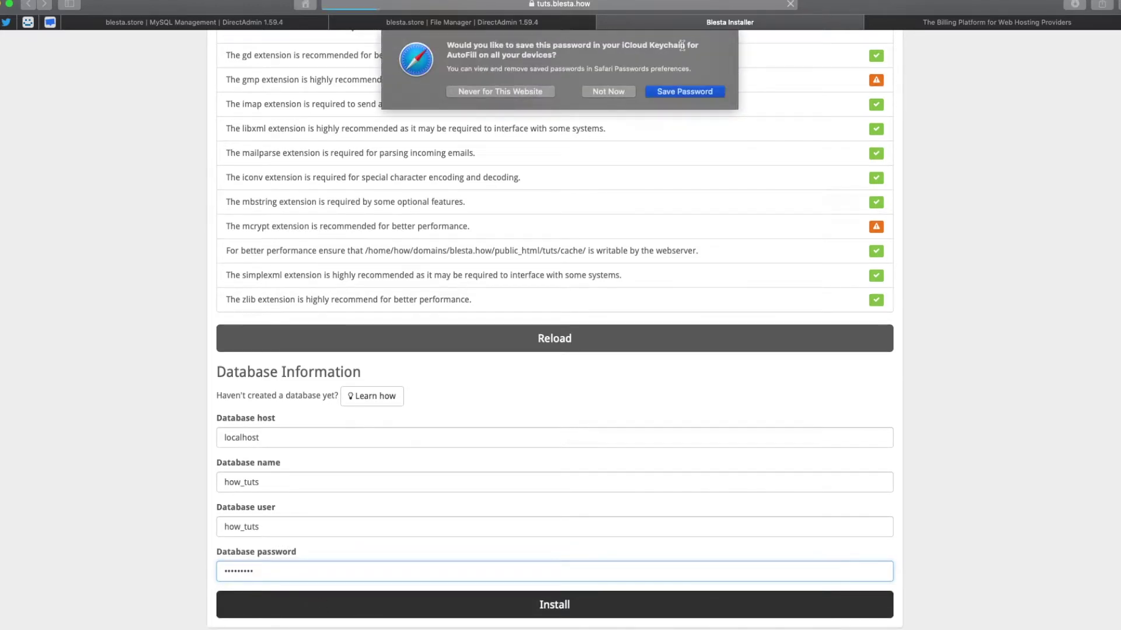
pyautogui.click(612, 91)
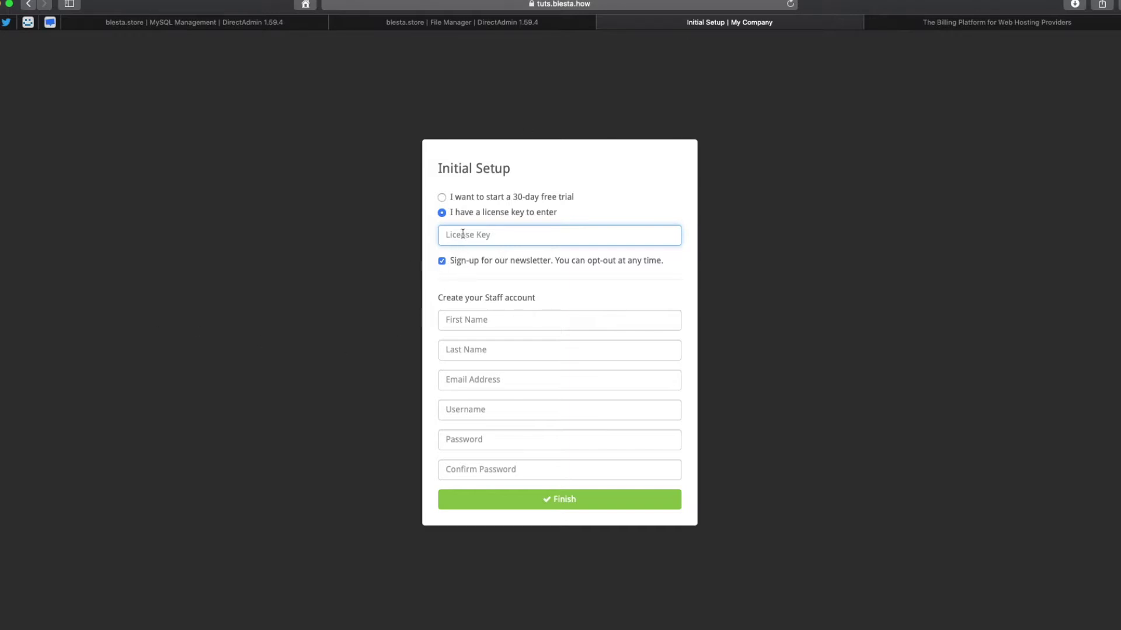
# Select the 30-day free trial and start entering the staff name fields.
pyautogui.click(483, 198)
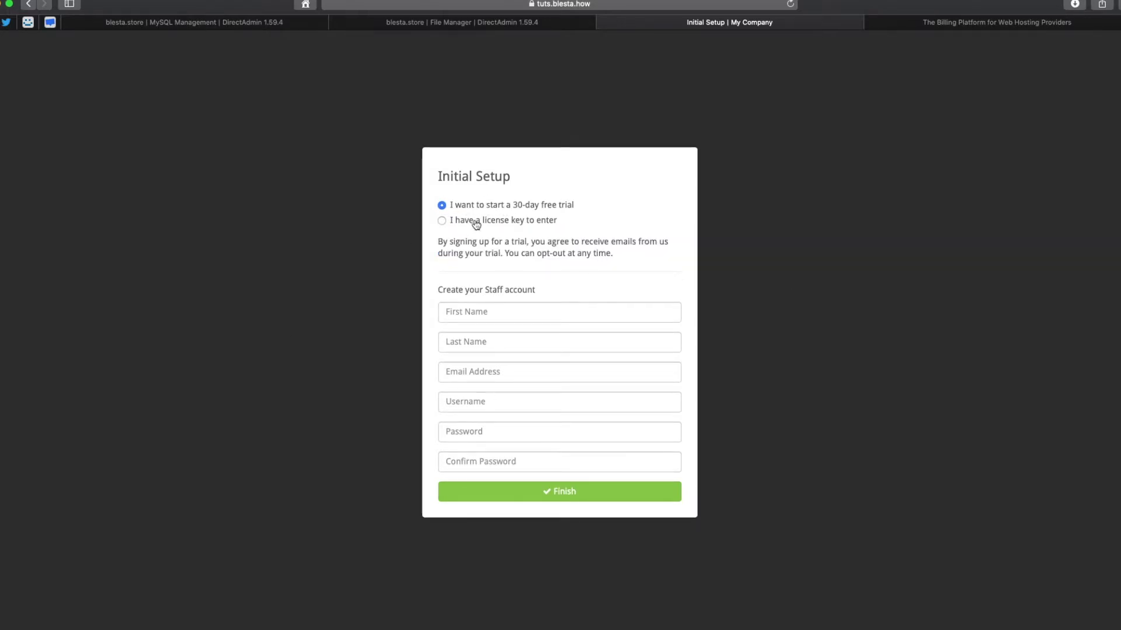
pyautogui.click(479, 310)
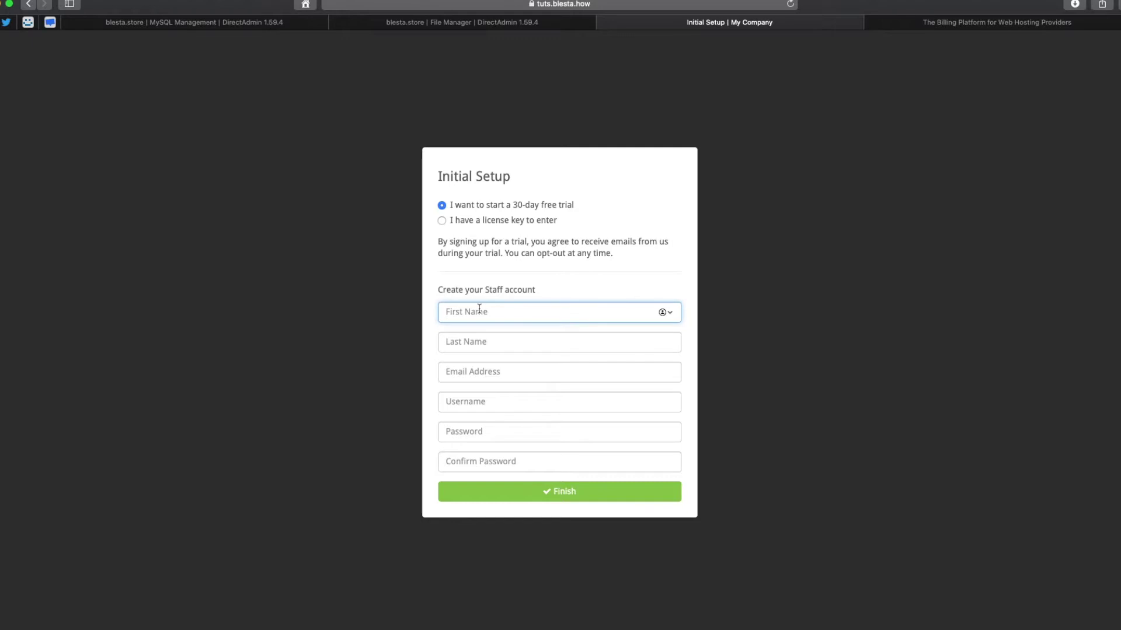
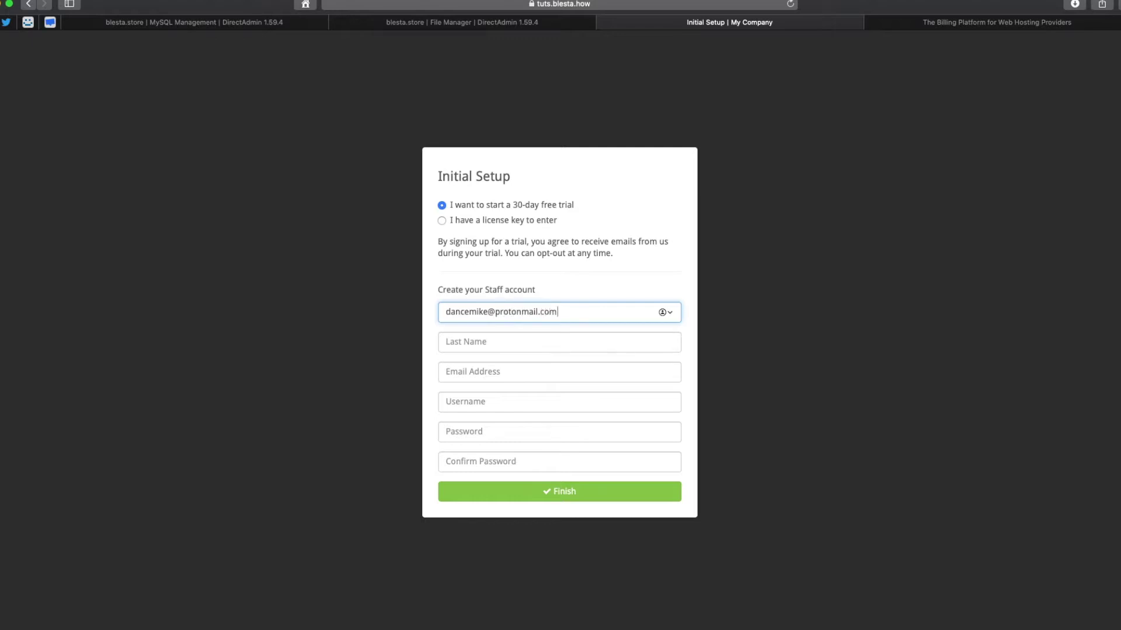
pyautogui.press('Tab')
pyautogui.write('Michael')
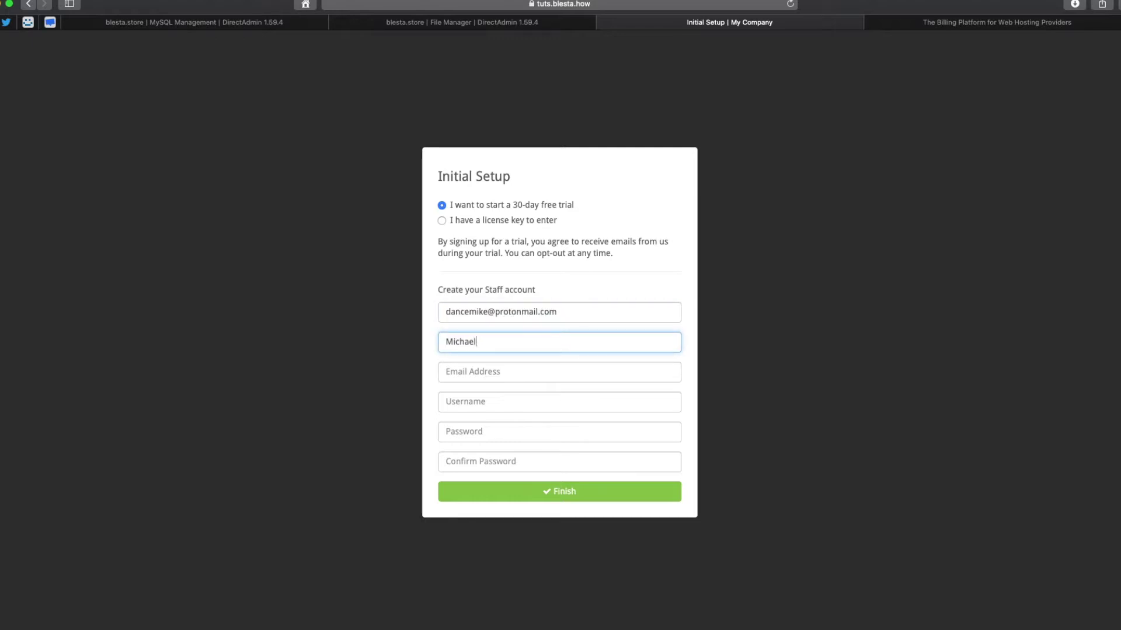
pyautogui.press('BackSpace')
pyautogui.press('BackSpace')
pyautogui.press('BackSpace')
pyautogui.press('BackSpace')
pyautogui.press('BackSpace')
pyautogui.press('BackSpace')
pyautogui.press('BackSpace')
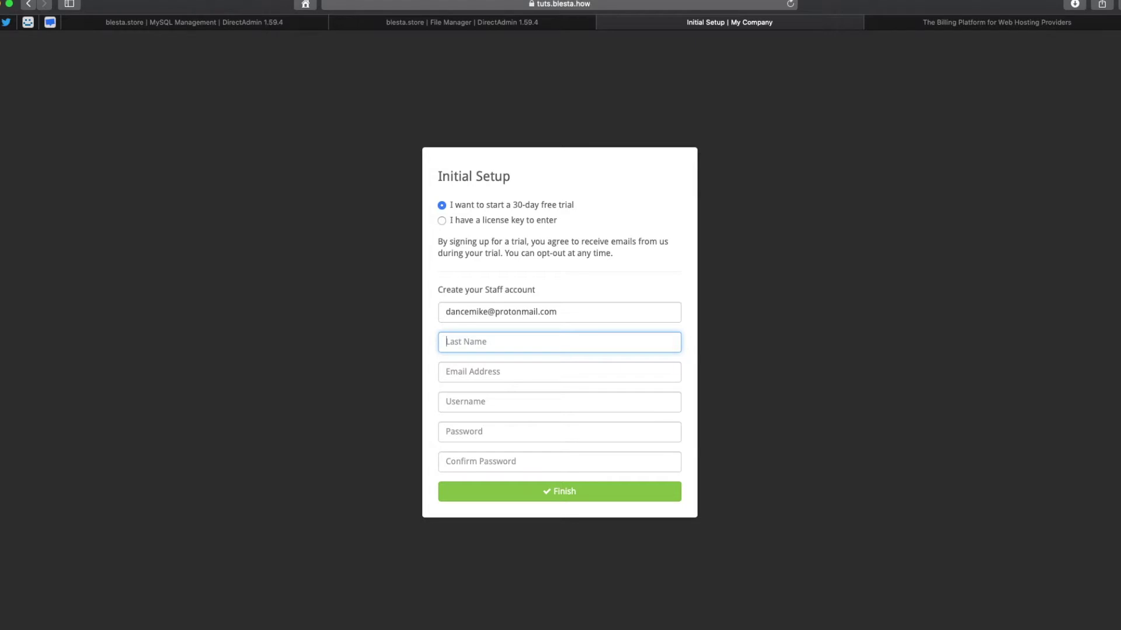
pyautogui.write('Dance')
# Move the misplaced e-mail into the Email field and fill in the first name and username.
pyautogui.tripleClick(594, 304)
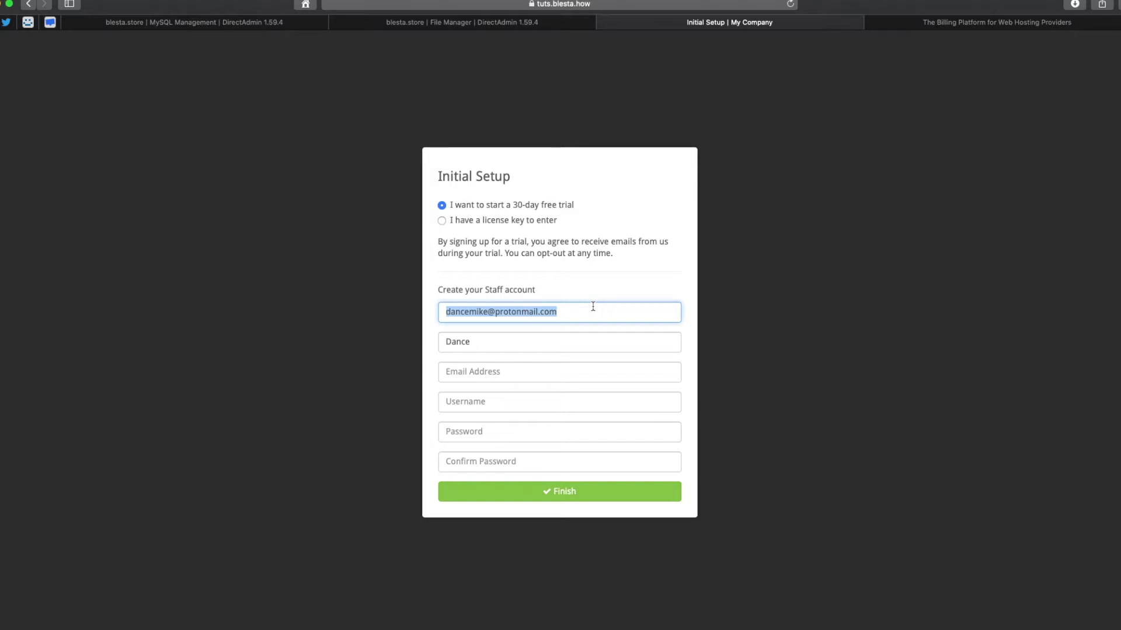
pyautogui.press('super+x')
pyautogui.write('Michael')
pyautogui.press('Tab')
pyautogui.press('Tab')
pyautogui.press('super+v')
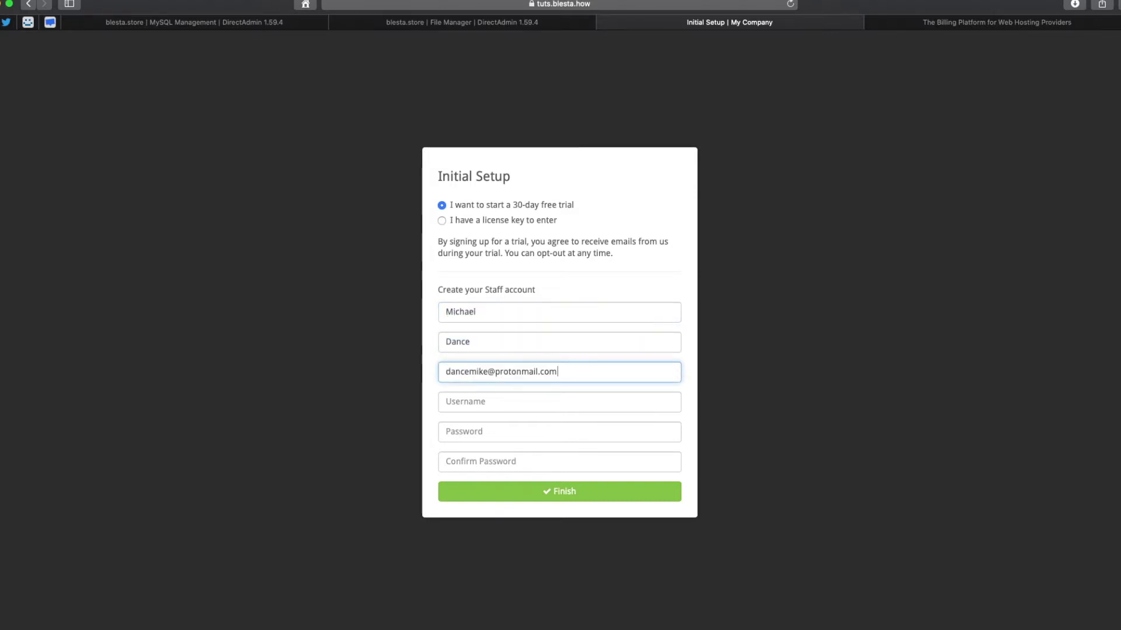
pyautogui.press('Tab')
pyautogui.write('Mike')
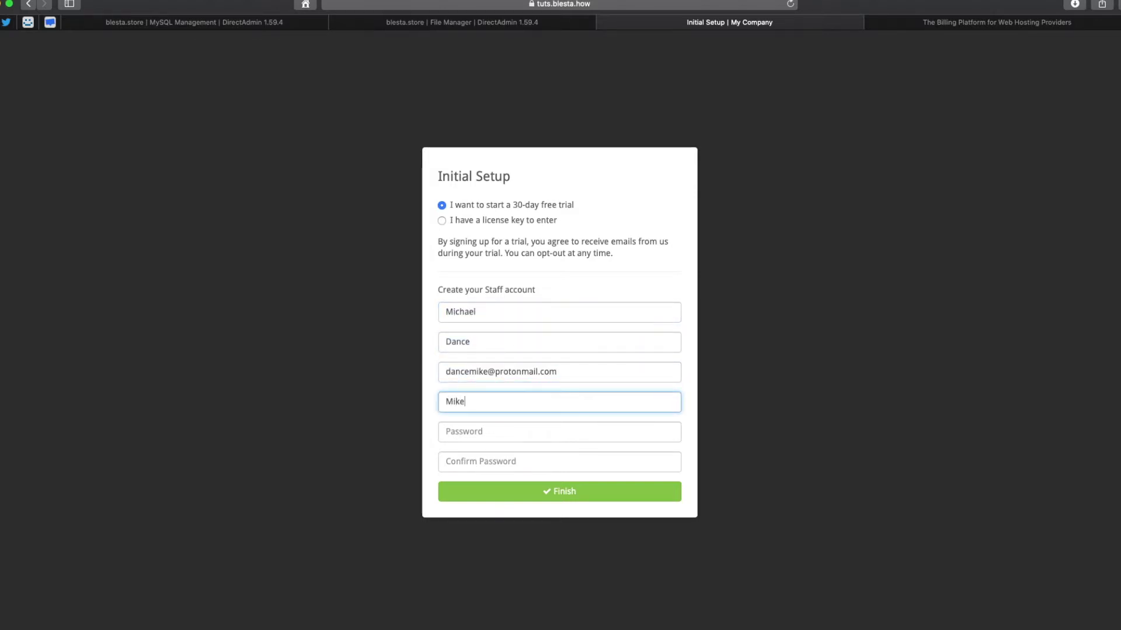
pyautogui.press('Tab')
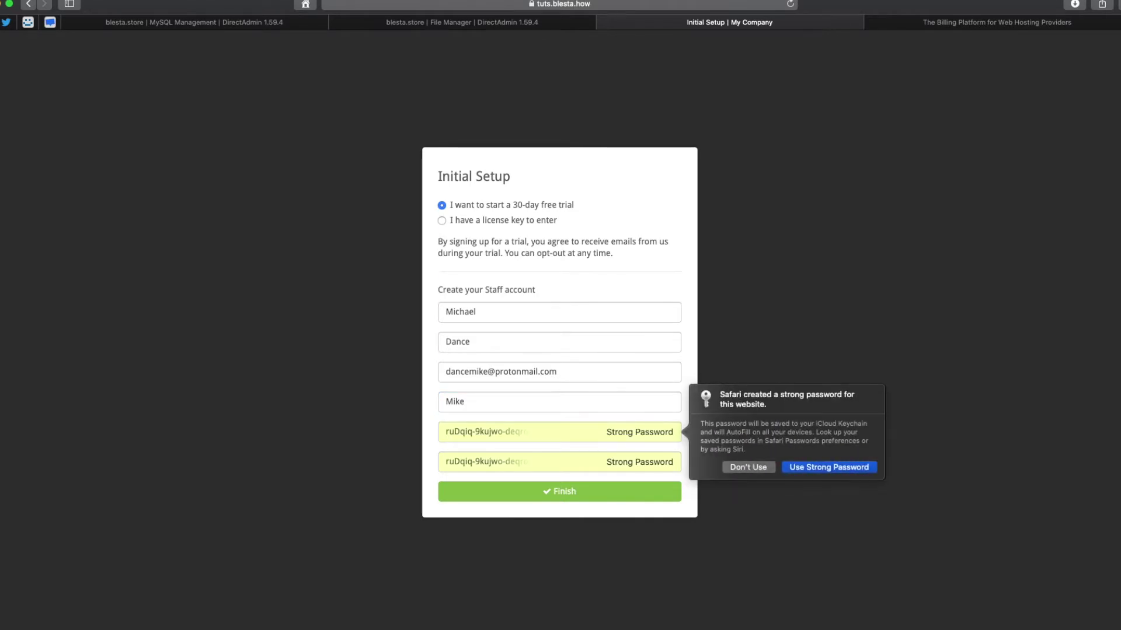
# Enter and confirm the staff password, then finish the Initial Setup.
pyautogui.click(748, 467)
pyautogui.write('••')
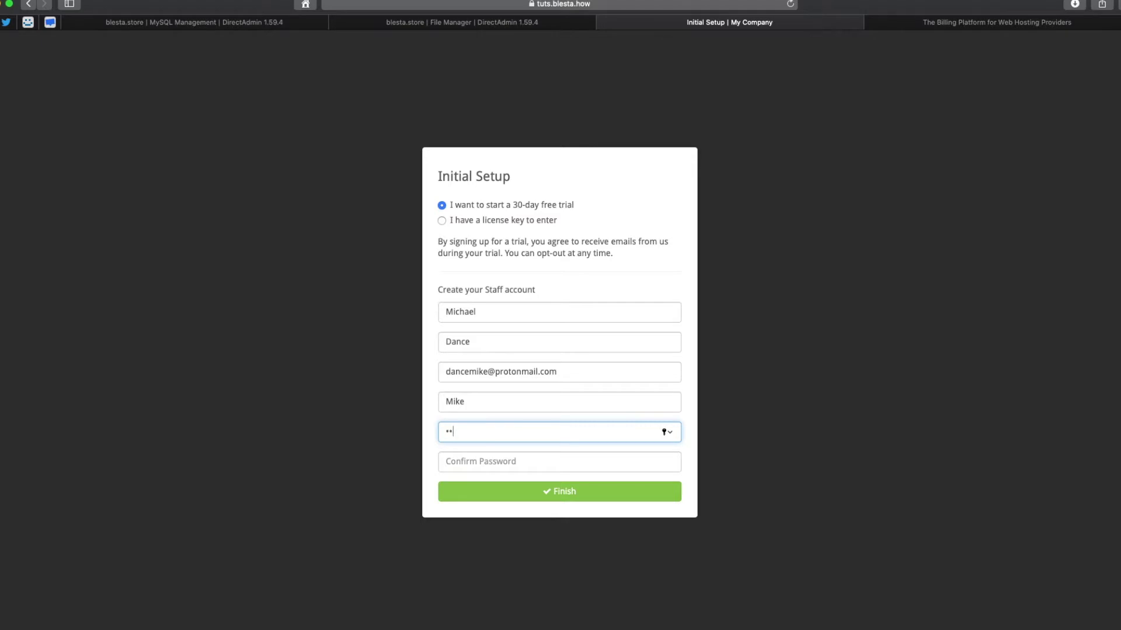
pyautogui.write('•••••••')
pyautogui.press('Tab')
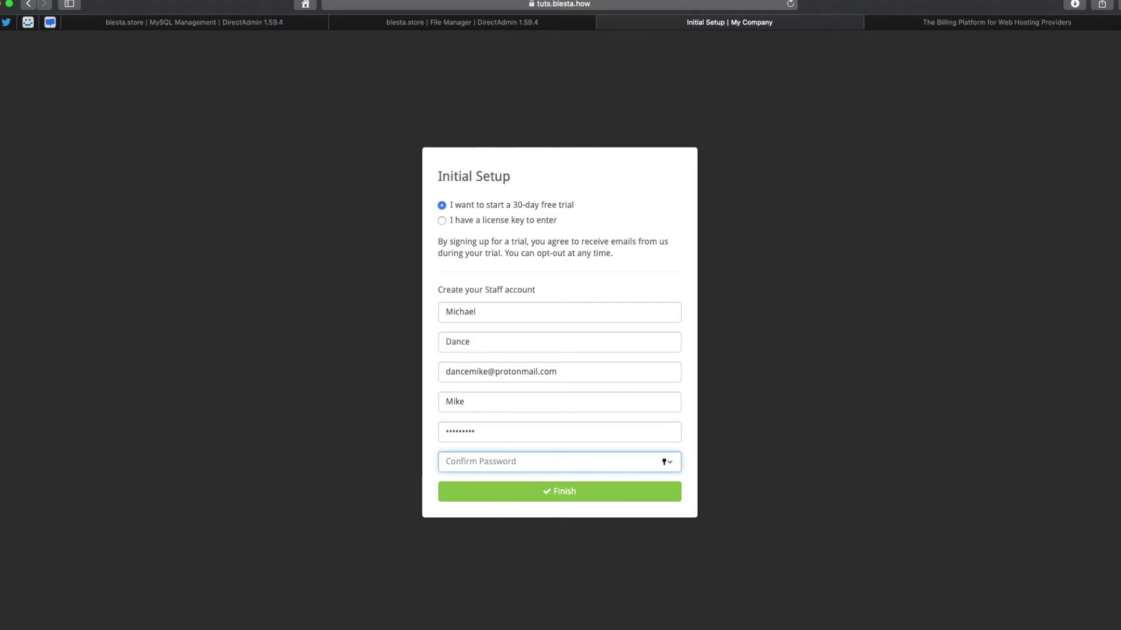
pyautogui.write('••••')
pyautogui.click(619, 489)
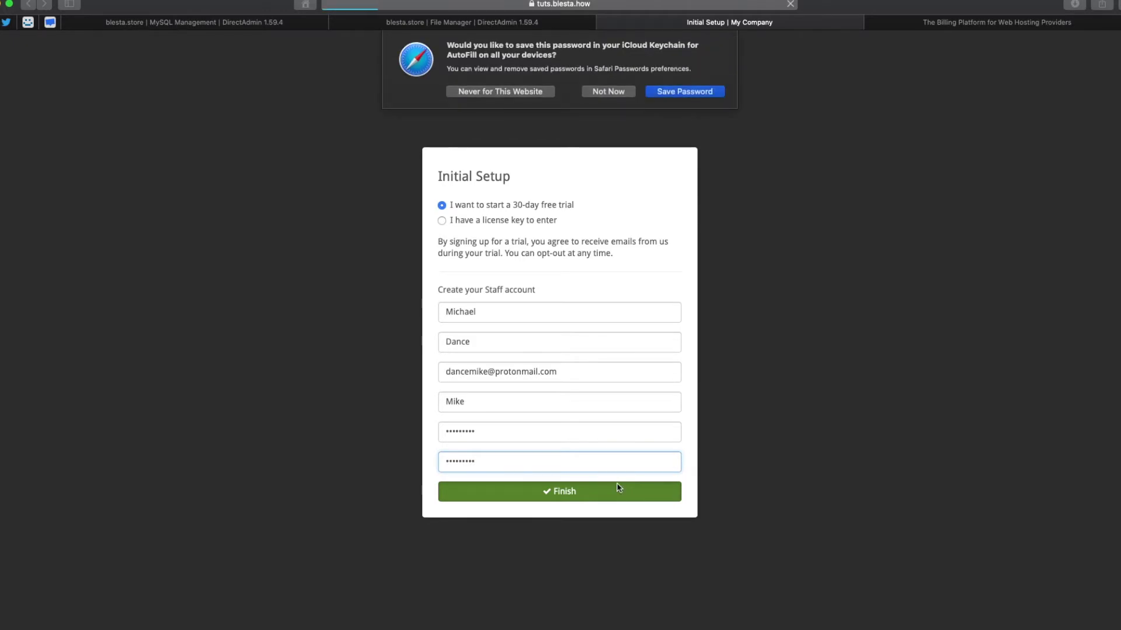
pyautogui.click(602, 92)
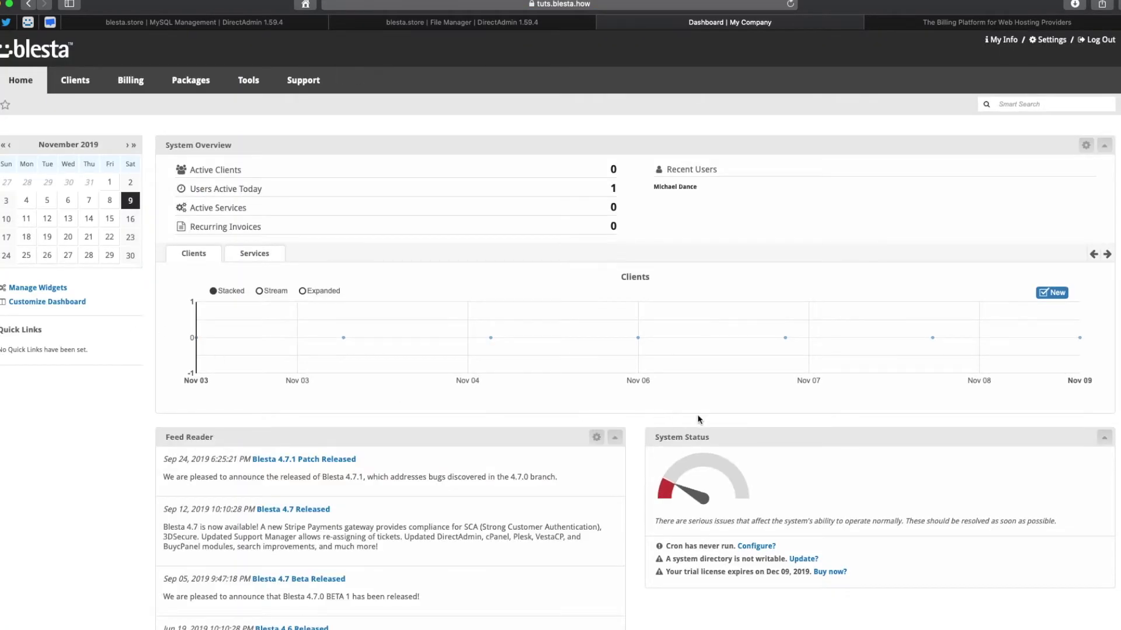
# Select and copy the Example Cron Command shown in Blesta's Automation settings.
pyautogui.moveTo(342, 327)
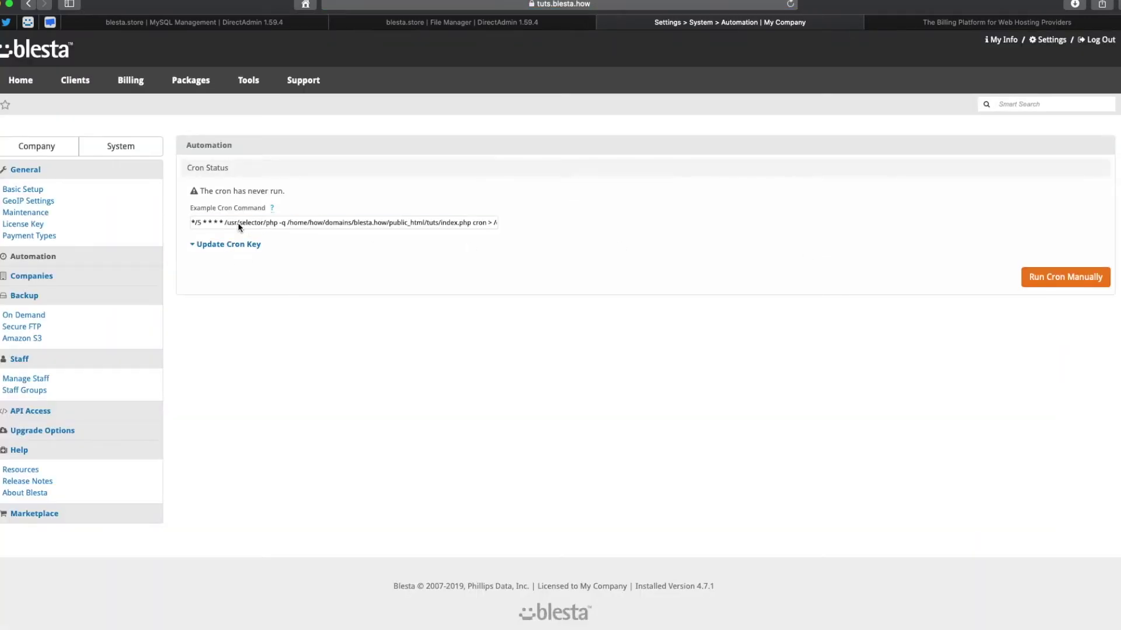
pyautogui.tripleClick(225, 226)
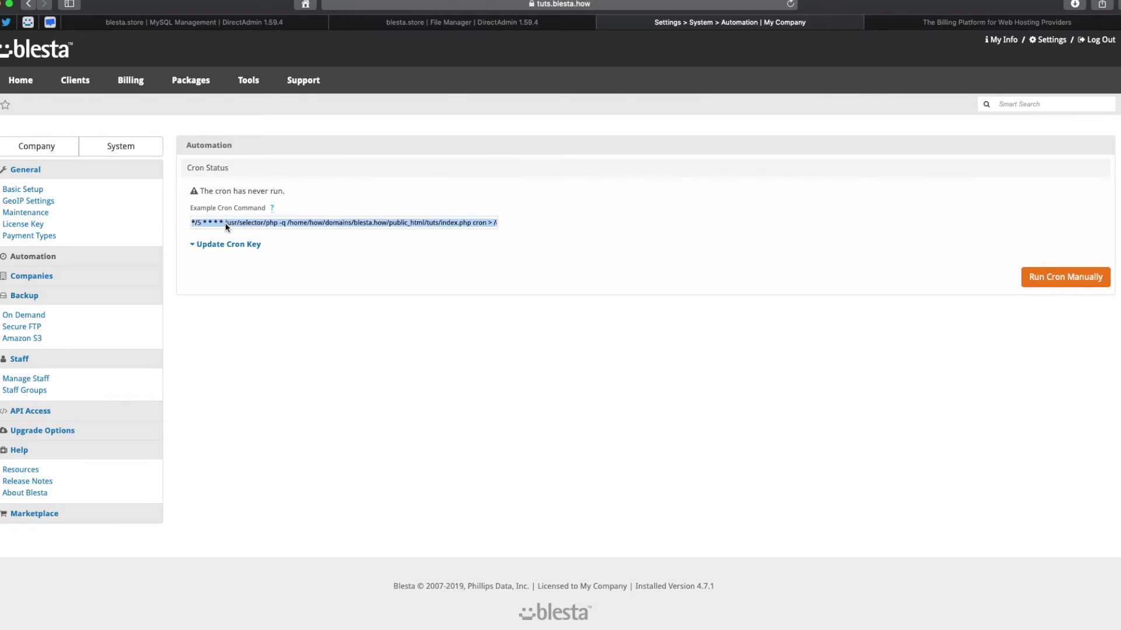
pyautogui.rightClick(225, 227)
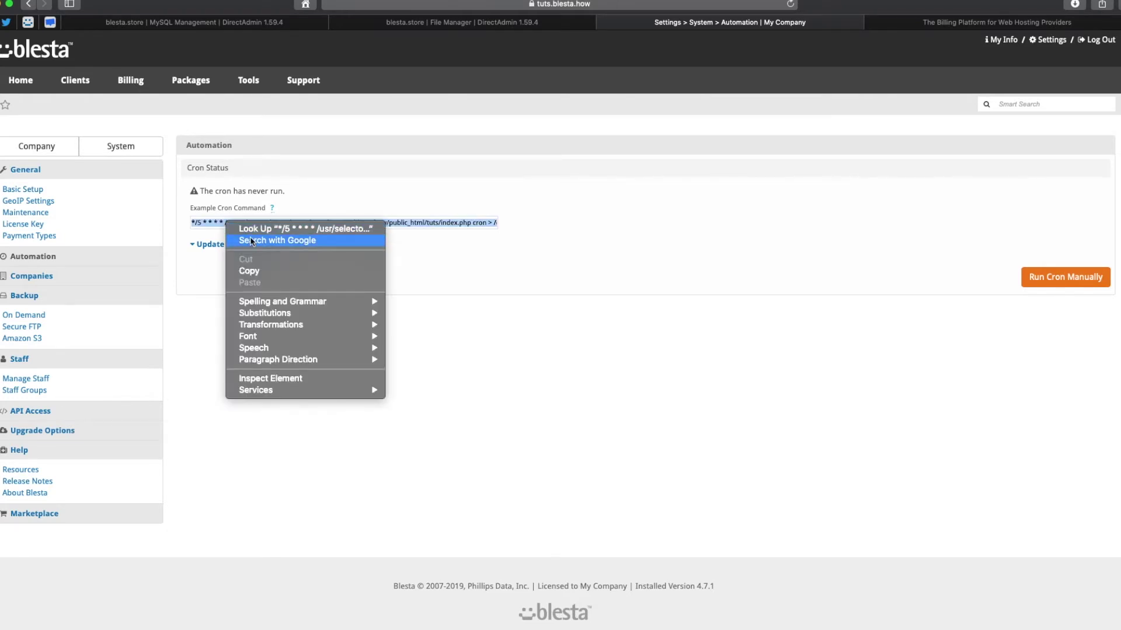
pyautogui.click(257, 270)
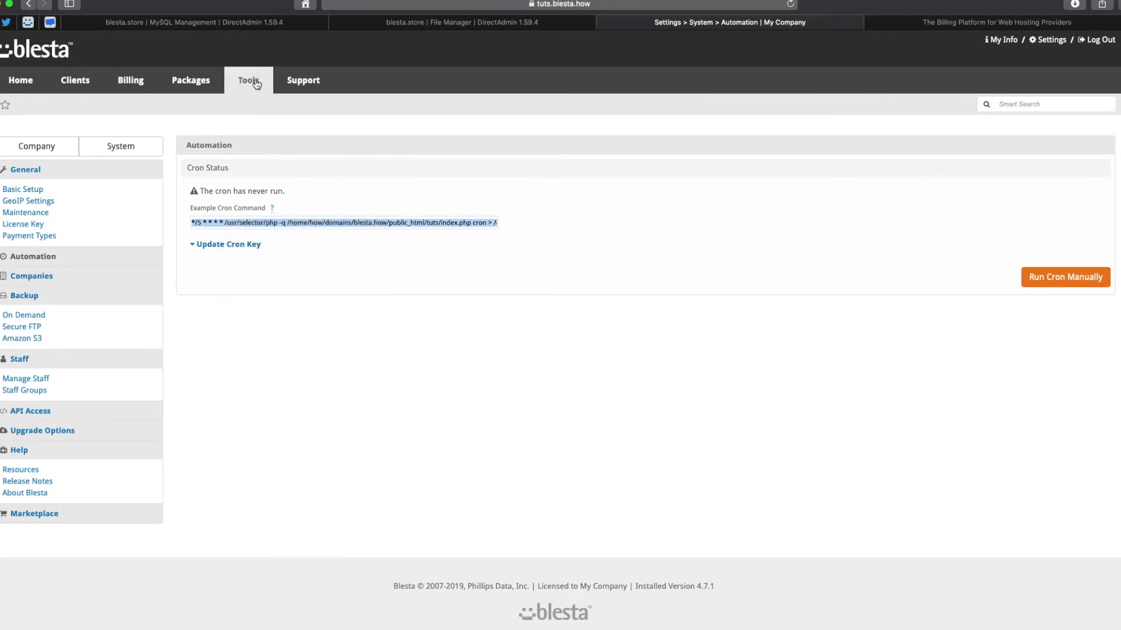
pyautogui.click(257, 22)
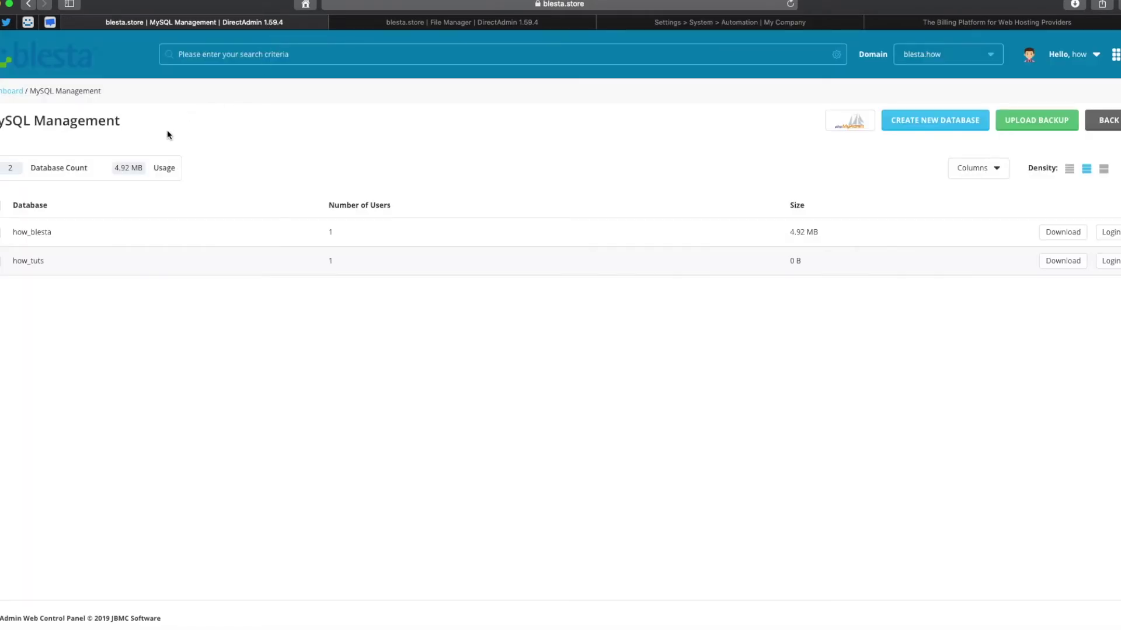
# Open DirectAdmin's Cron Jobs list and check the existing clients cron command.
pyautogui.click(14, 92)
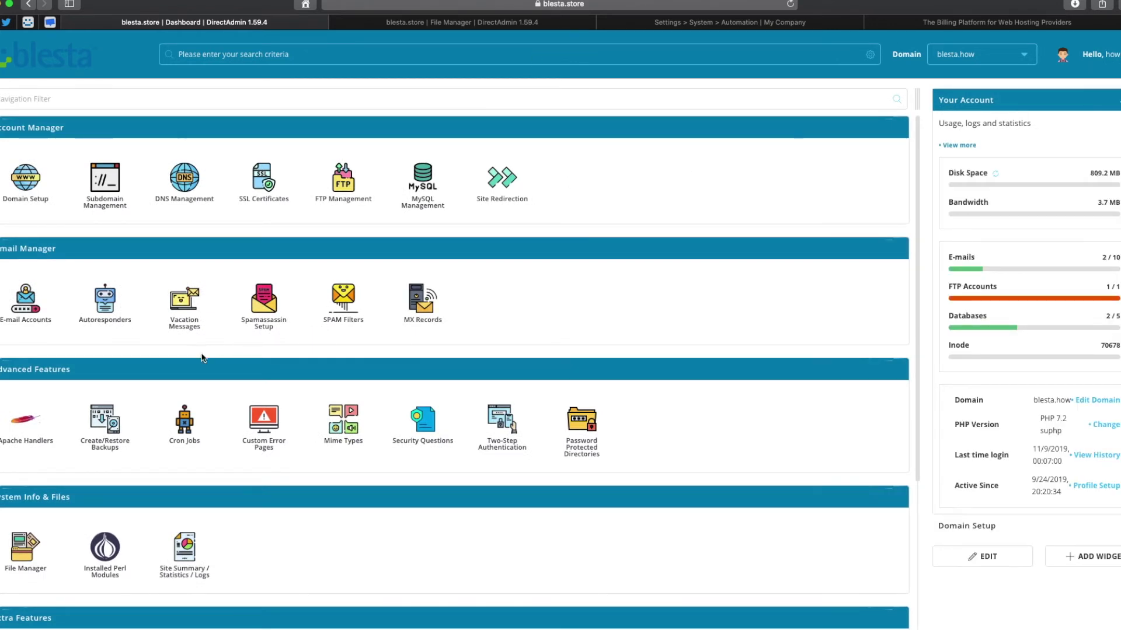
pyautogui.click(178, 430)
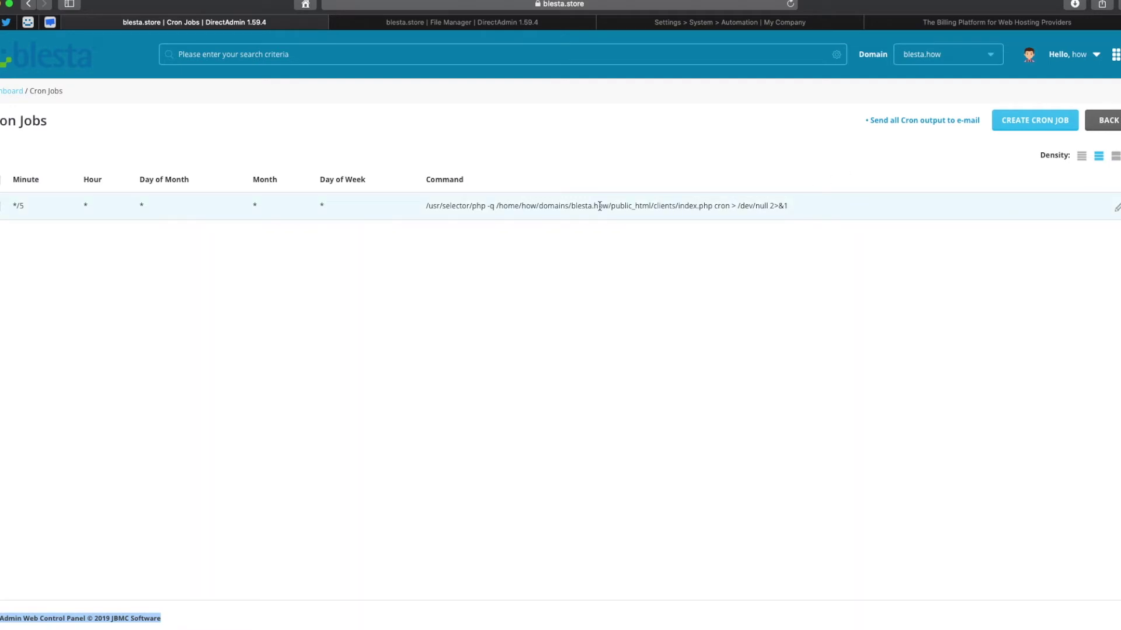
pyautogui.moveTo(515, 206); pyautogui.dragTo(957, 205)
# Create a cron job with the pasted tuts command, schedule prefix removed, and Minute set to */5.
pyautogui.click(802, 218)
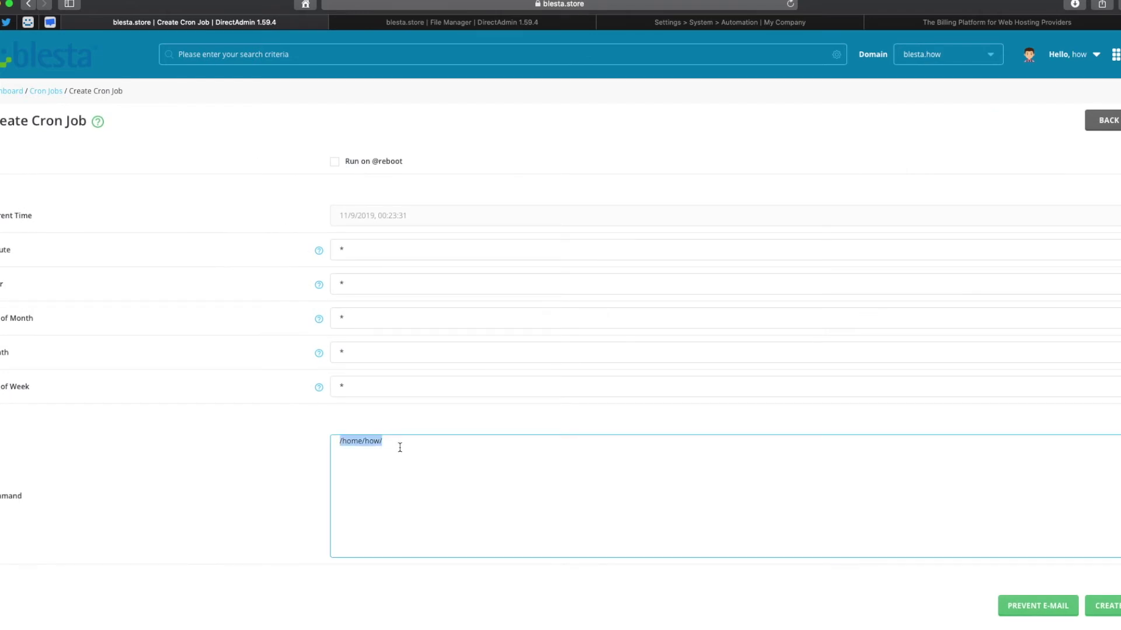
pyautogui.press('super+v')
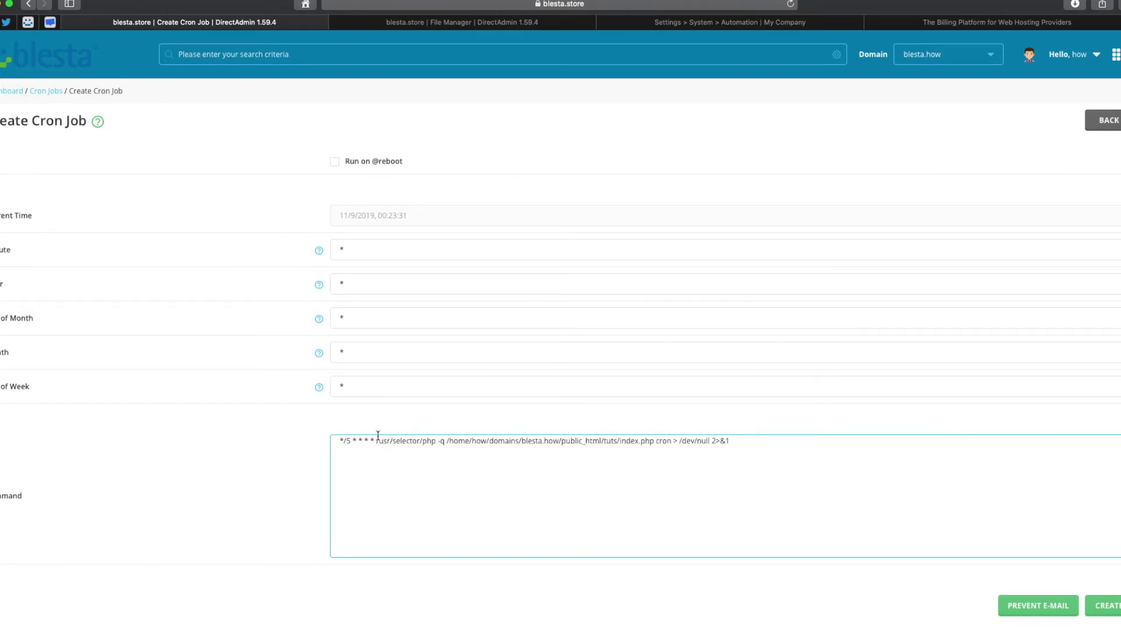
pyautogui.moveTo(378, 440); pyautogui.dragTo(321, 438)
pyautogui.press('BackSpace')
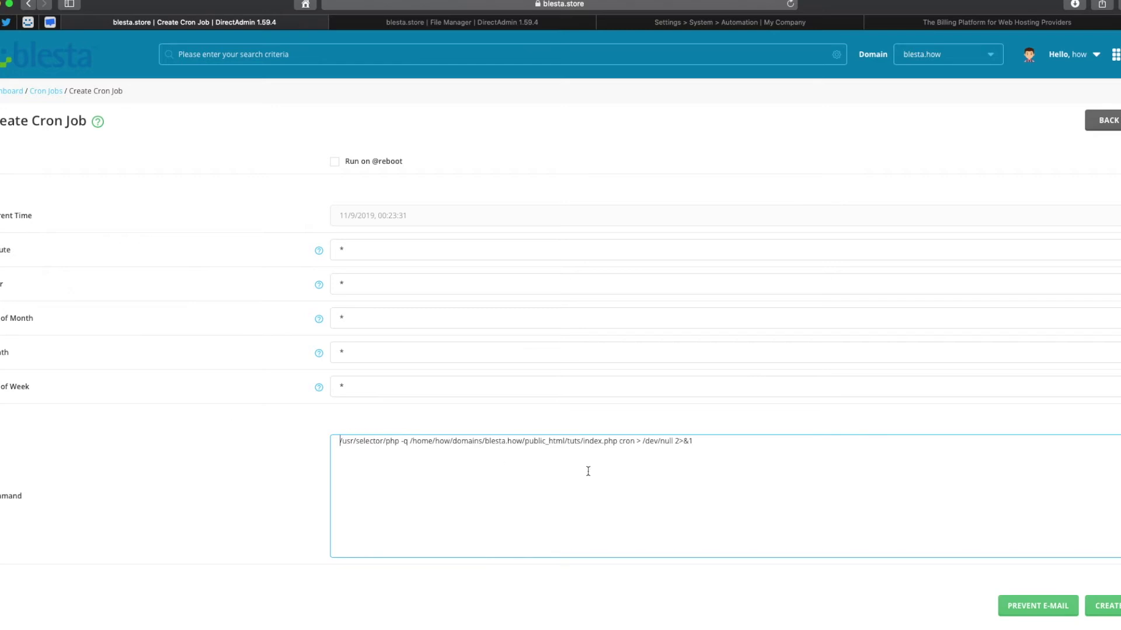
pyautogui.click(358, 254)
pyautogui.write('/')
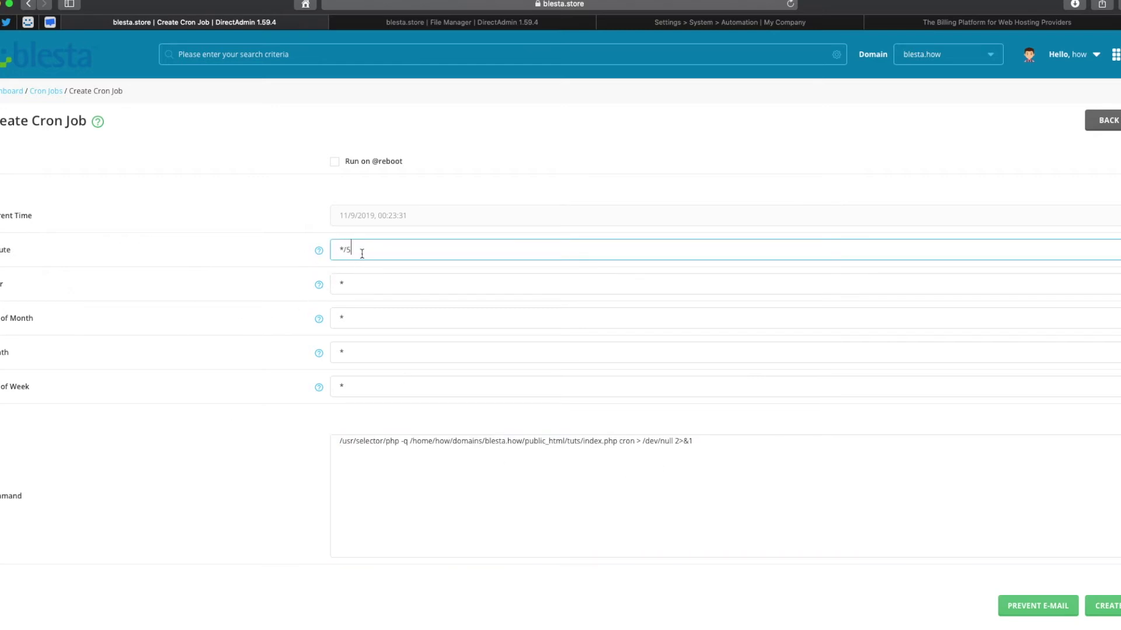
pyautogui.write('5')
pyautogui.moveTo(321, 254)
pyautogui.click(1107, 610)
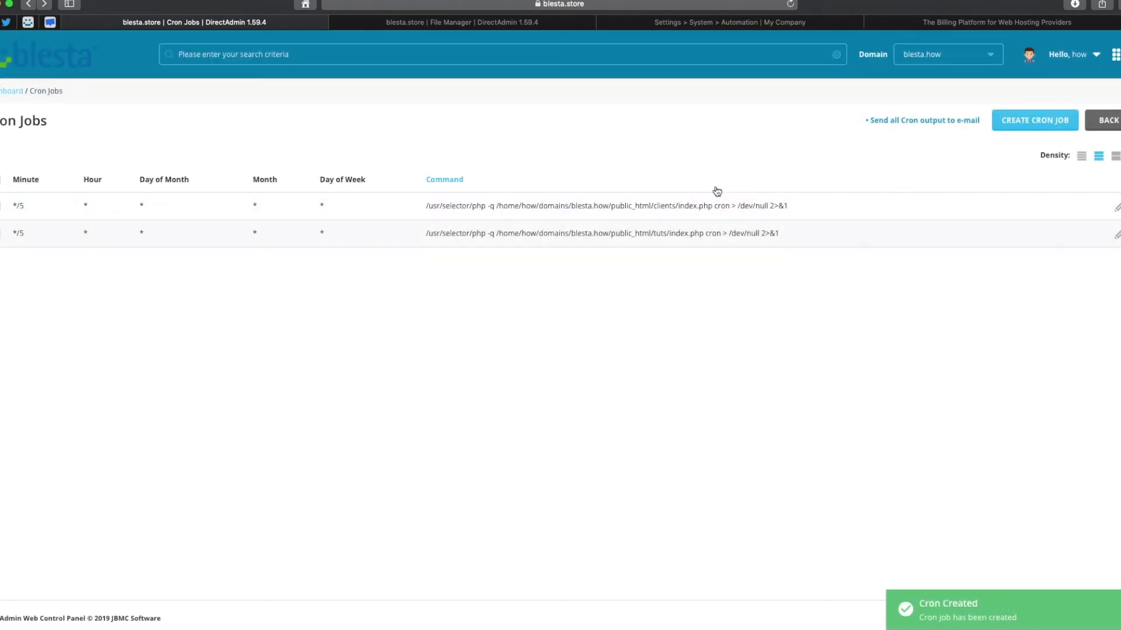
pyautogui.moveTo(811, 244); pyautogui.dragTo(467, 205)
pyautogui.click(676, 251)
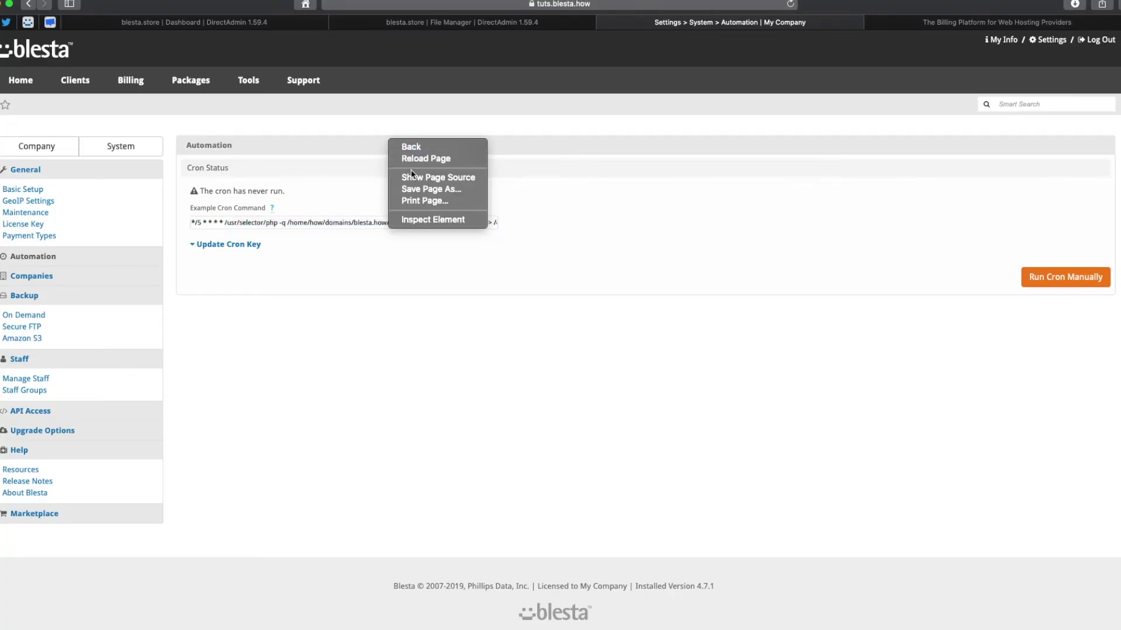
# Reload the Automation page and open Basic Setup in a new tab.
pyautogui.click(421, 159)
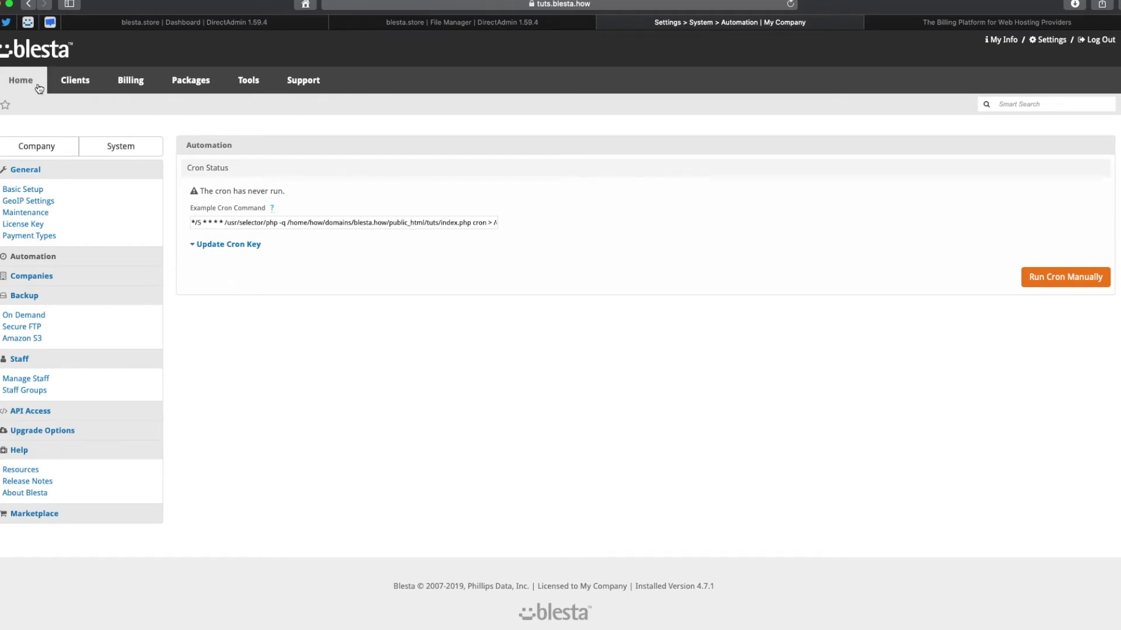
pyautogui.rightClick(41, 189)
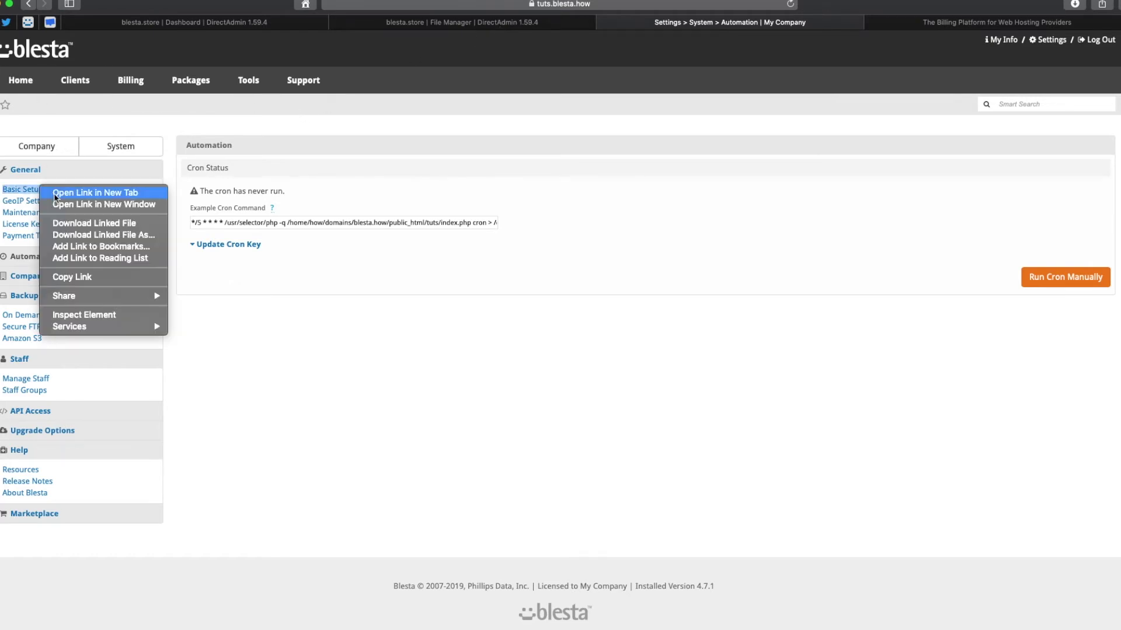
pyautogui.click(56, 195)
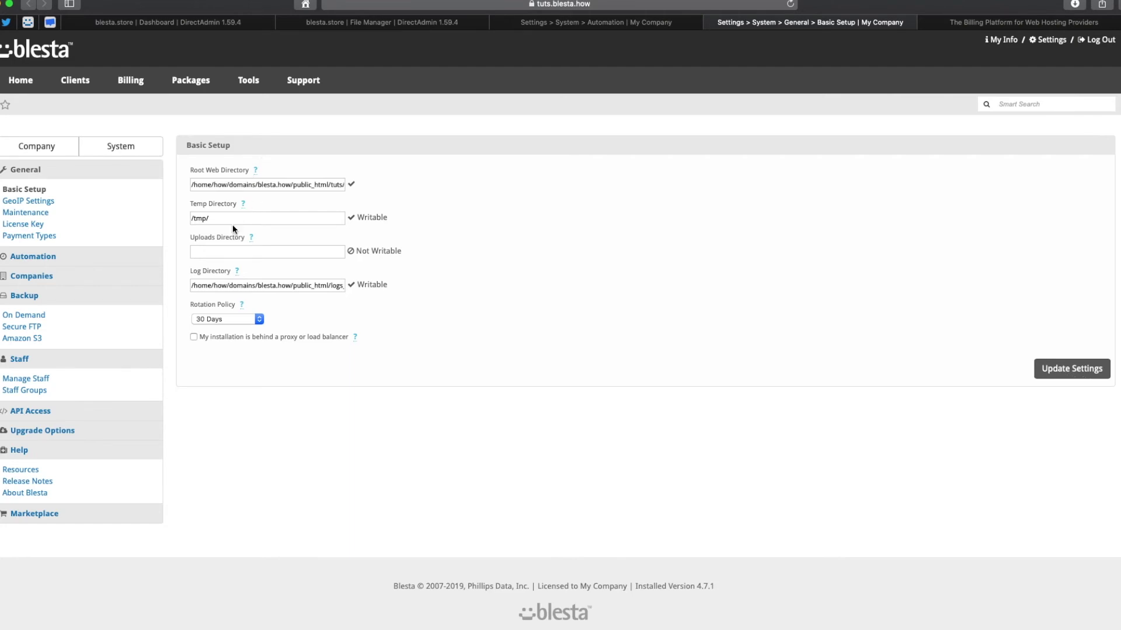
# Set Uploads Directory to /home/how/domains/blesta.how/uploads/ and copy the word 'uploads'.
pyautogui.click(236, 255)
pyautogui.moveTo(291, 185); pyautogui.dragTo(190, 185)
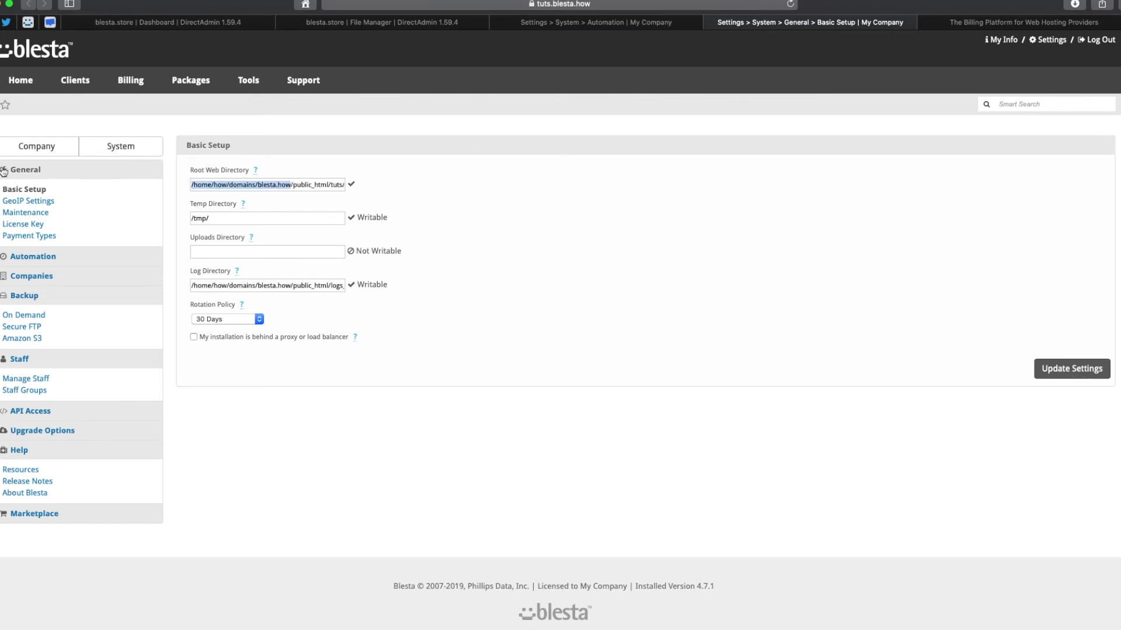
pyautogui.click(243, 253)
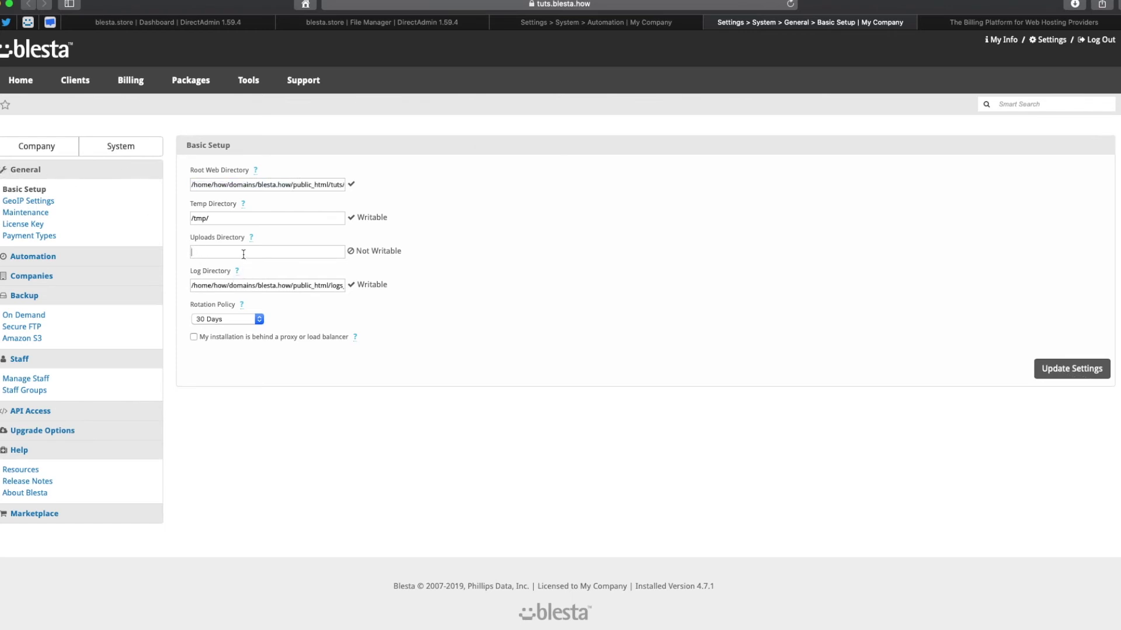
pyautogui.press('super+v')
pyautogui.write('/upload')
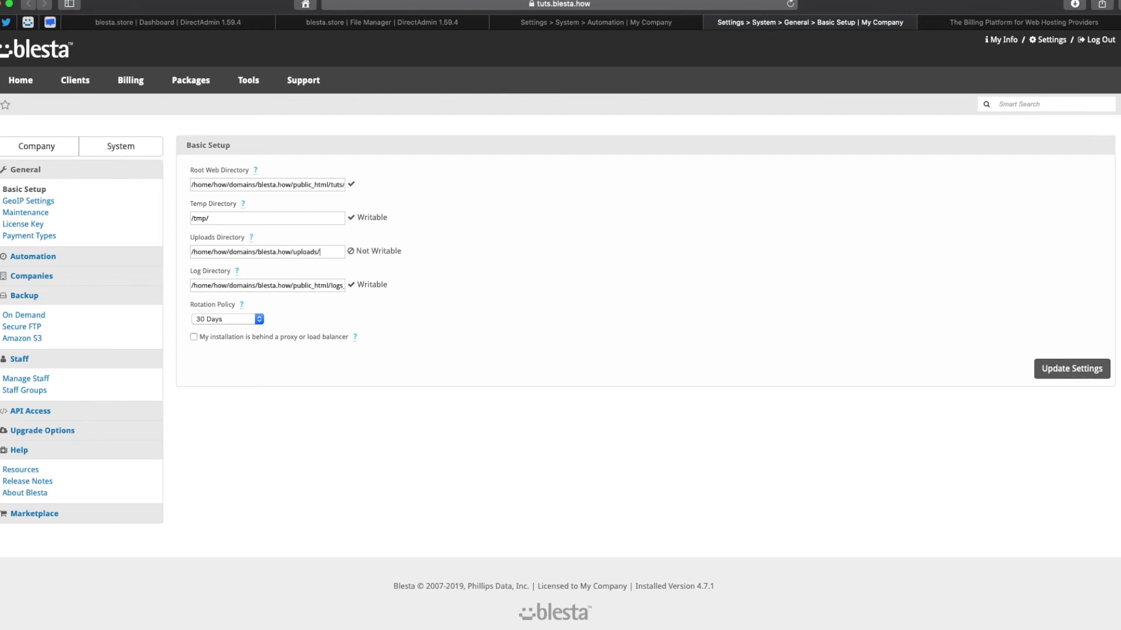
pyautogui.tripleClick(376, 250)
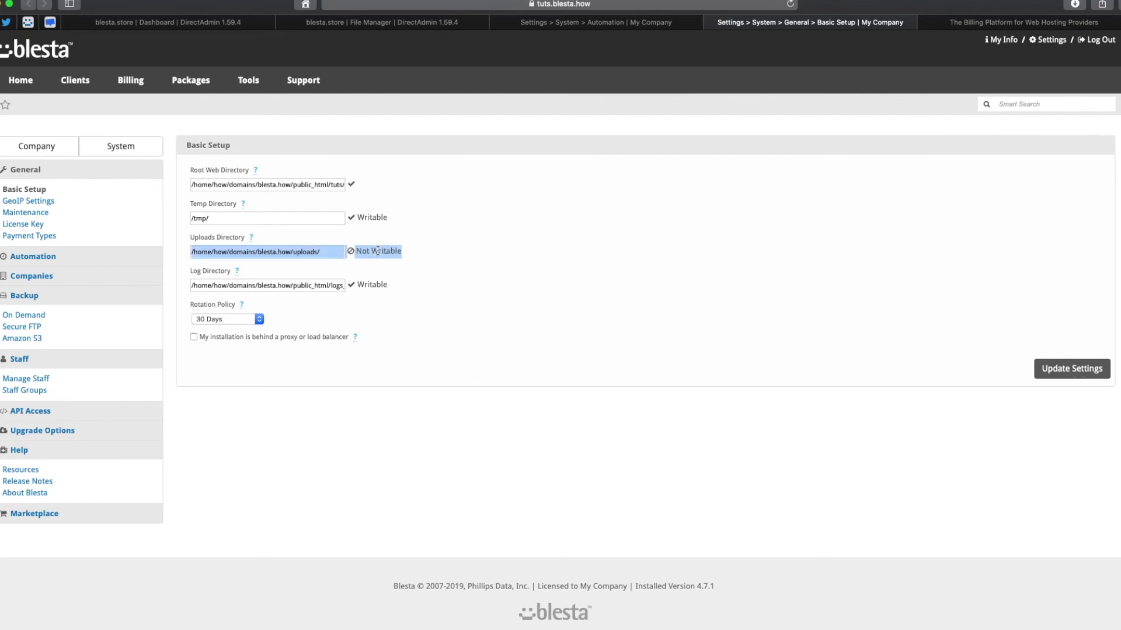
pyautogui.click(316, 251)
pyautogui.rightClick(307, 251)
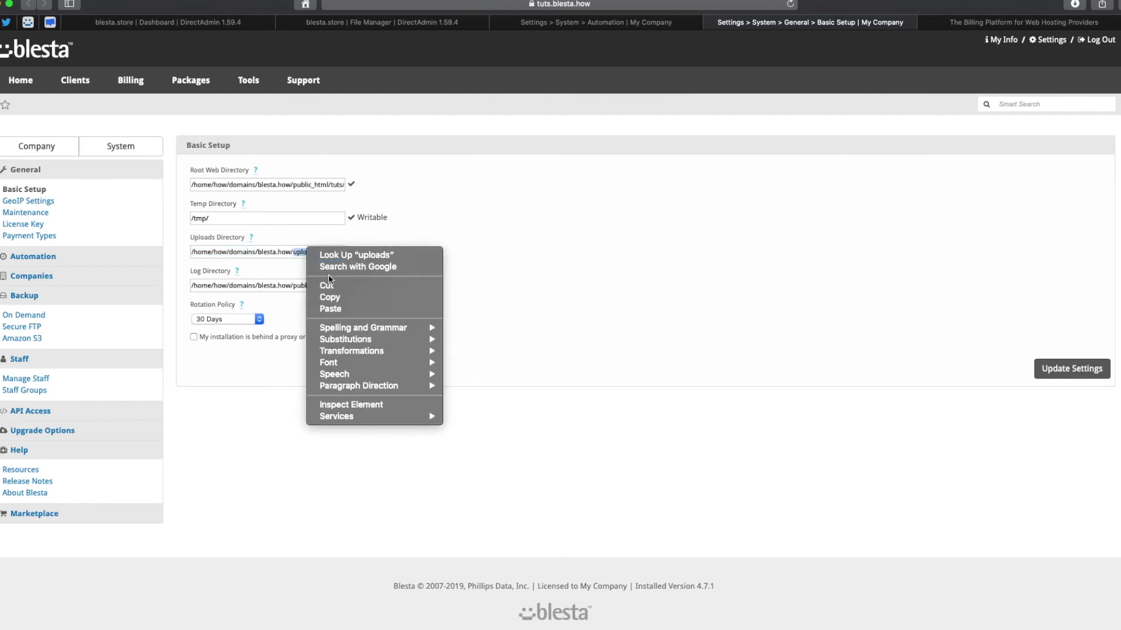
pyautogui.click(338, 299)
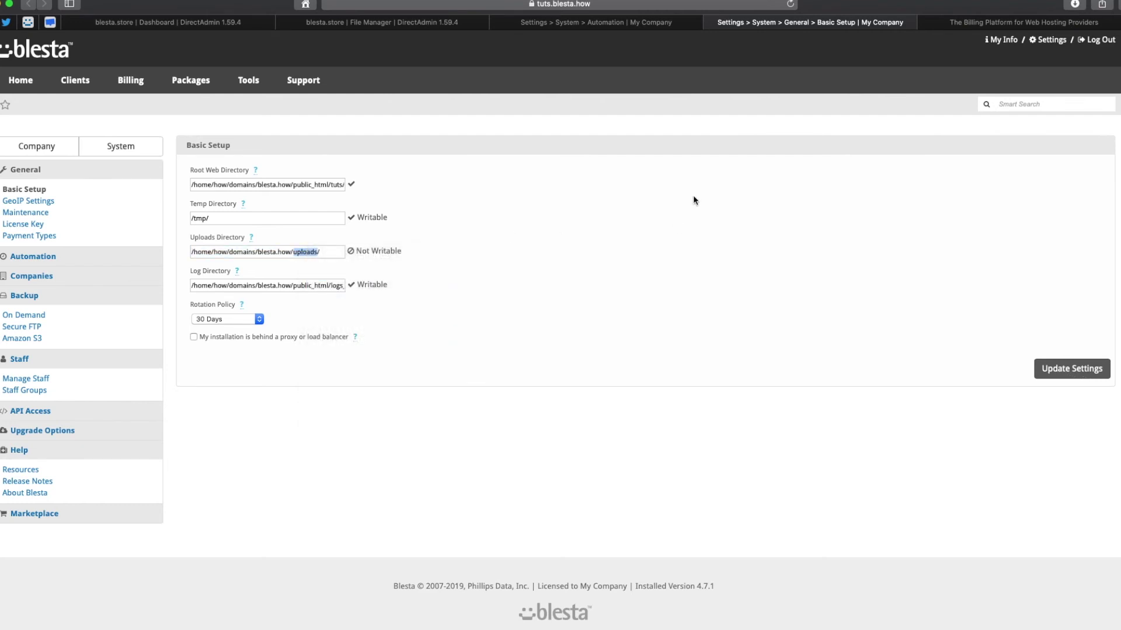
pyautogui.click(358, 23)
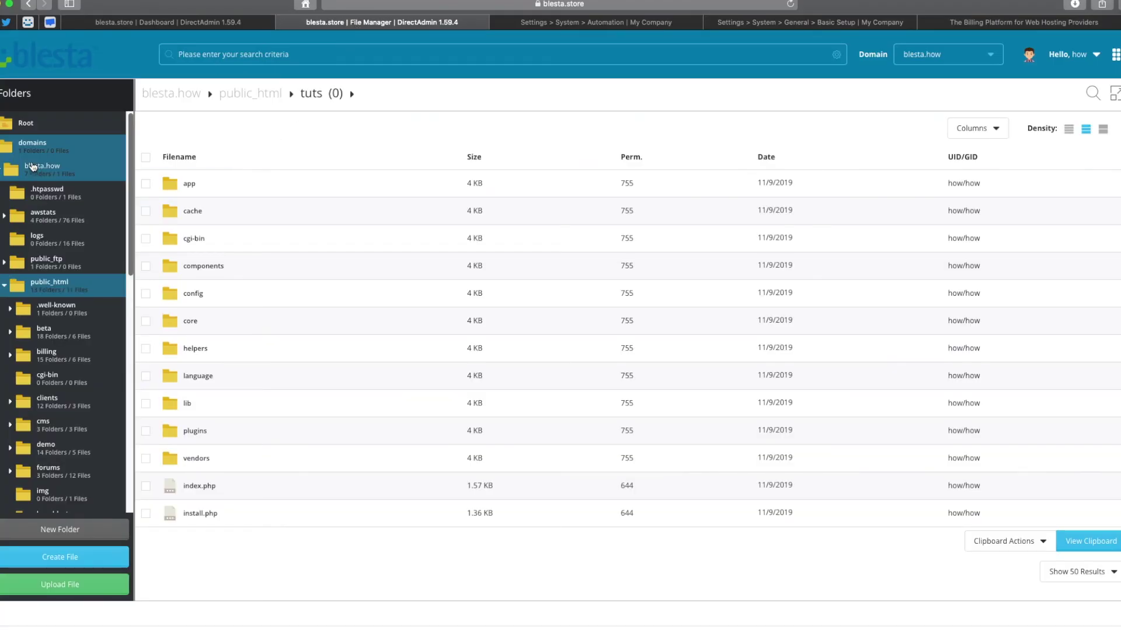
# Try creating an 'uploads' folder in blesta.how, finding it already exists.
pyautogui.click(33, 167)
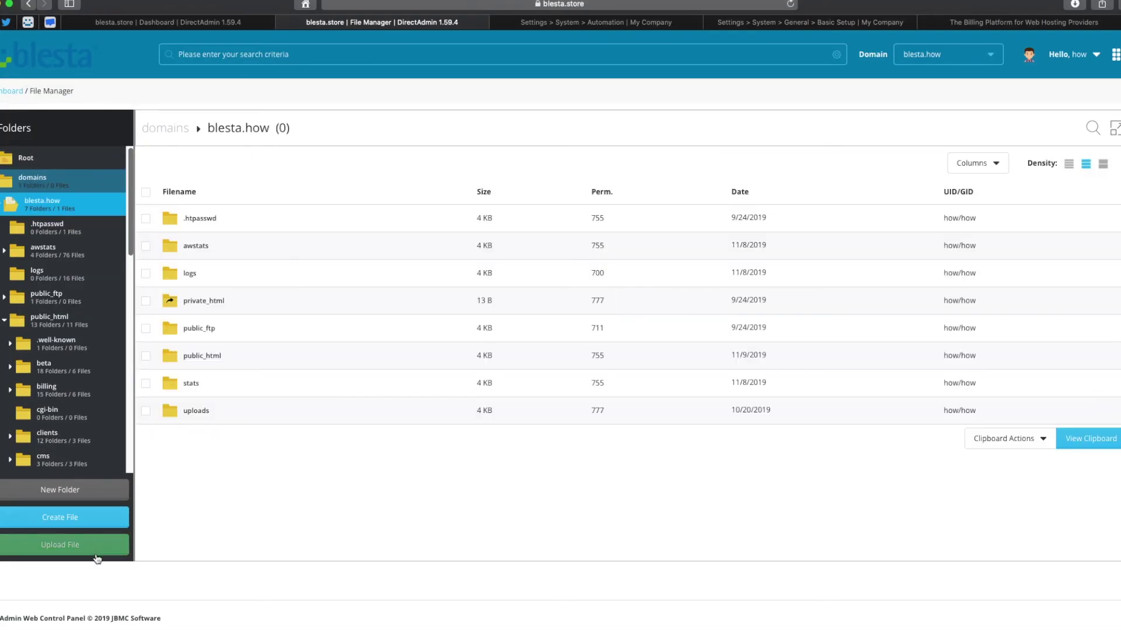
pyautogui.click(85, 495)
pyautogui.click(555, 372)
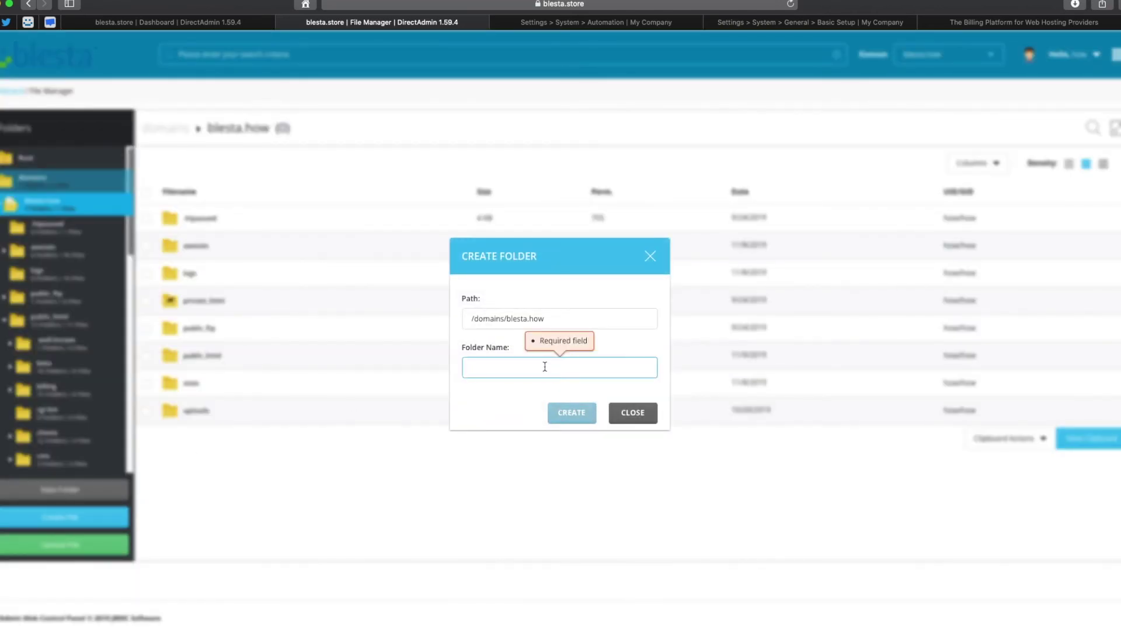
pyautogui.write('uploads')
pyautogui.click(574, 413)
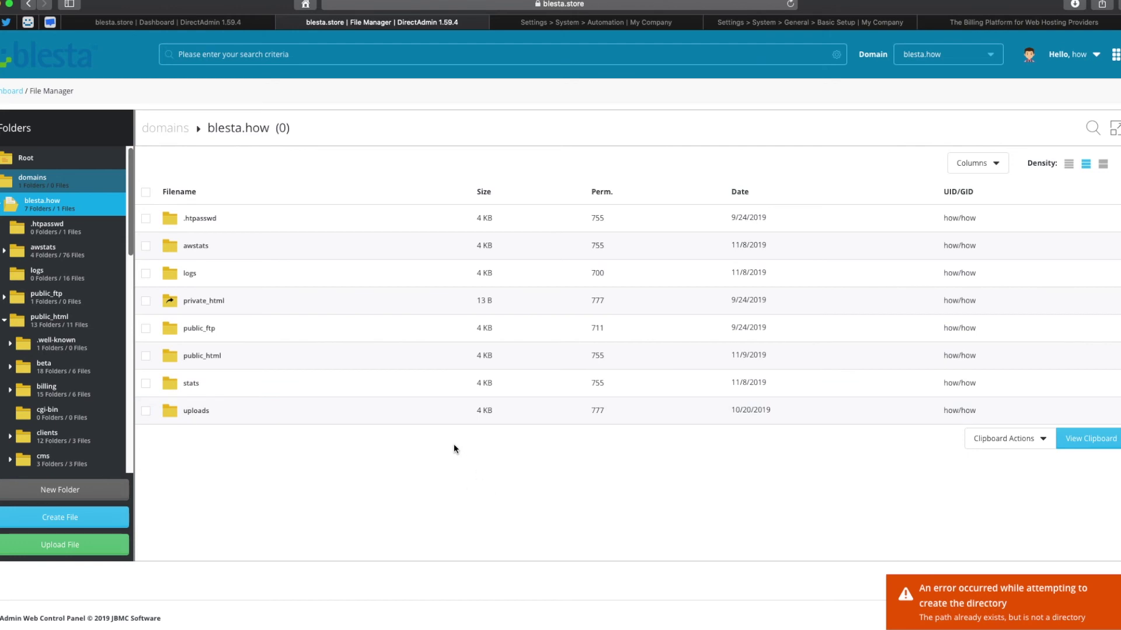
# Confirm the uploads folder's permissions are 777 and return to Blesta.
pyautogui.click(194, 413)
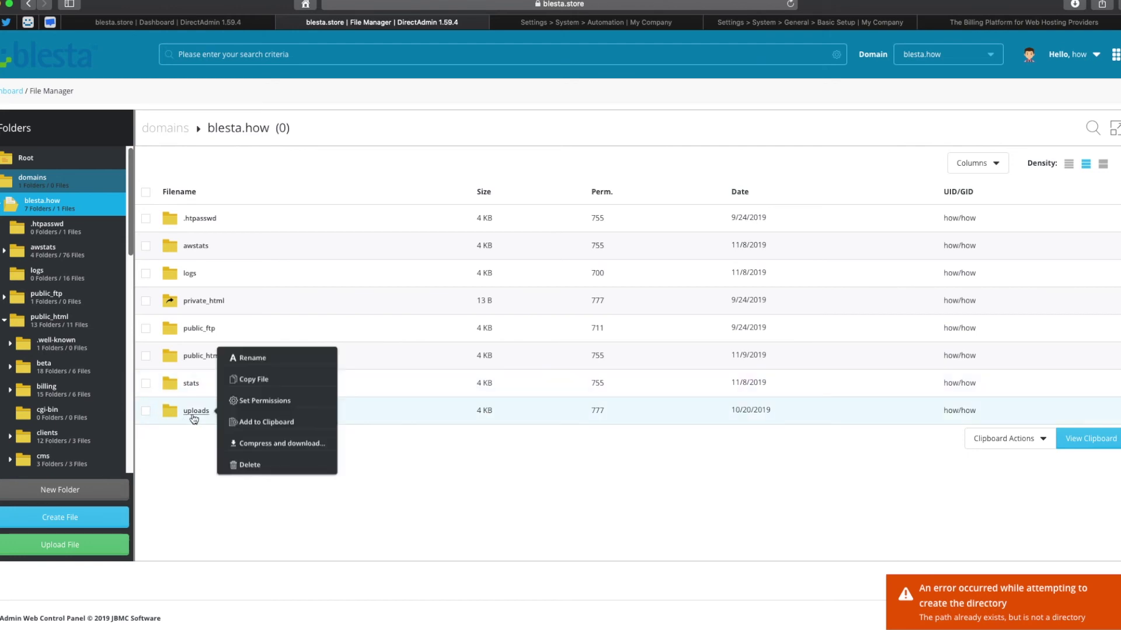
pyautogui.click(270, 401)
pyautogui.click(723, 455)
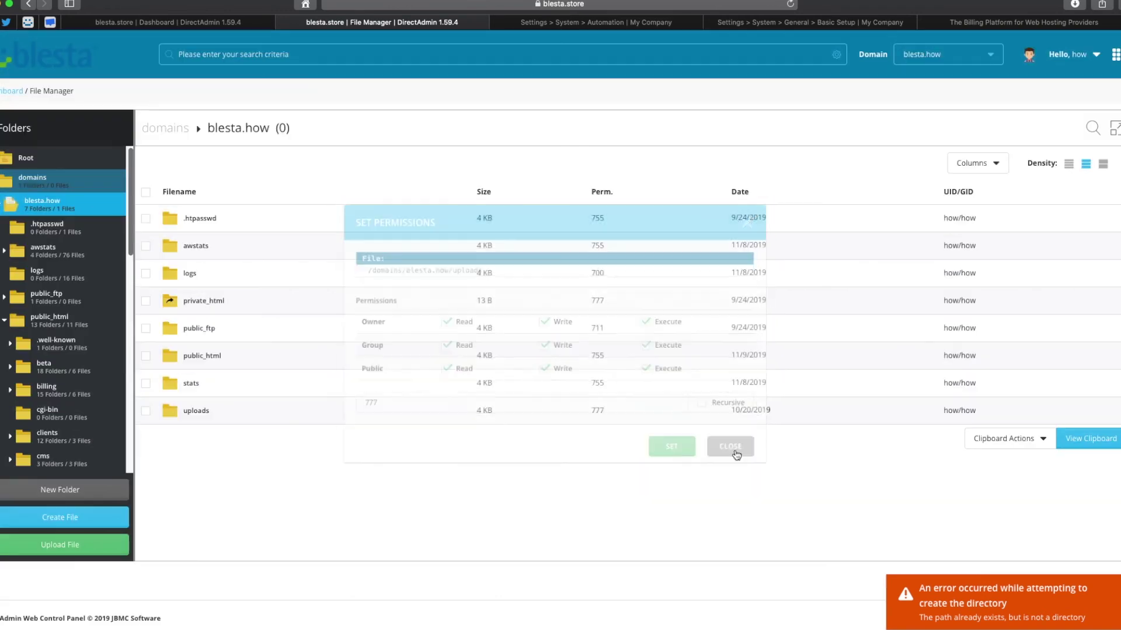
pyautogui.click(642, 23)
# Save the Basic Setup settings so the uploads directory shows Writable.
pyautogui.click(811, 24)
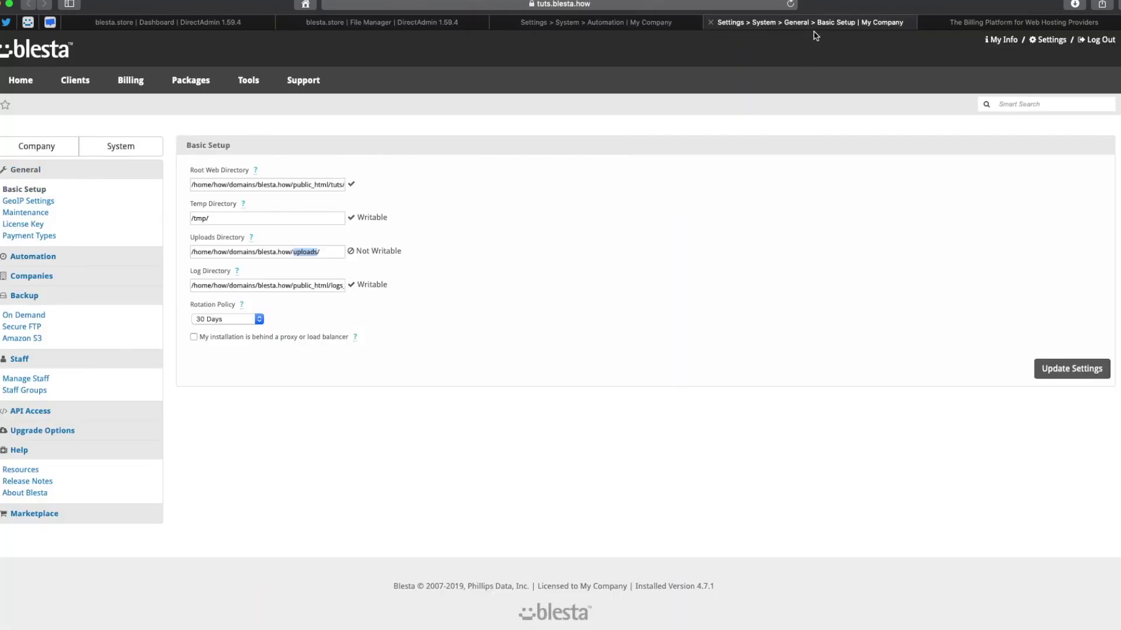
pyautogui.click(1086, 369)
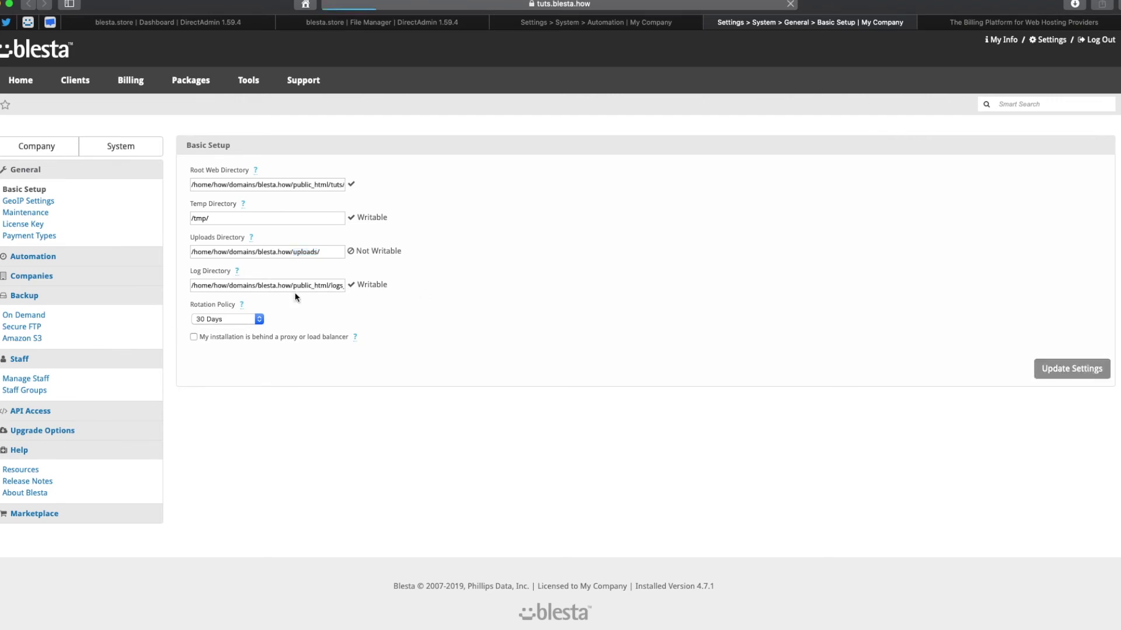
pyautogui.moveTo(378, 313); pyautogui.dragTo(350, 302)
pyautogui.click(324, 366)
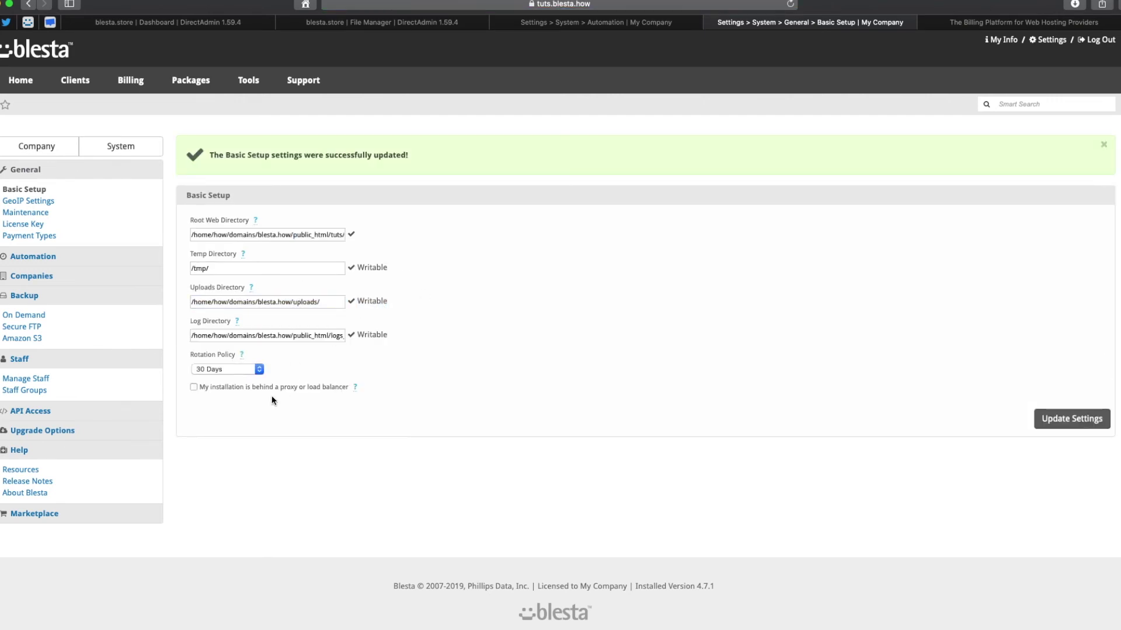
pyautogui.click(1103, 145)
# Run the cron manually from Automation settings, then go to the dashboard.
pyautogui.moveTo(355, 341)
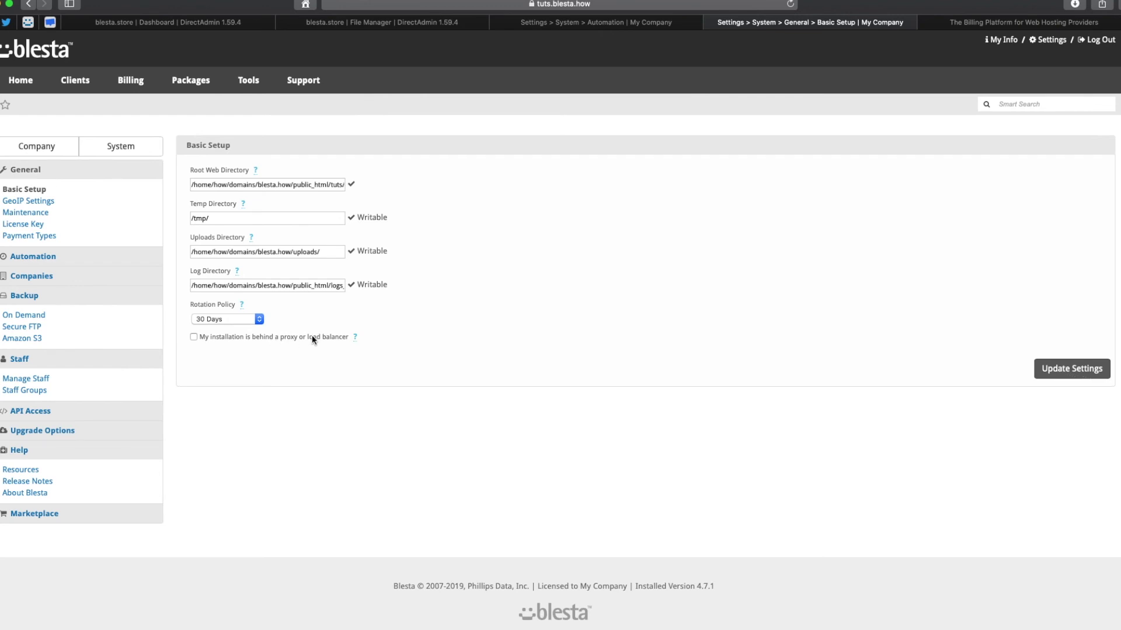
pyautogui.click(581, 22)
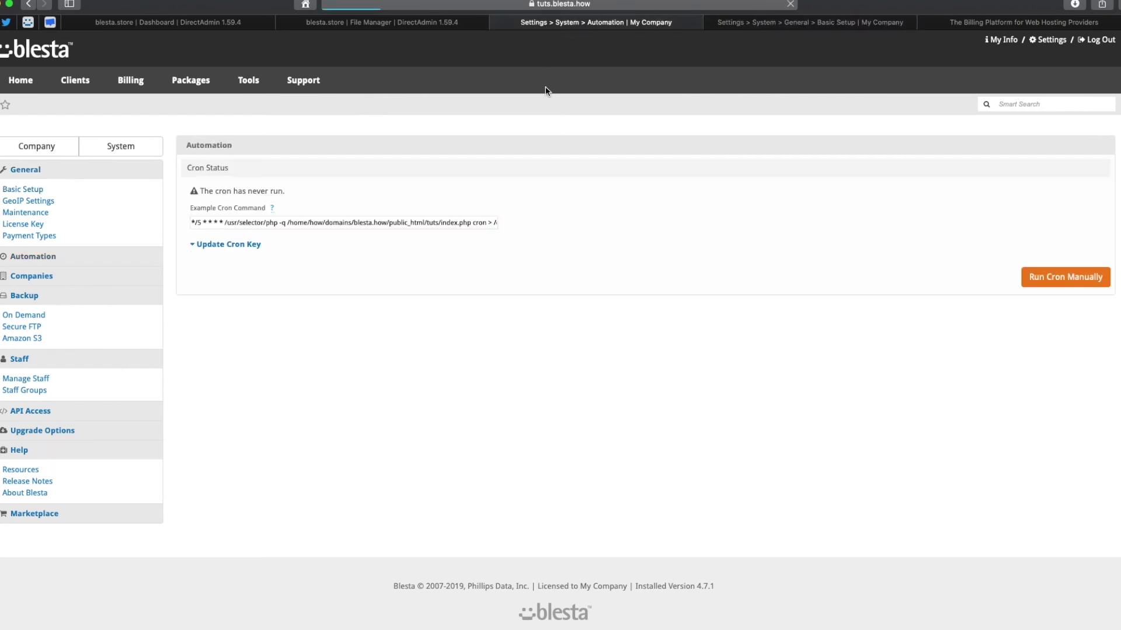
pyautogui.click(1056, 278)
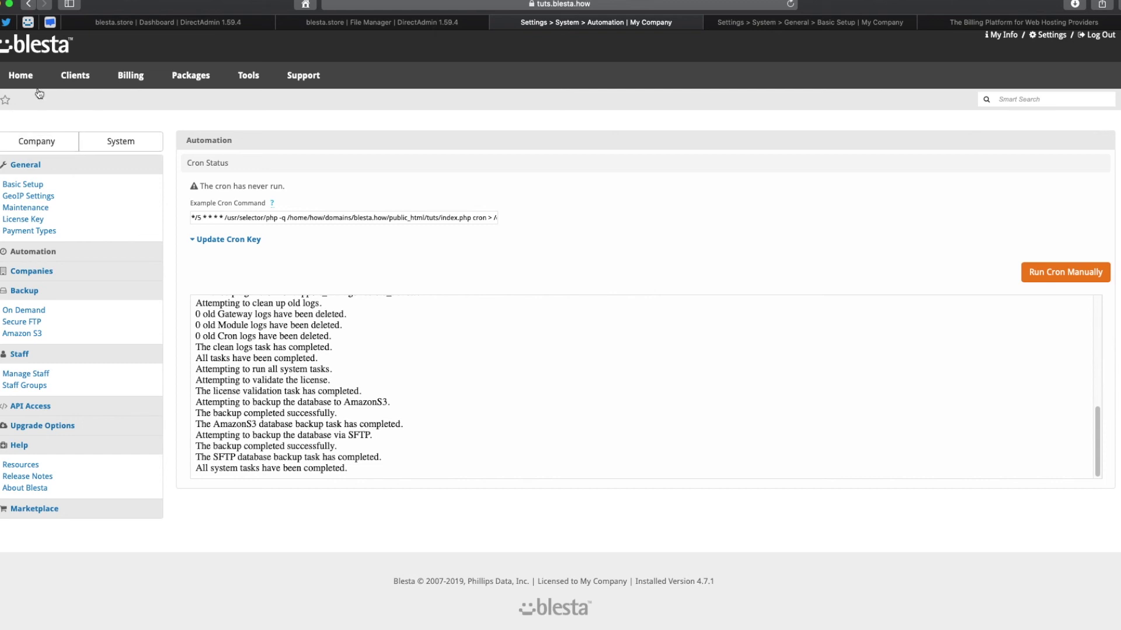
pyautogui.click(21, 75)
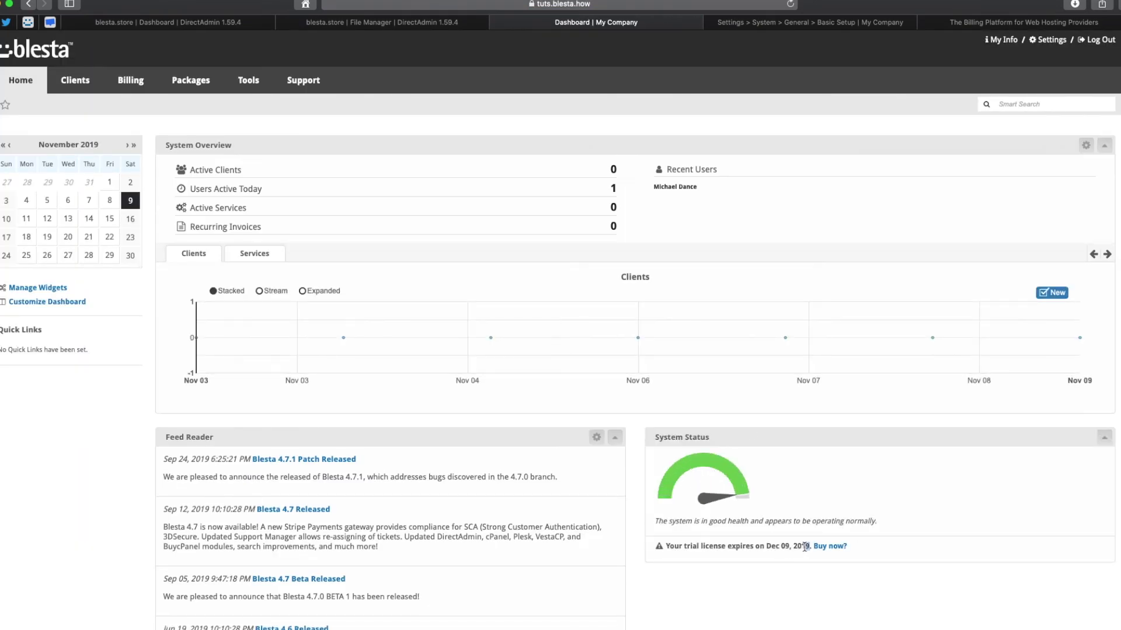
pyautogui.moveTo(810, 546)
pyautogui.mouseDown()
pyautogui.moveTo(648, 544)
pyautogui.moveTo(666, 503)
pyautogui.mouseUp()
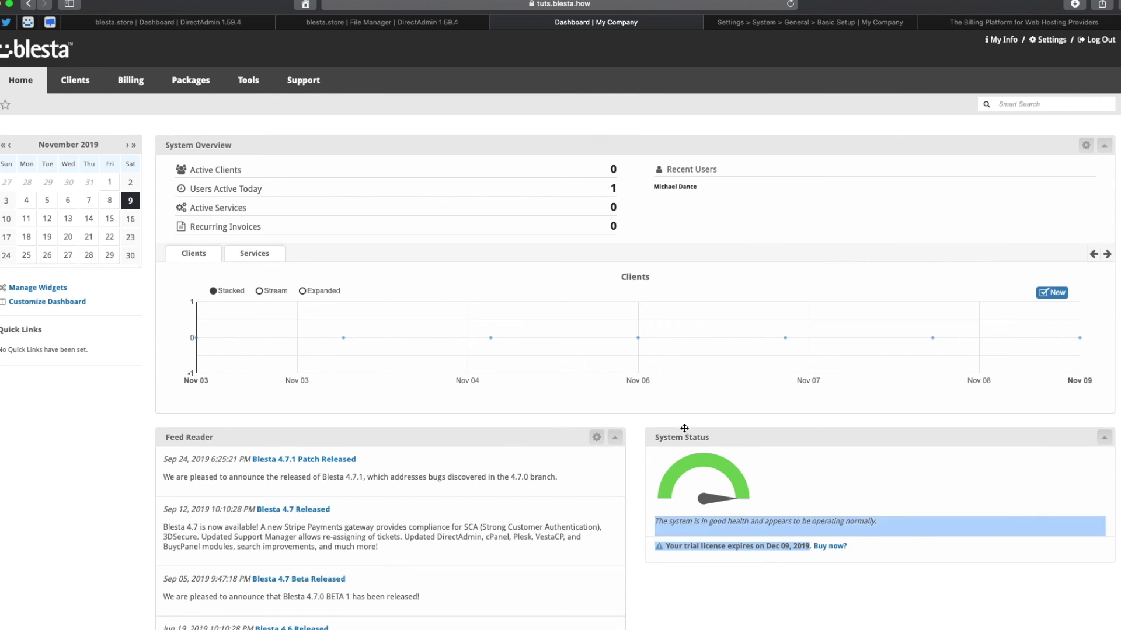
pyautogui.click(709, 424)
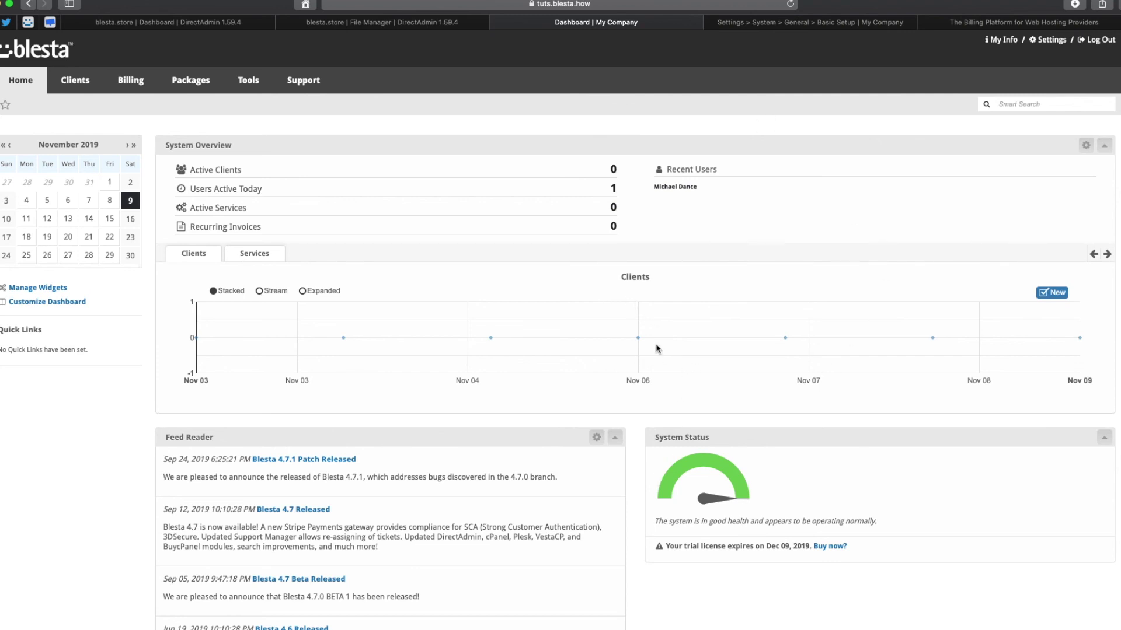
pyautogui.scroll(-5, 655, 343)
pyautogui.scroll(5, 656, 348)
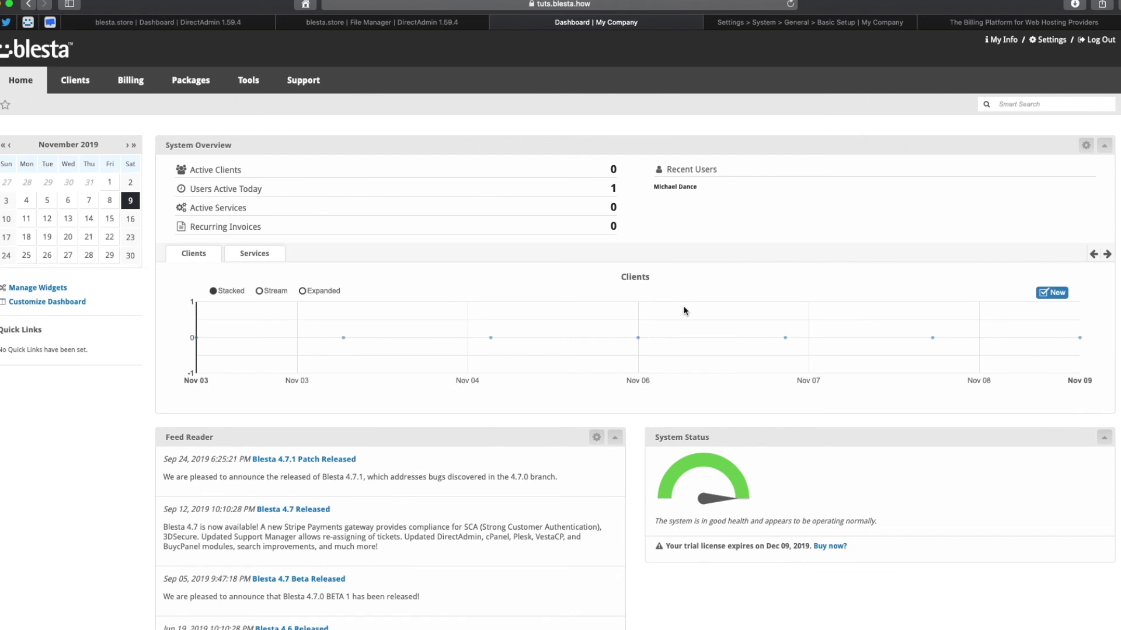